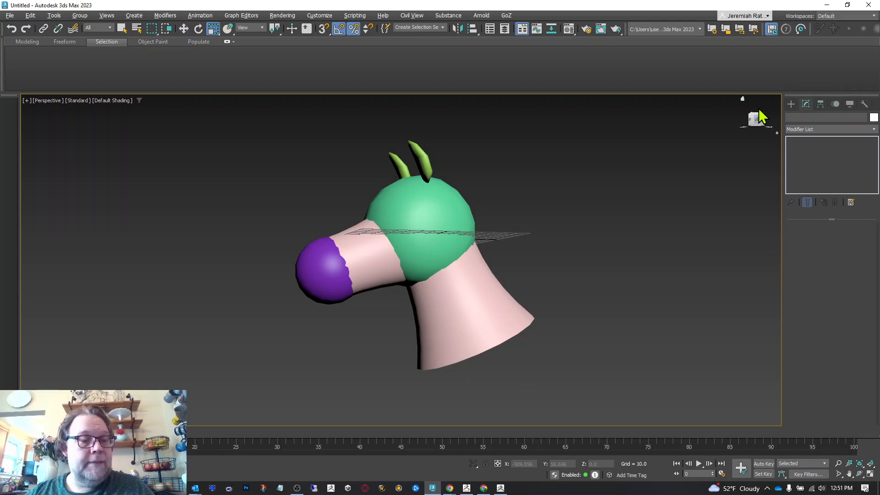
Switch to ZBrushCoreMini and view the sculpted unicorn head as a reference
{"action": "key", "text": "alt+Tab"}
{"action": "key", "text": "alt+Tab"}
{"action": "key", "text": "Tab"}
{"action": "key", "text": "Tab"}
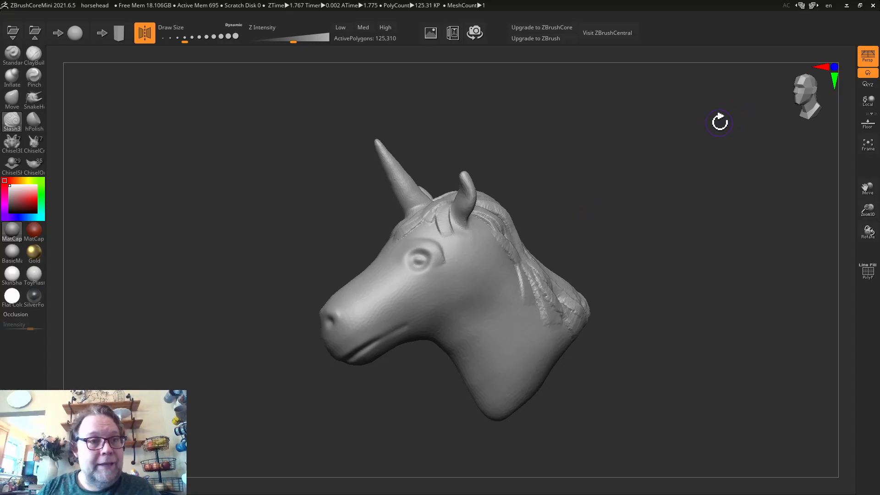
Switch to ZBrush, hide the LightBox browser and return to 3ds Max
{"action": "key", "text": "alt+Tab"}
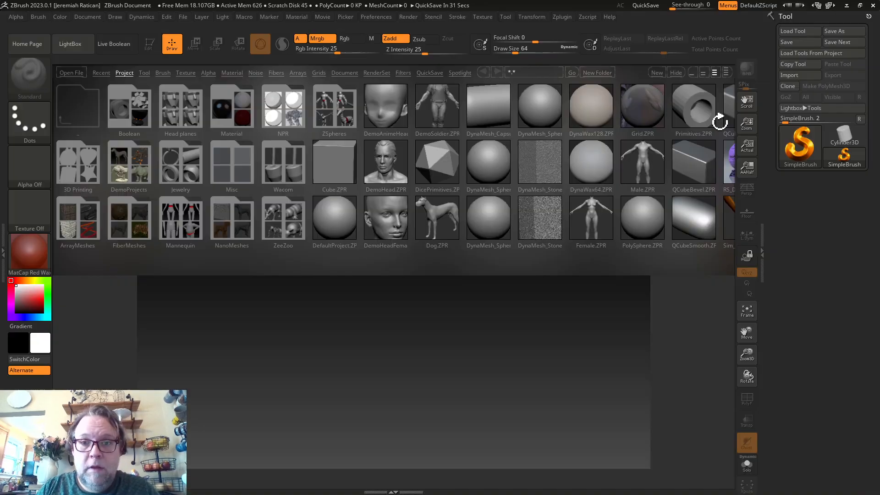
{"action": "key", "text": "comma"}
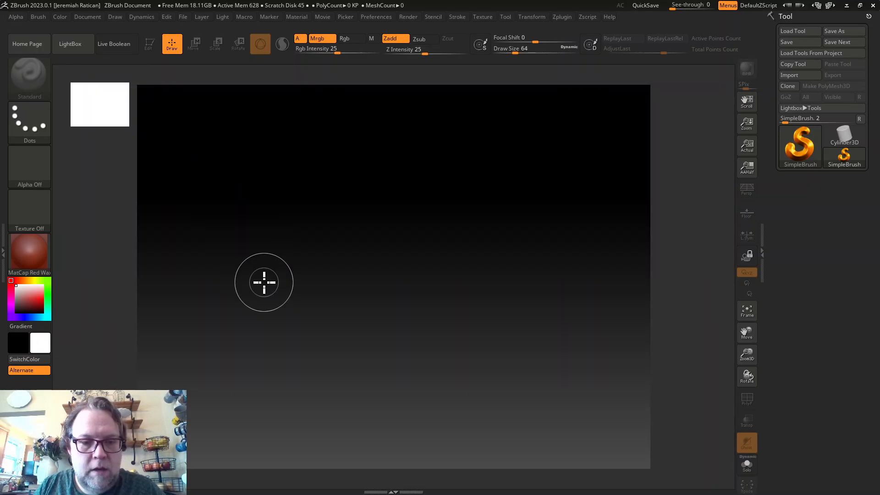
{"action": "key", "text": "super"}
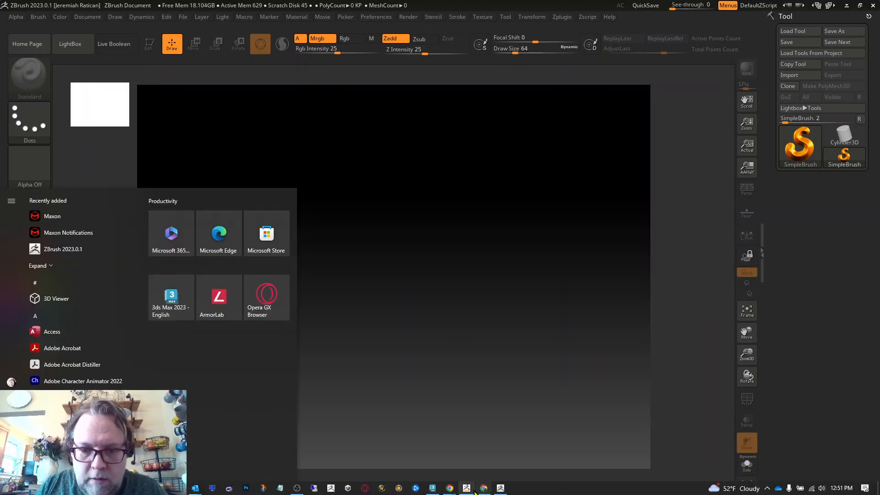
{"action": "left_click", "coordinate": [433, 489]}
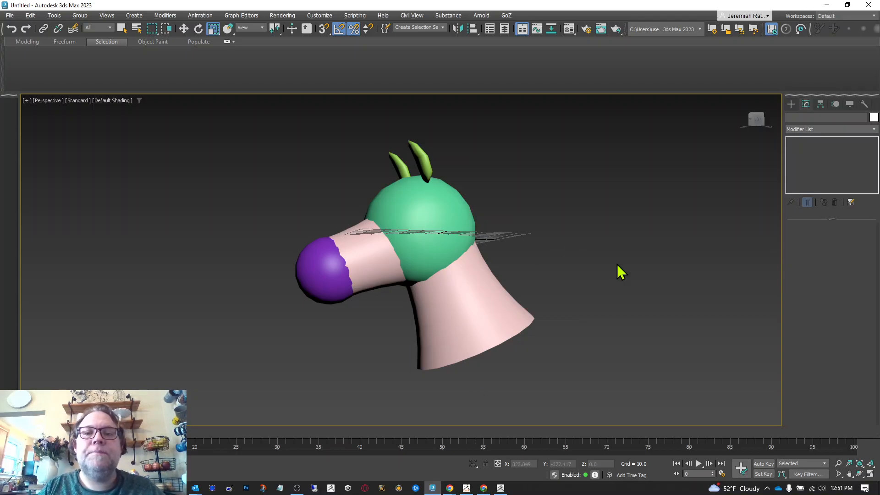
Examine the blocked-out horse head from several angles and inspect the modifiers on the mirrored ears
{"action": "left_click", "coordinate": [756, 120]}
{"action": "middle_click_drag", "start_coordinate": [419, 233], "coordinate": [419, 232], "text": "alt"}
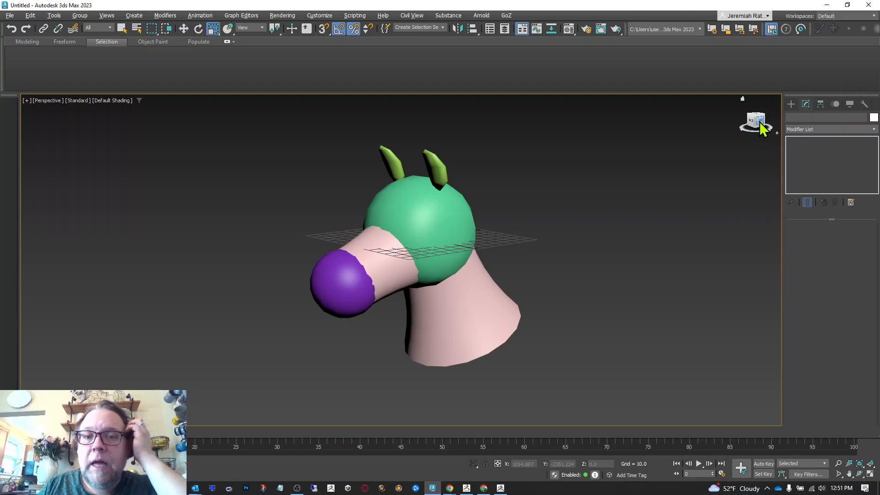
{"action": "middle_click_drag", "start_coordinate": [419, 232], "coordinate": [418, 232], "text": "alt"}
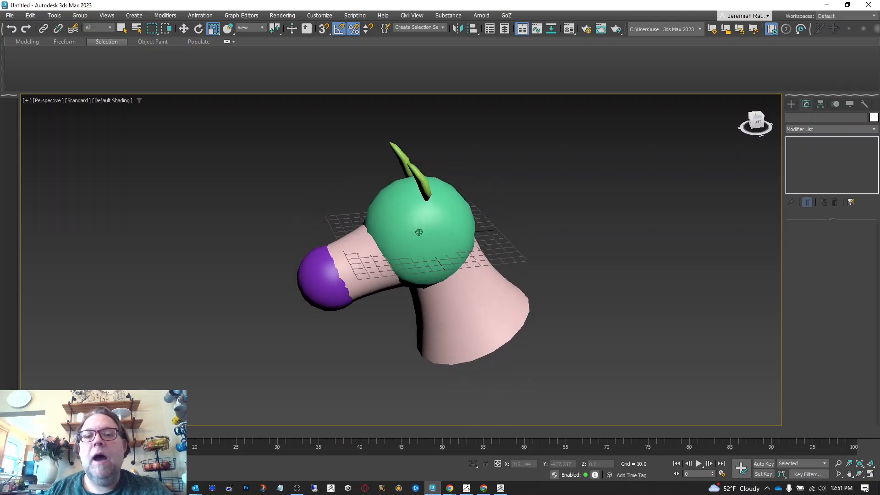
{"action": "left_click", "coordinate": [757, 122]}
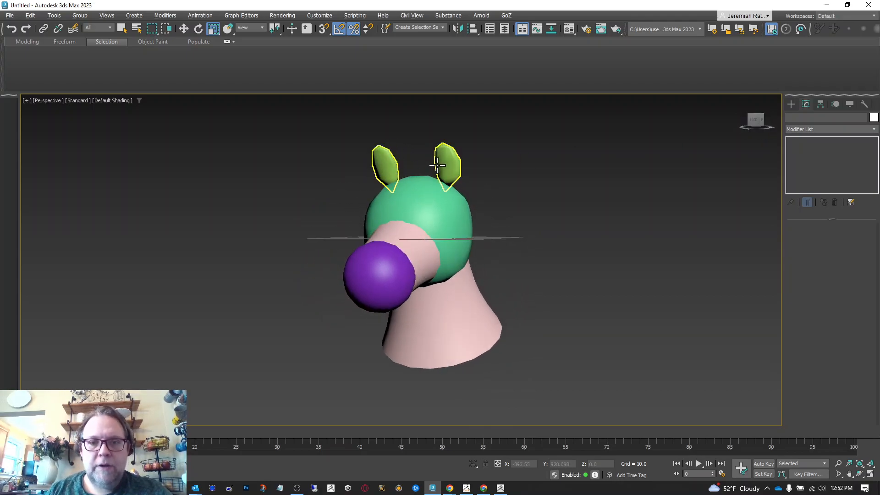
{"action": "left_click", "coordinate": [438, 165]}
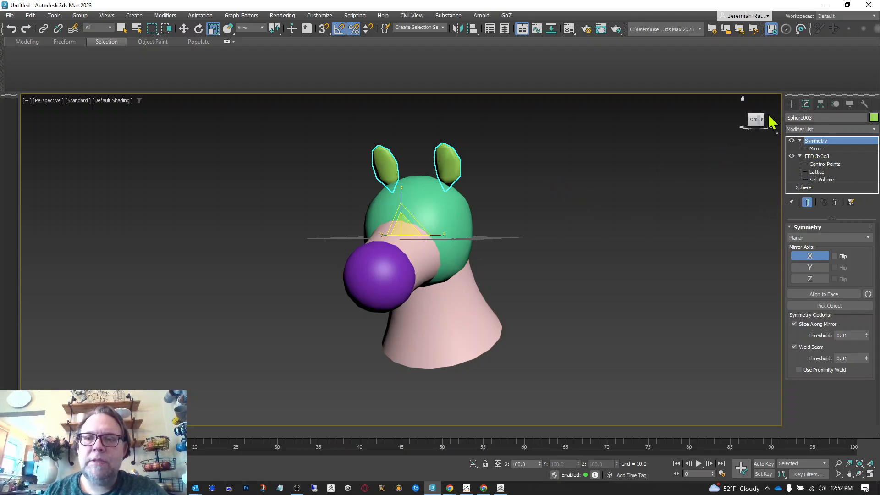
{"action": "mouse_move", "coordinate": [759, 122]}
{"action": "left_mouse_down"}
{"action": "mouse_move", "coordinate": [733, 123]}
{"action": "mouse_move", "coordinate": [759, 123]}
{"action": "left_mouse_up"}
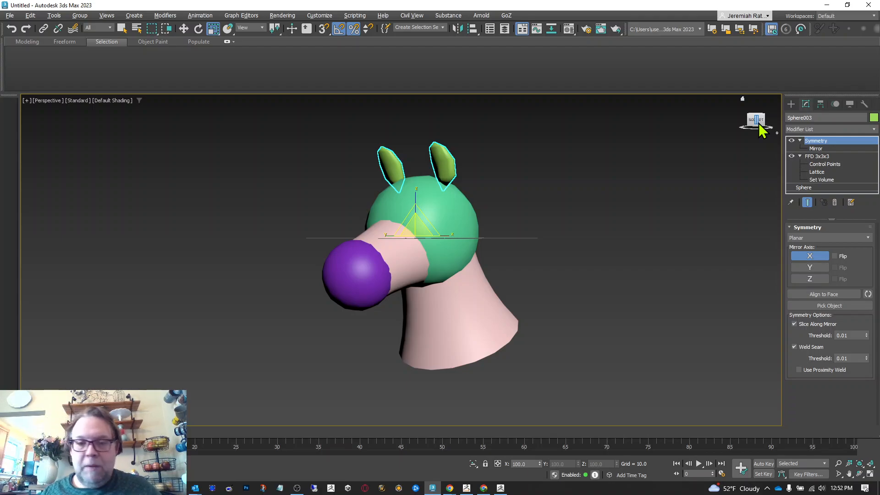
{"action": "left_click_drag", "start_coordinate": [758, 133], "coordinate": [739, 127]}
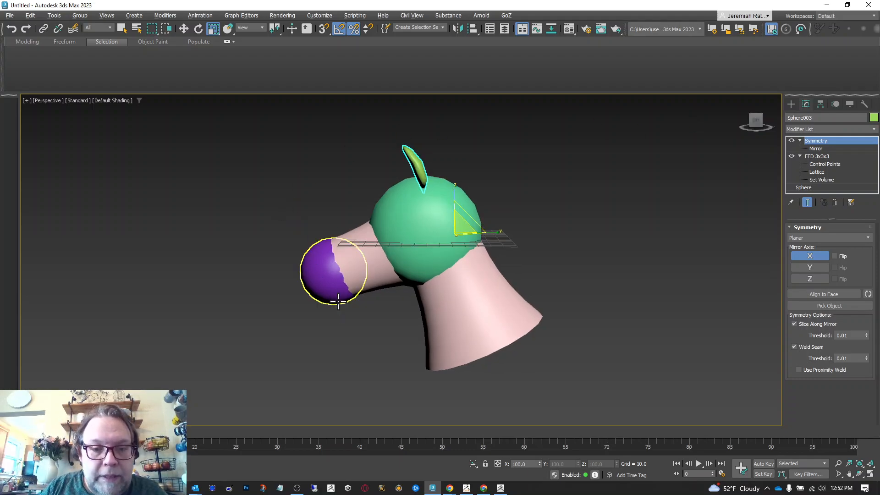
Inspect the nose sphere, muzzle and head sphere individually, view the model from several angles and clear the selection
{"action": "left_click", "coordinate": [340, 298]}
{"action": "left_click", "coordinate": [382, 276]}
{"action": "left_click", "coordinate": [427, 246]}
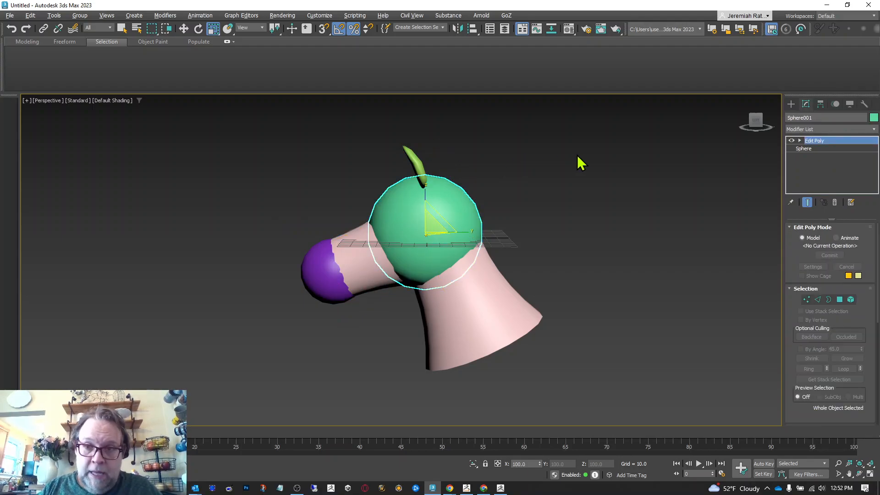
{"action": "left_click", "coordinate": [754, 129]}
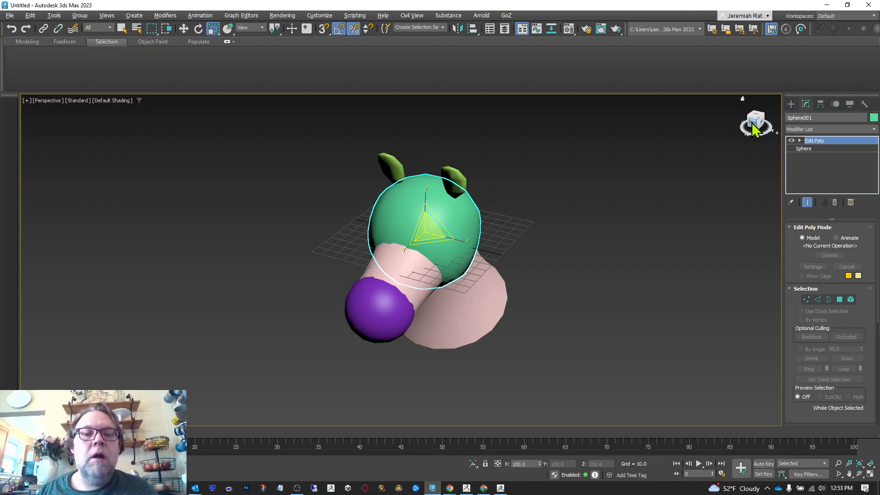
{"action": "left_click_drag", "start_coordinate": [754, 124], "coordinate": [700, 110]}
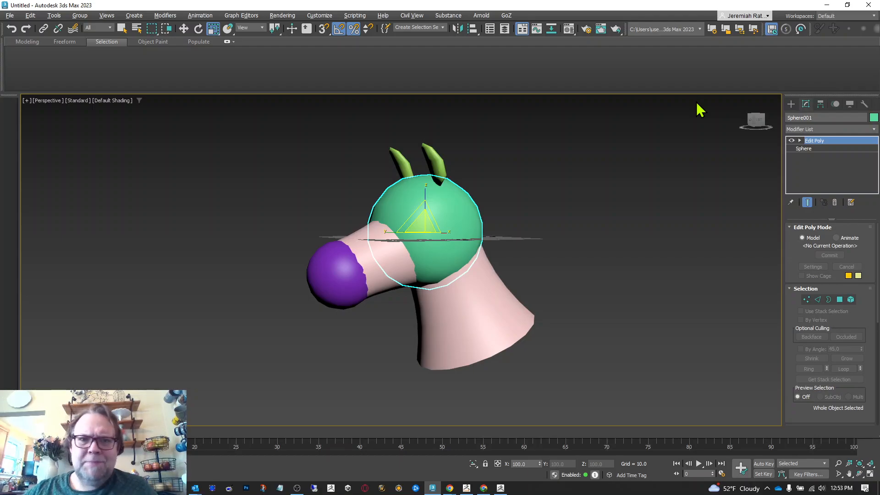
{"action": "left_click", "coordinate": [758, 120]}
{"action": "left_click_drag", "start_coordinate": [757, 120], "coordinate": [785, 123]}
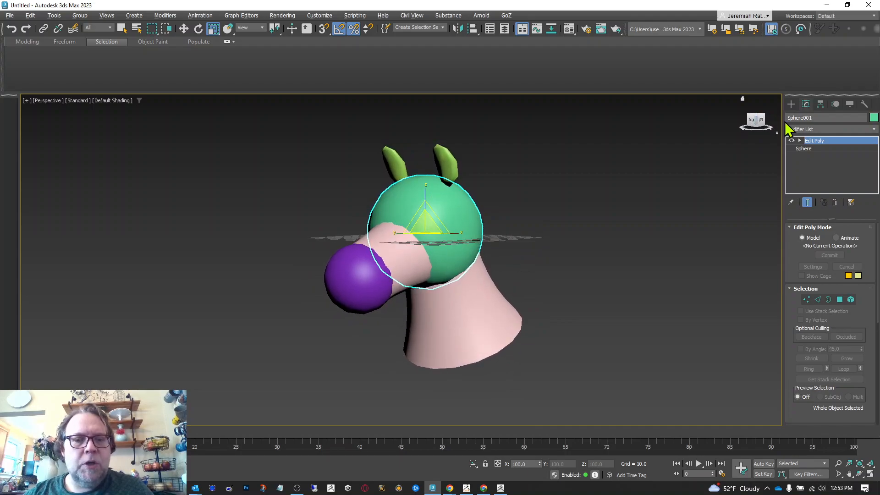
{"action": "left_click", "coordinate": [311, 209]}
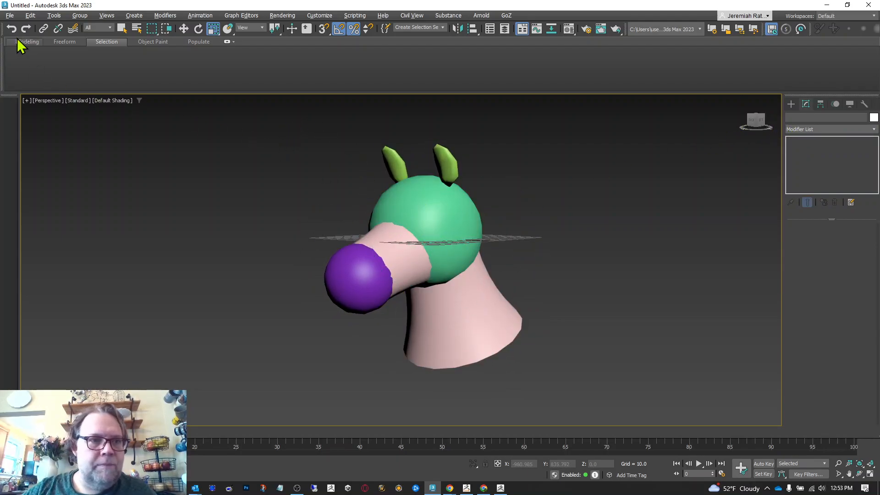
{"action": "left_click", "coordinate": [10, 15]}
{"action": "mouse_move", "coordinate": [53, 161]}
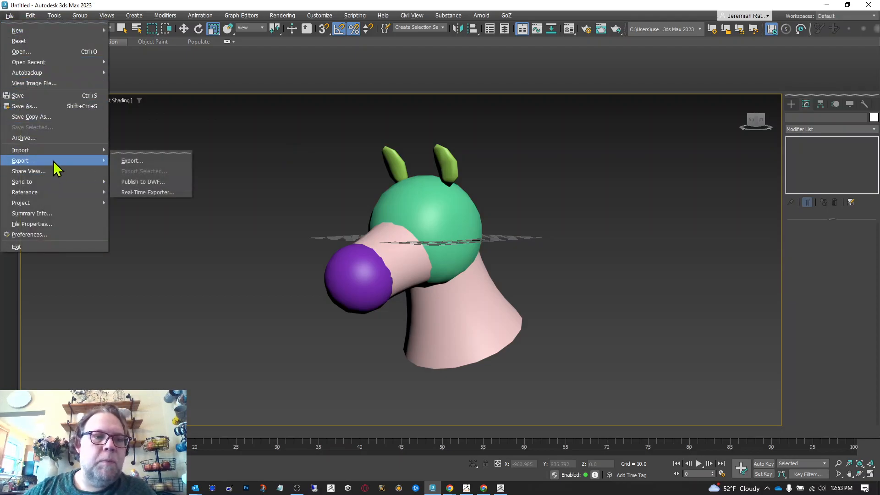
{"action": "left_click", "coordinate": [169, 160]}
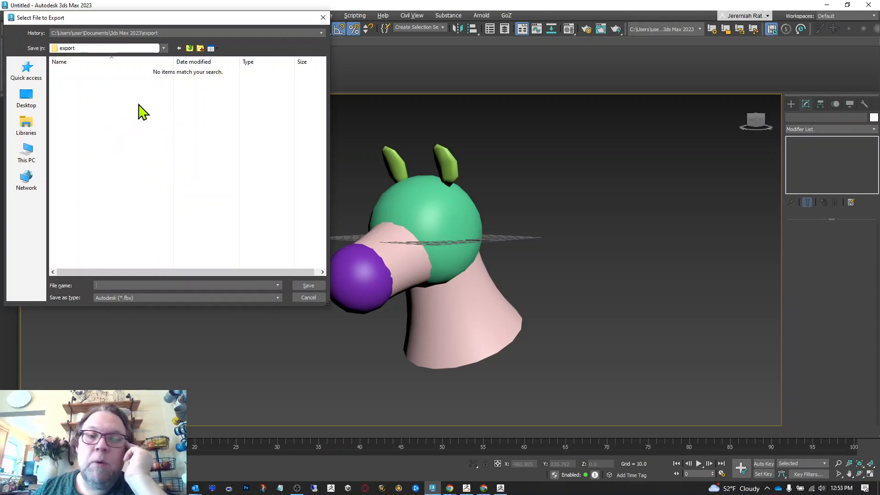
{"action": "left_click", "coordinate": [26, 97]}
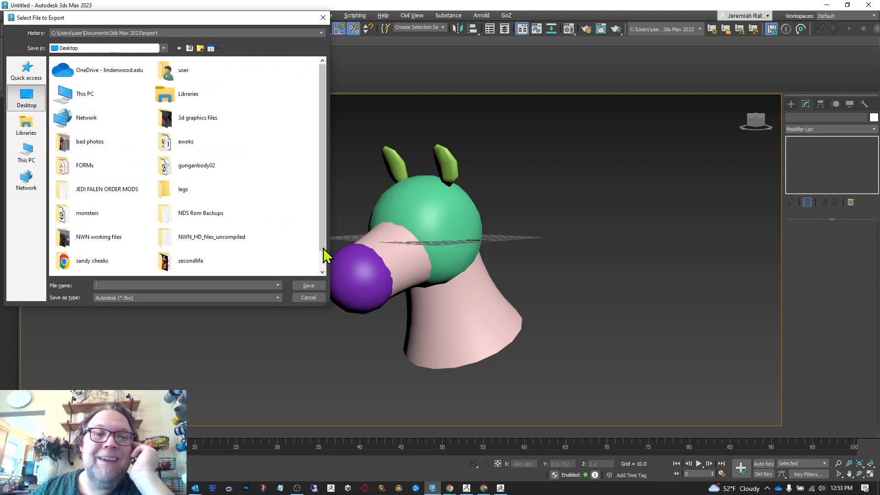
{"action": "left_click_drag", "start_coordinate": [323, 240], "coordinate": [326, 258]}
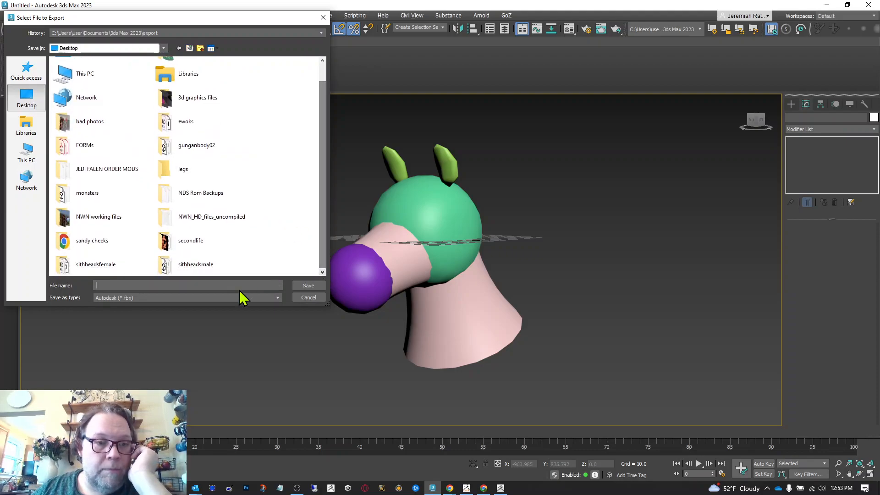
{"action": "left_click", "coordinate": [215, 297]}
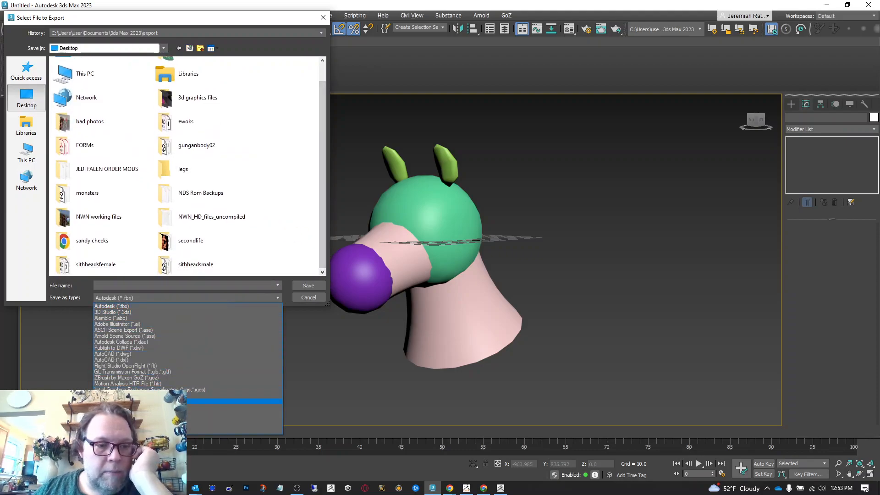
{"action": "left_click", "coordinate": [206, 395]}
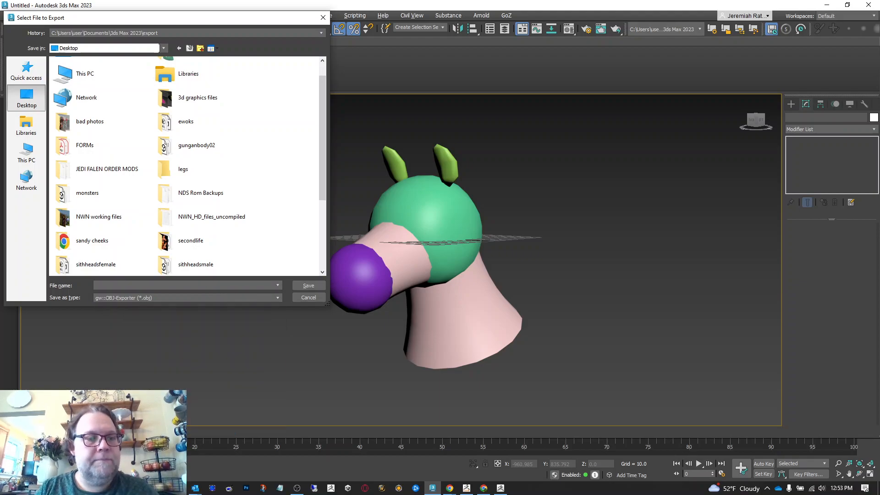
{"action": "left_click", "coordinate": [137, 286]}
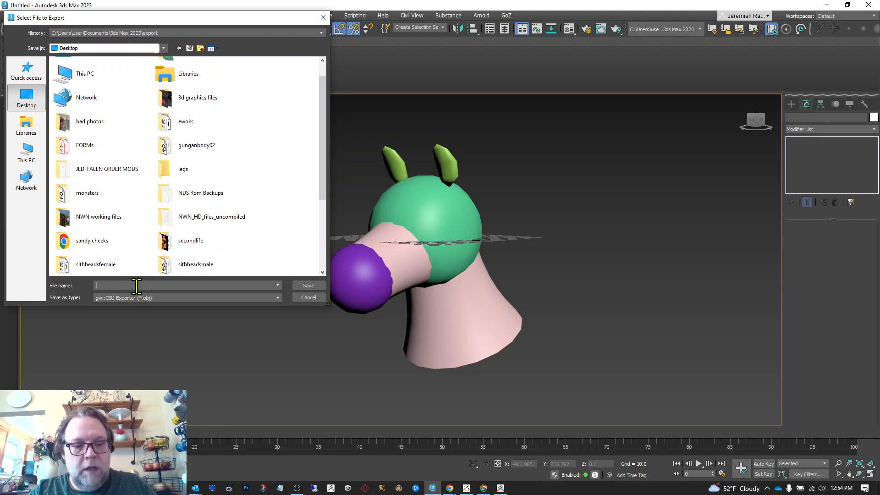
{"action": "type", "text": "horse"}
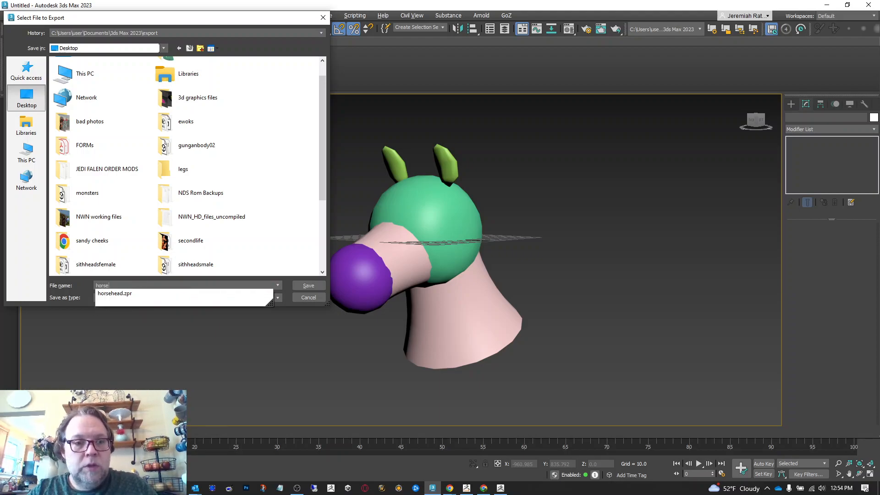
{"action": "type", "text": "head"}
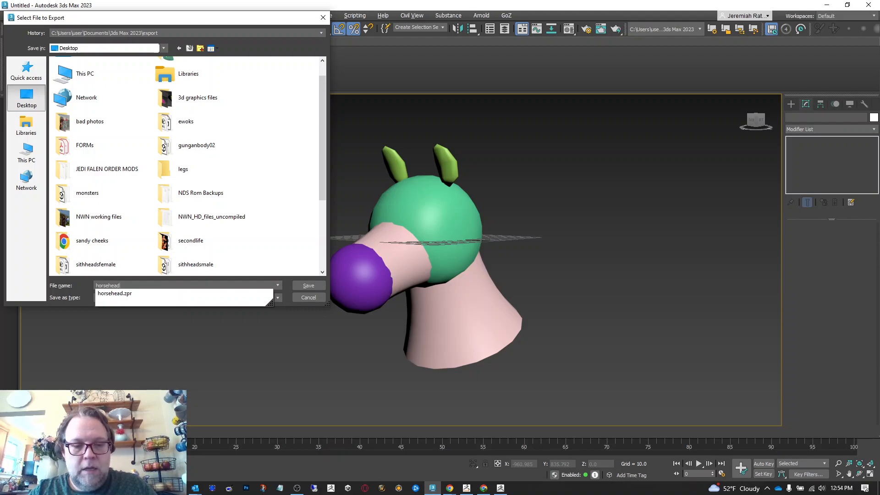
{"action": "type", "text": "3ds"}
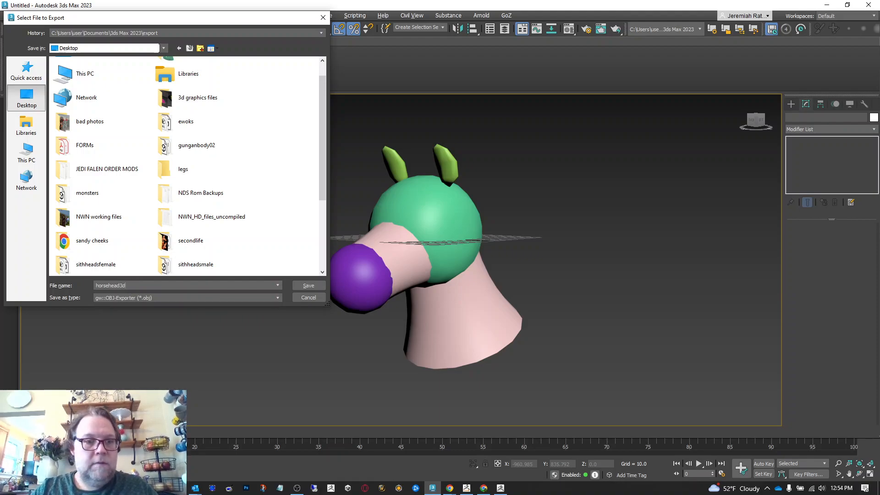
{"action": "left_click", "coordinate": [316, 287]}
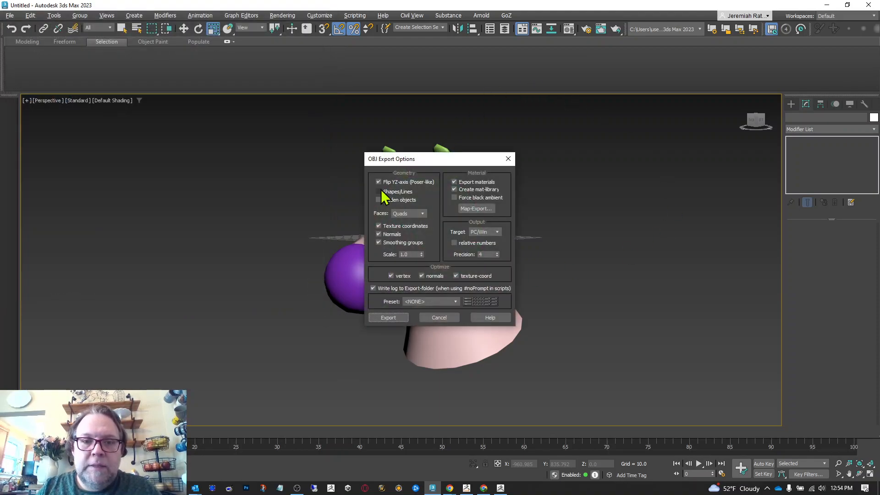
{"action": "left_click", "coordinate": [430, 301]}
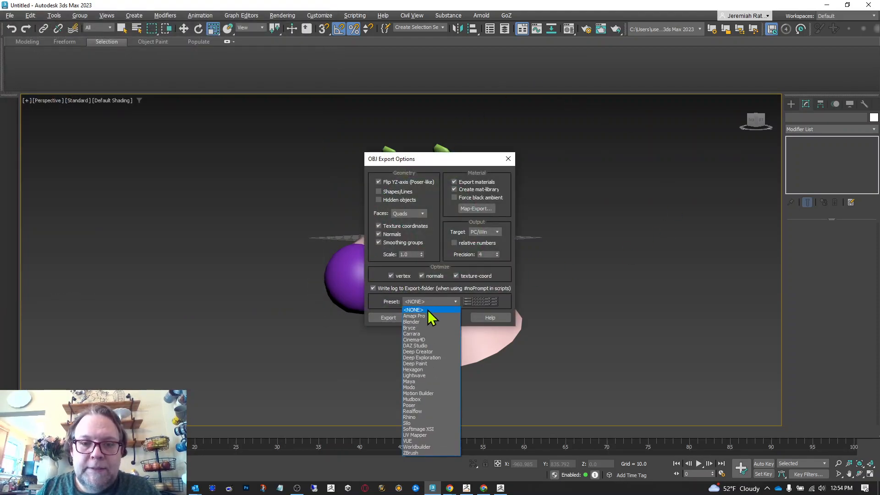
{"action": "left_click", "coordinate": [441, 453]}
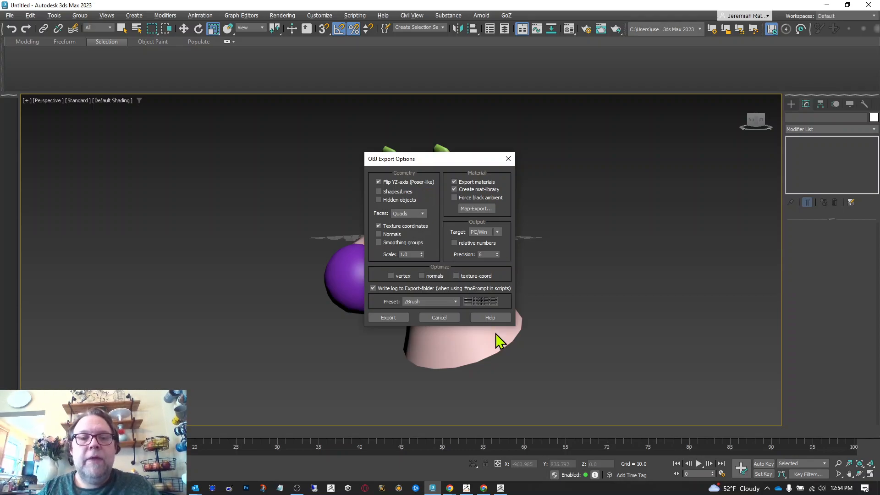
{"action": "left_click", "coordinate": [452, 318]}
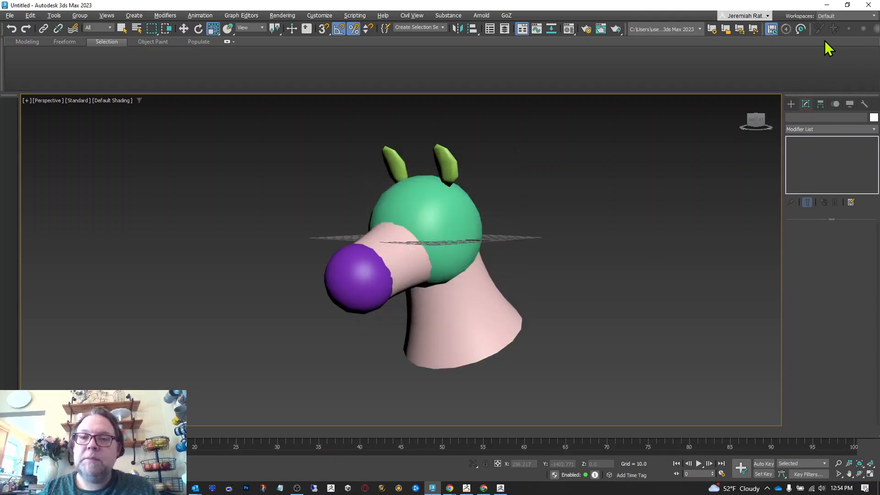
Try setting the head sphere's absolute world Y position to 0, and undo the move
{"action": "middle_click_drag", "start_coordinate": [425, 231], "coordinate": [406, 217], "text": "alt"}
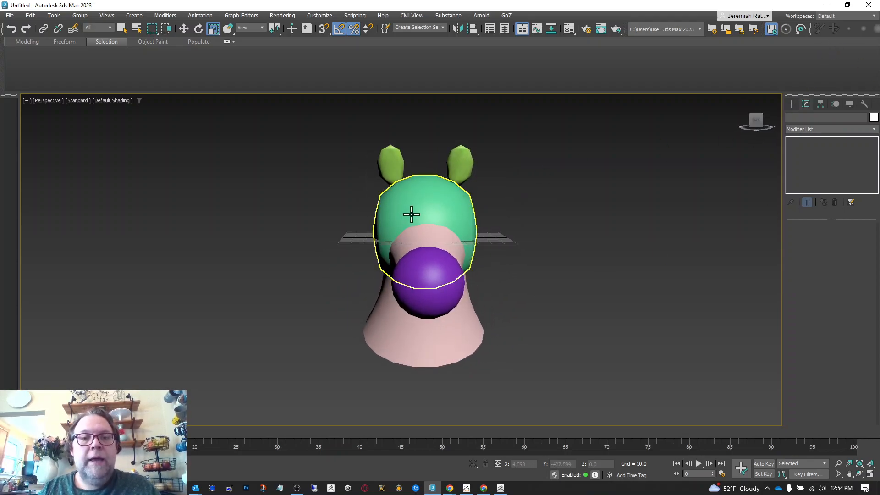
{"action": "left_click", "coordinate": [411, 214]}
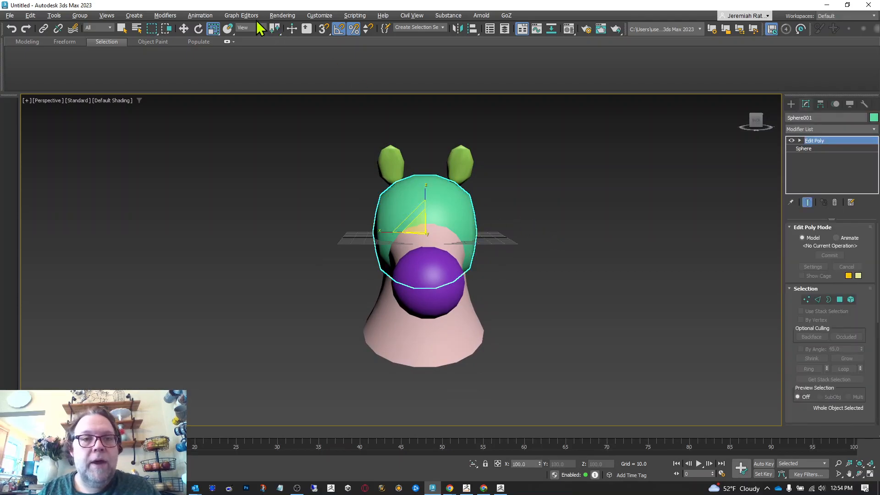
{"action": "right_click", "coordinate": [183, 28]}
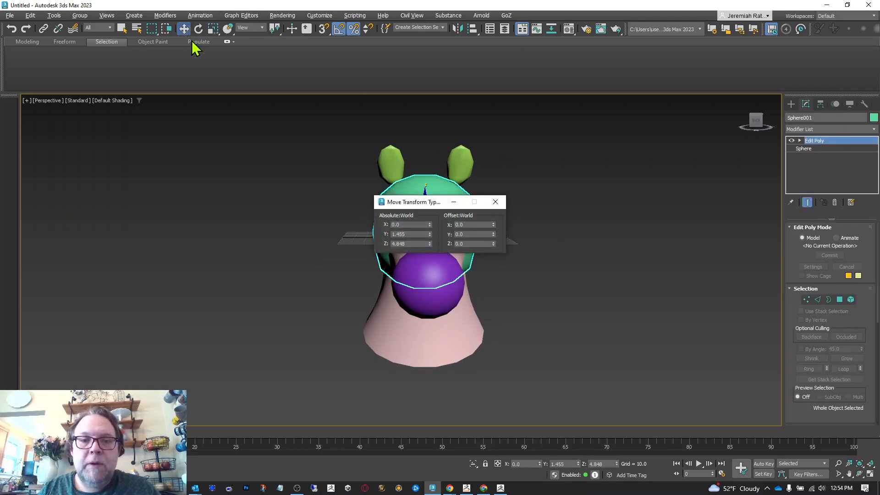
{"action": "double_click", "coordinate": [412, 234]}
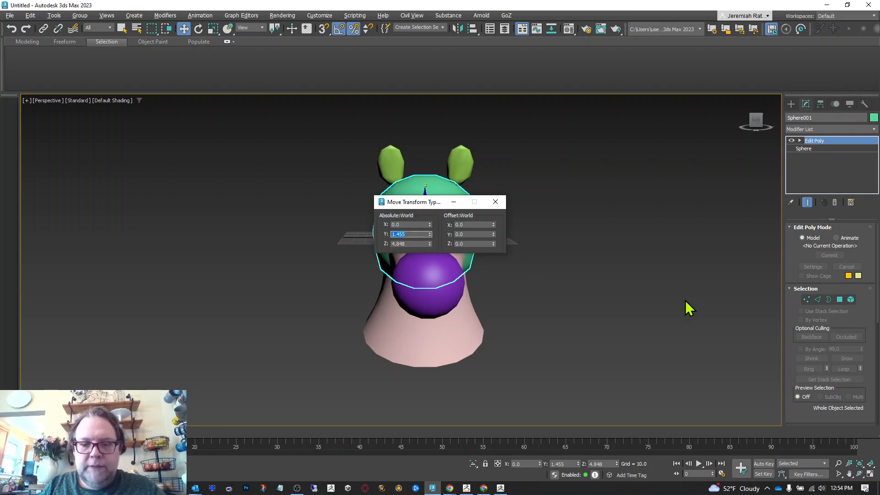
{"action": "type", "text": "0"}
{"action": "key", "text": "Tab"}
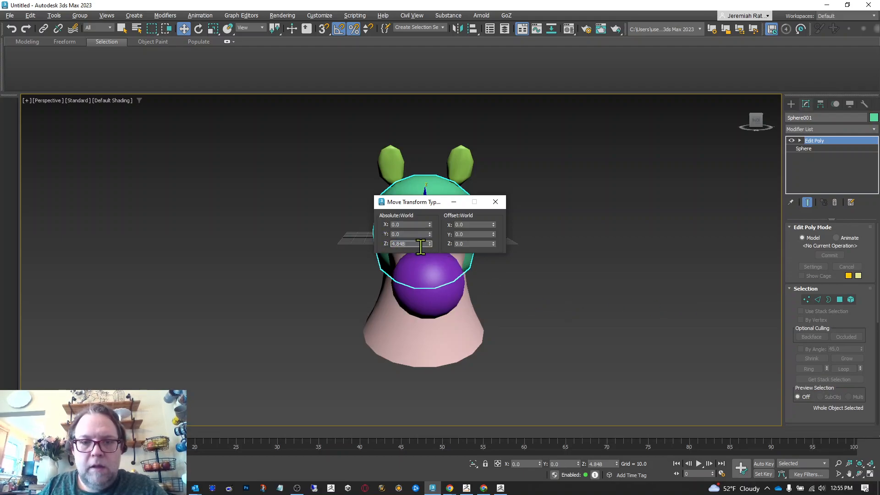
{"action": "left_click", "coordinate": [495, 202]}
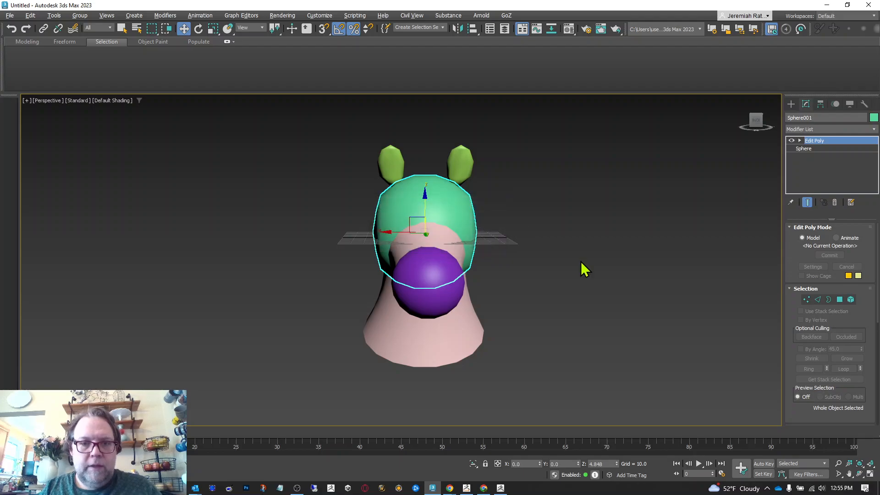
{"action": "key", "text": "ctrl+z"}
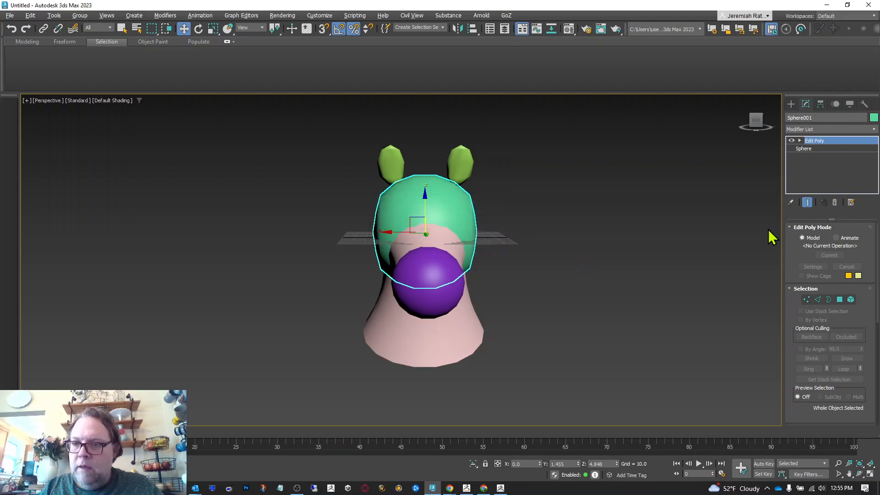
Clear the vertex selection in the head sphere's Edit Poly modifier, leave vertex editing and deselect the sphere
{"action": "left_click", "coordinate": [806, 300]}
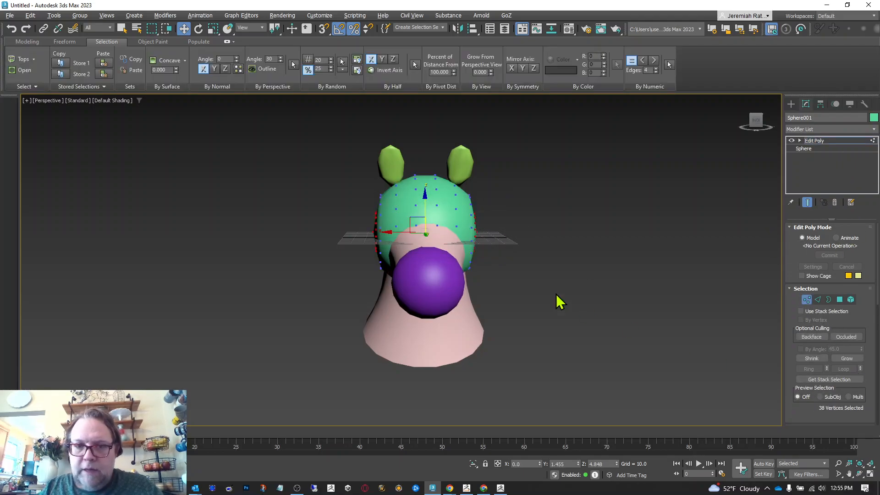
{"action": "left_click", "coordinate": [573, 199]}
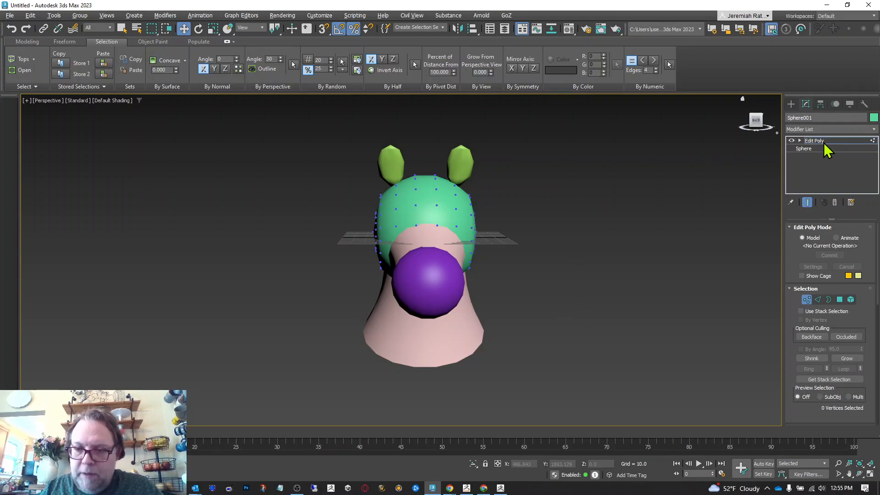
{"action": "scroll", "coordinate": [870, 362], "scroll_direction": "down", "scroll_amount": 2}
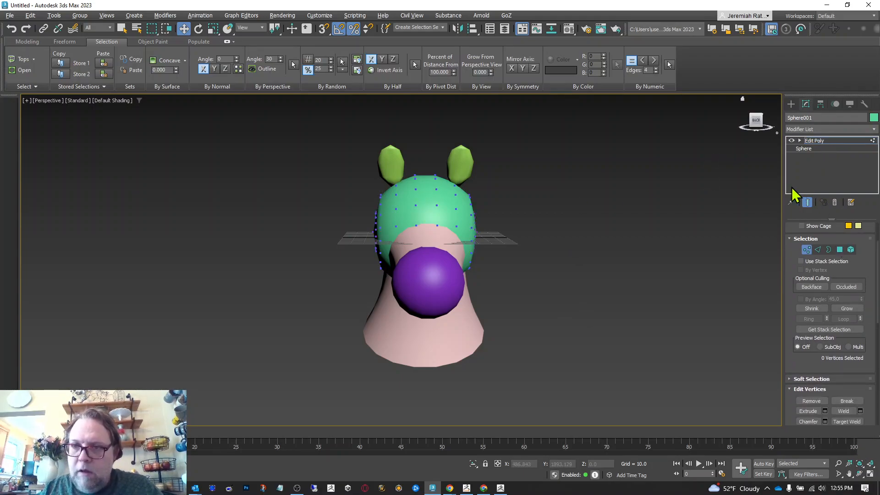
{"action": "left_click", "coordinate": [815, 141]}
{"action": "left_click", "coordinate": [585, 221]}
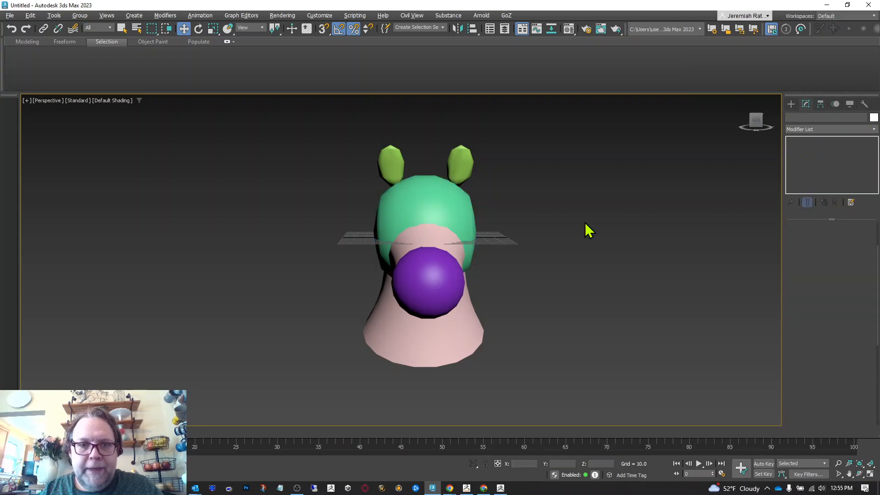
Inspect the mirrored ears' absolute world position values and clear the selection
{"action": "left_click", "coordinate": [468, 164]}
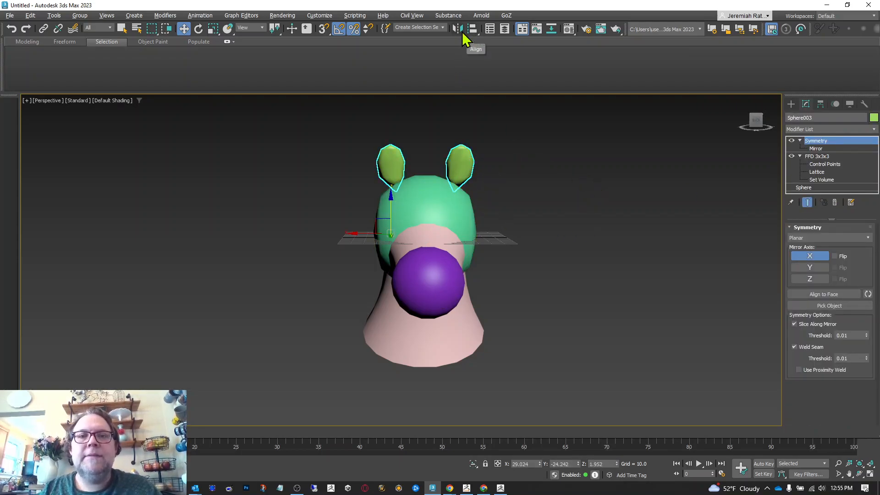
{"action": "right_click", "coordinate": [183, 28]}
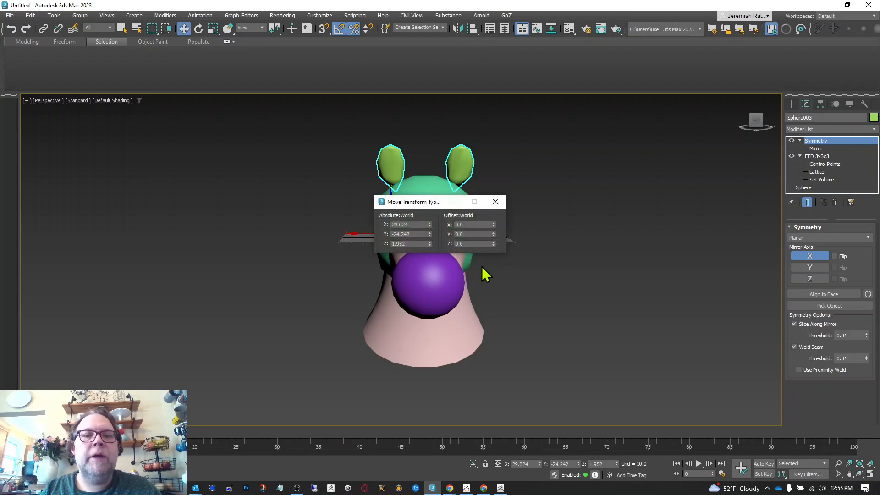
{"action": "left_click", "coordinate": [495, 202]}
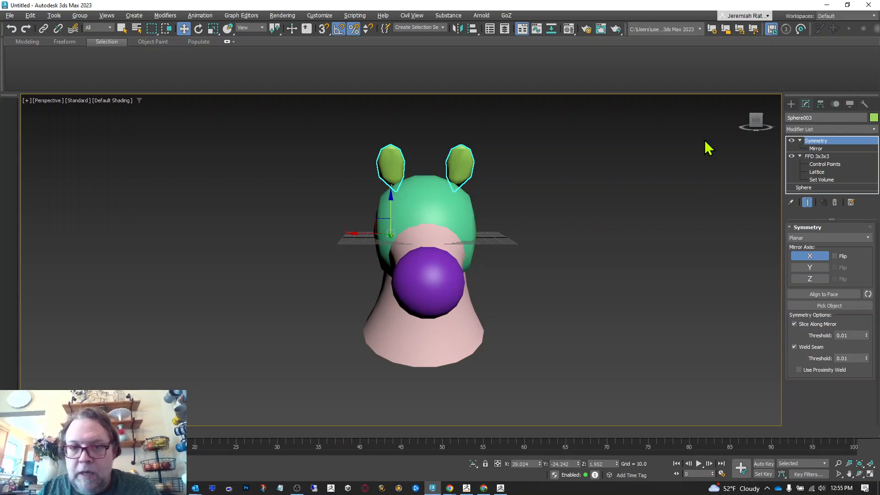
{"action": "left_click", "coordinate": [650, 171]}
Set the head sphere's absolute world Y and Z positions to 0
{"action": "left_click", "coordinate": [422, 214]}
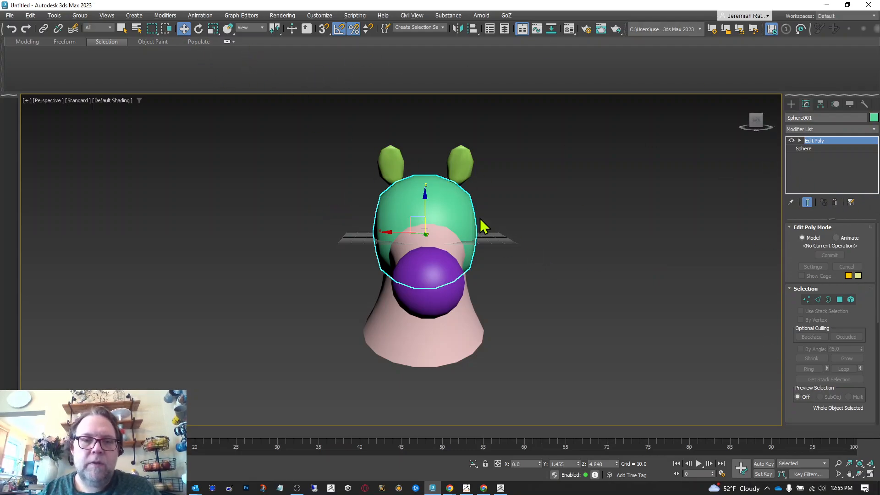
{"action": "right_click", "coordinate": [184, 28]}
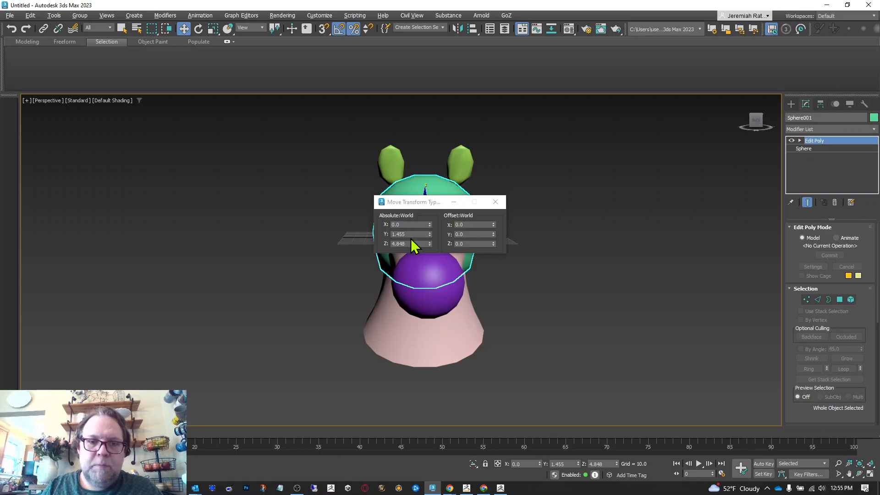
{"action": "double_click", "coordinate": [412, 234]}
{"action": "type", "text": "0"}
{"action": "key", "text": "Tab"}
{"action": "type", "text": "0"}
{"action": "key", "text": "Tab"}
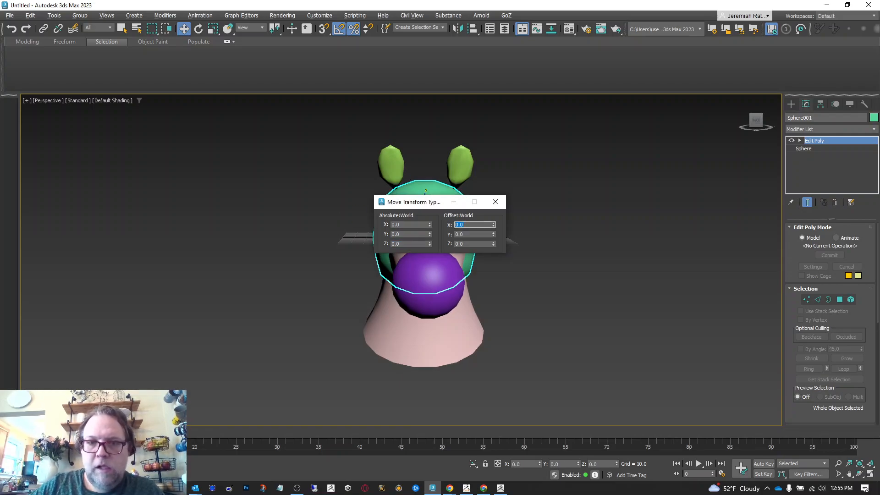
{"action": "left_click", "coordinate": [496, 202]}
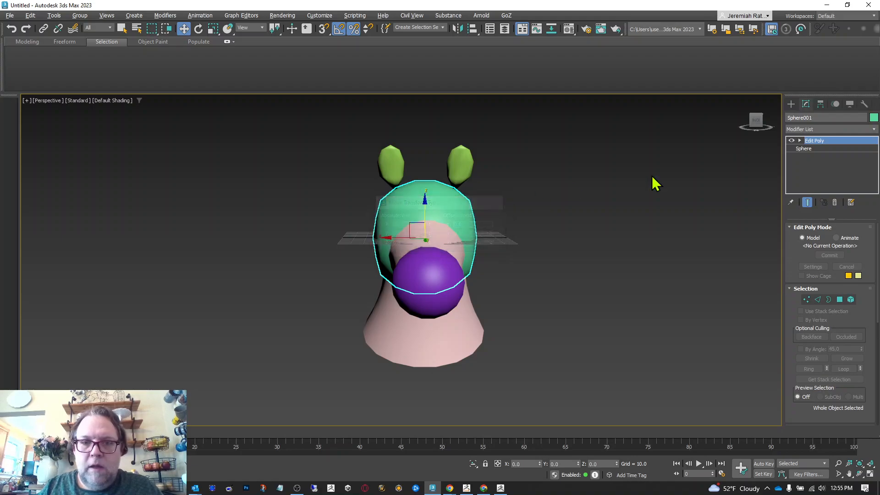
Undo the head sphere's last Z move, check its position values and deselect it
{"action": "left_click_drag", "start_coordinate": [765, 124], "coordinate": [790, 128]}
{"action": "key", "text": "ctrl+z"}
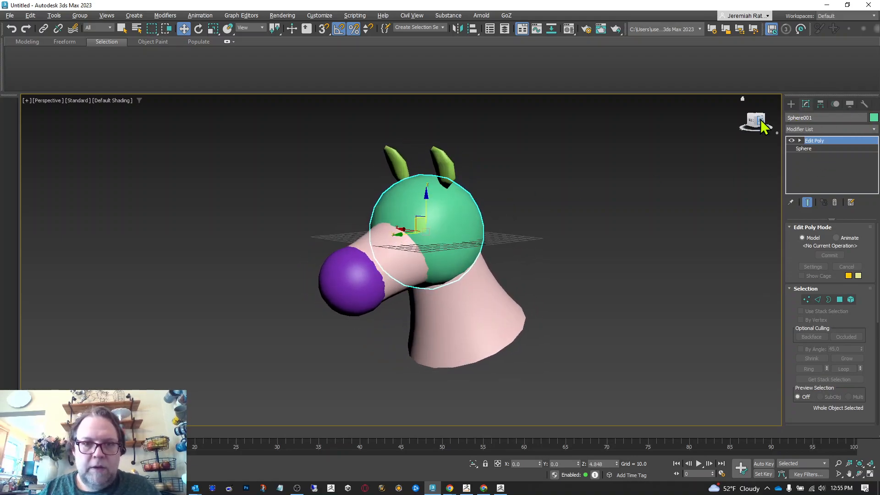
{"action": "right_click", "coordinate": [183, 28]}
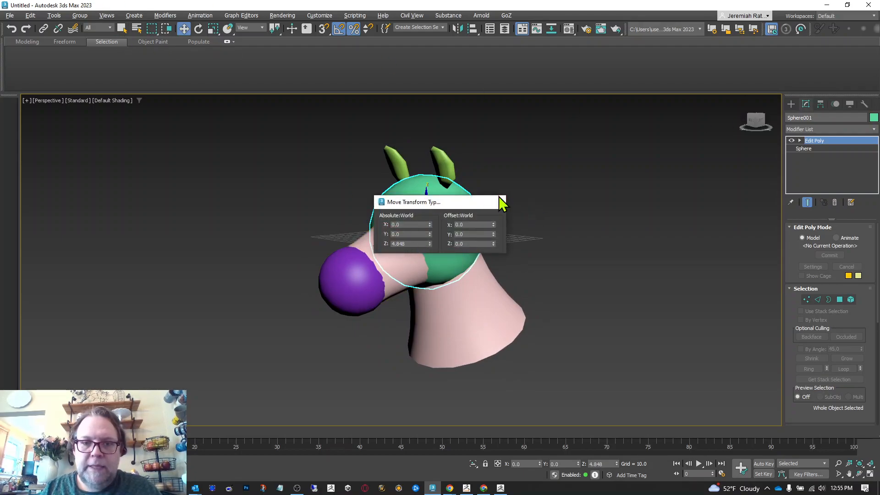
{"action": "left_click", "coordinate": [495, 202]}
{"action": "left_click", "coordinate": [583, 225]}
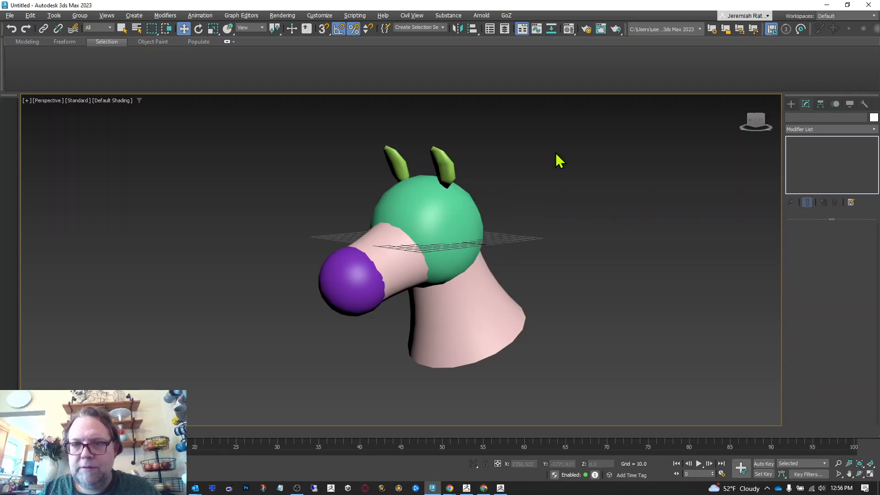
Attach the muzzle, nose sphere, neck and mirrored ears to the head sphere, and check the combined object's vertices
{"action": "left_click", "coordinate": [452, 190]}
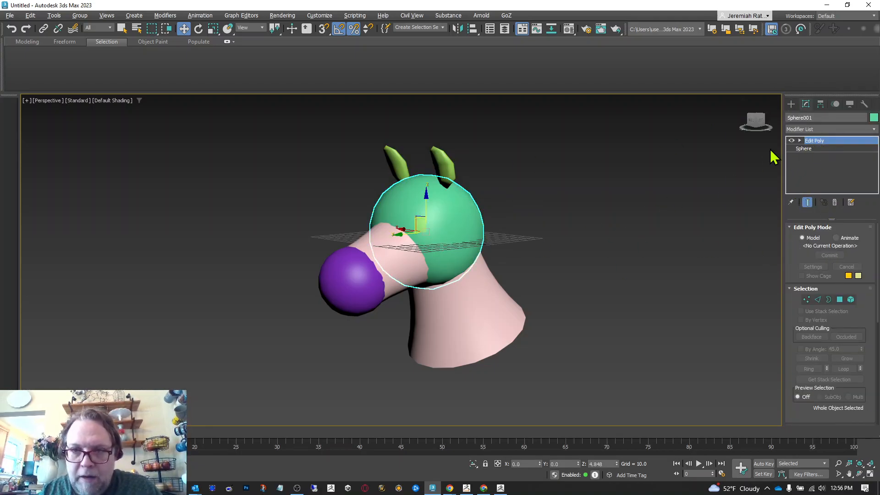
{"action": "left_click", "coordinate": [760, 134]}
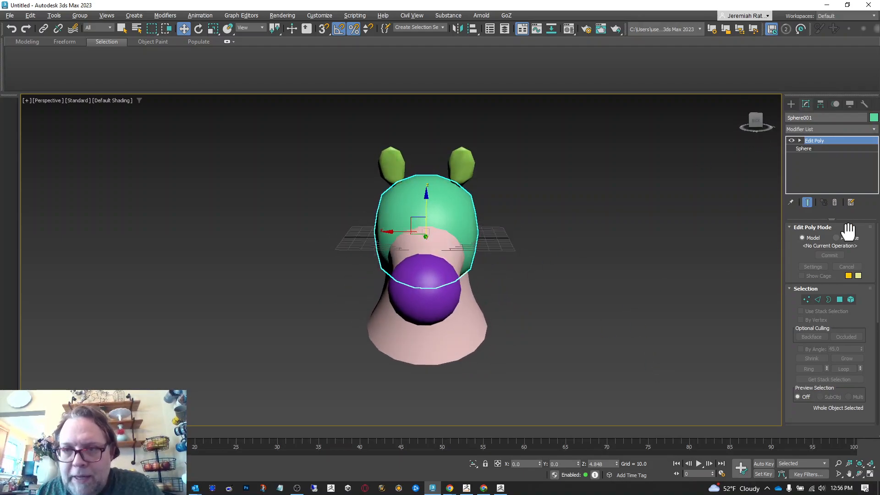
{"action": "left_click_drag", "start_coordinate": [795, 298], "coordinate": [799, 187]}
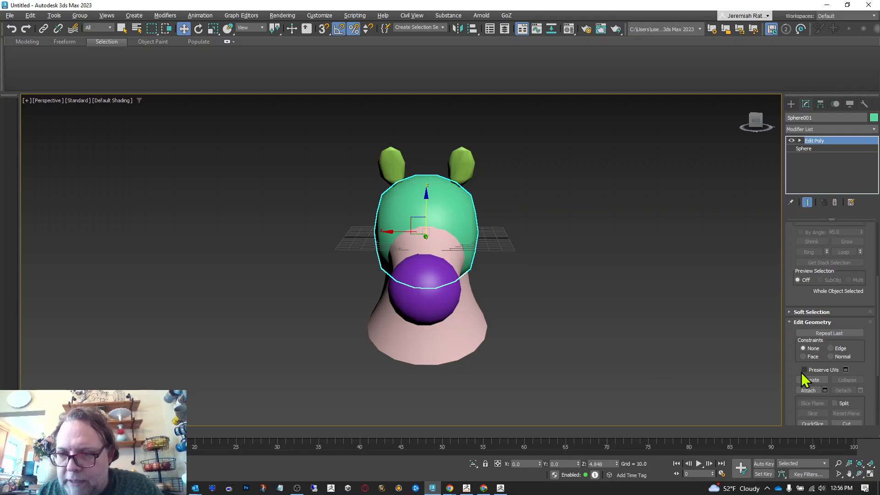
{"action": "left_click", "coordinate": [808, 390]}
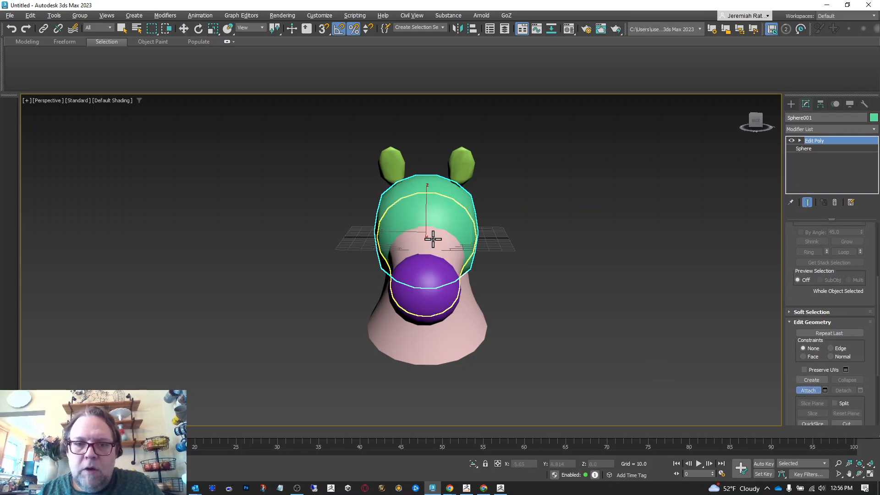
{"action": "left_click", "coordinate": [425, 281]}
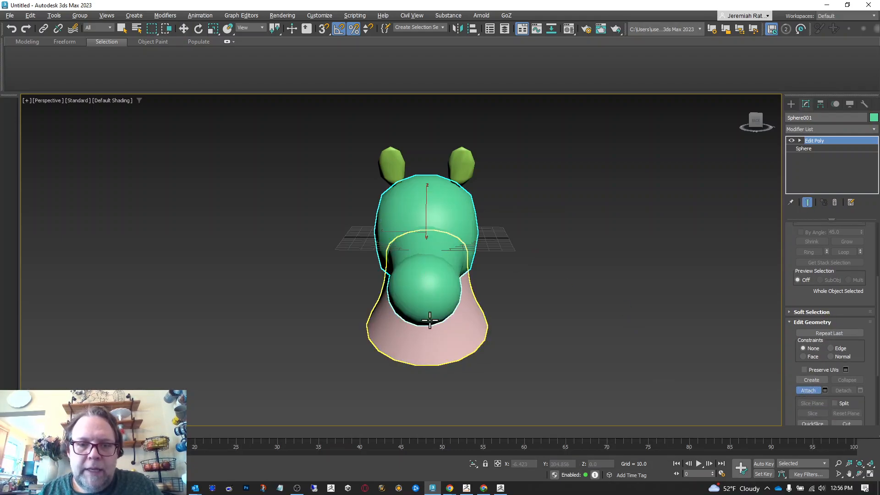
{"action": "left_click", "coordinate": [432, 343]}
{"action": "left_click", "coordinate": [392, 170]}
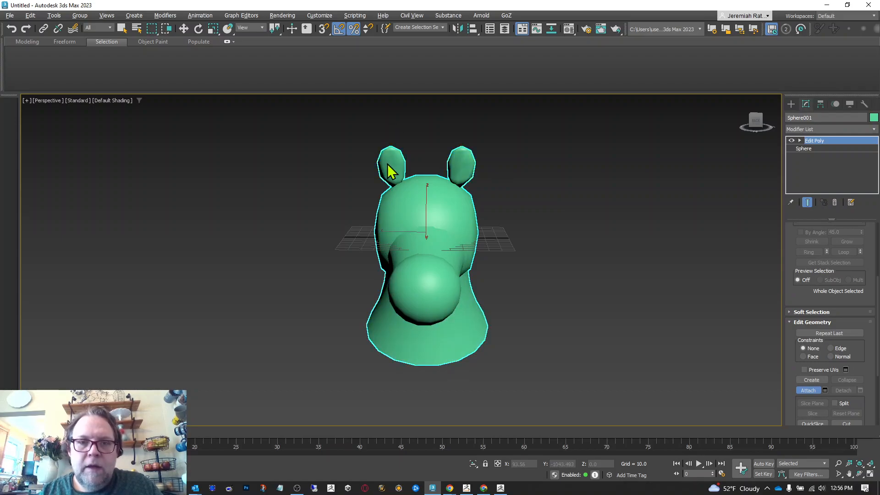
{"action": "key", "text": "1"}
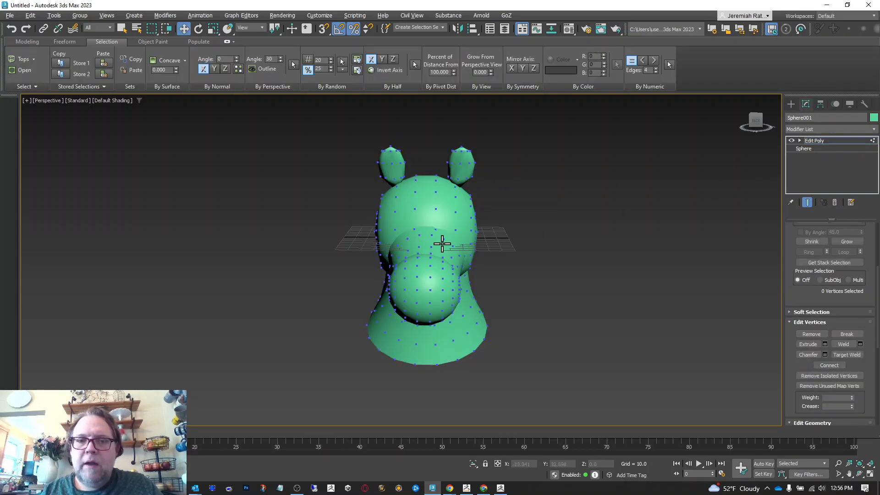
{"action": "left_click", "coordinate": [841, 139]}
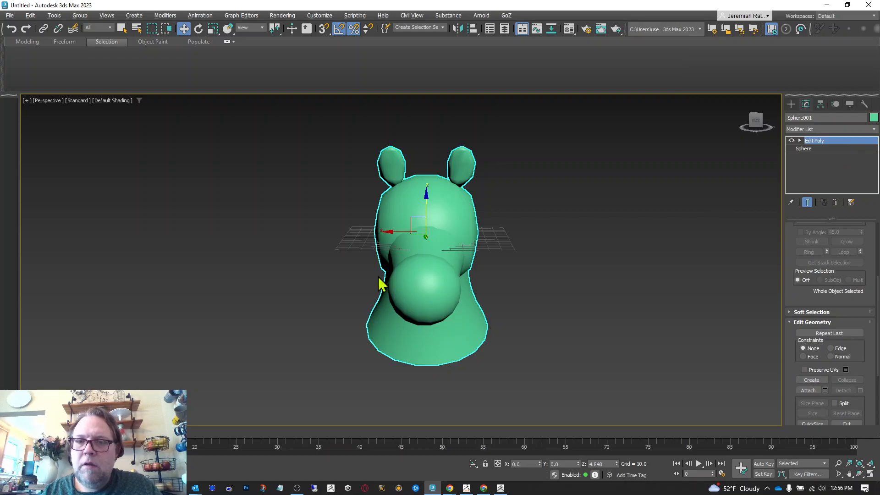
Convert the combined horse head to an editable object, collapsing its modifier stack, and clear the selection
{"action": "right_click", "coordinate": [413, 241]}
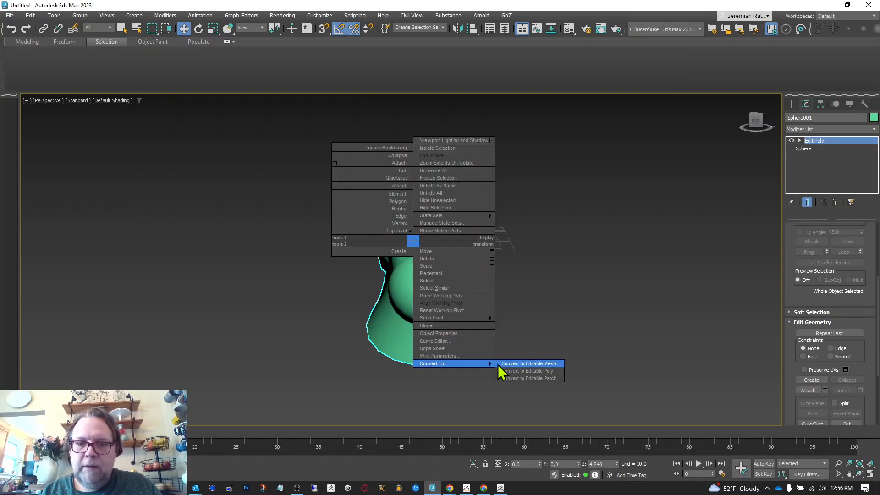
{"action": "left_click", "coordinate": [518, 367]}
{"action": "left_click", "coordinate": [664, 187]}
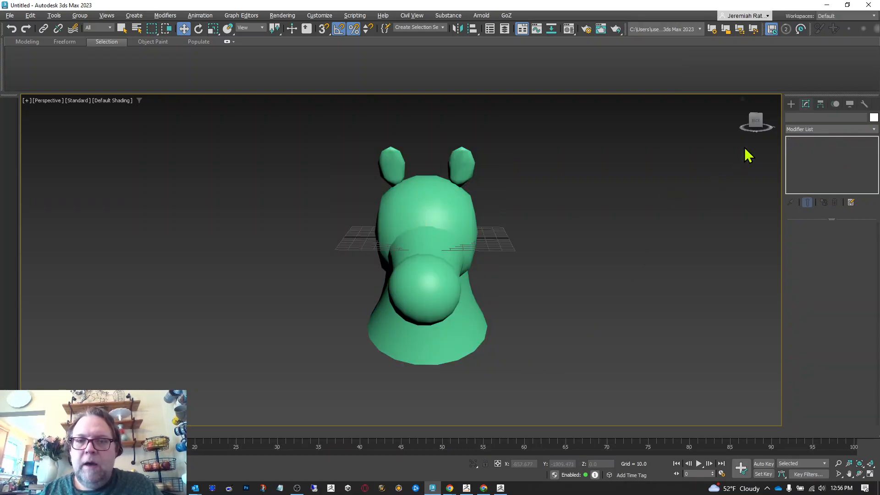
Export the horse head scene to the Desktop as an OBJ file named horsehead3ds, opening its export options
{"action": "mouse_move", "coordinate": [753, 125]}
{"action": "left_mouse_down"}
{"action": "mouse_move", "coordinate": [710, 121]}
{"action": "mouse_move", "coordinate": [756, 121]}
{"action": "mouse_move", "coordinate": [754, 131]}
{"action": "left_mouse_up"}
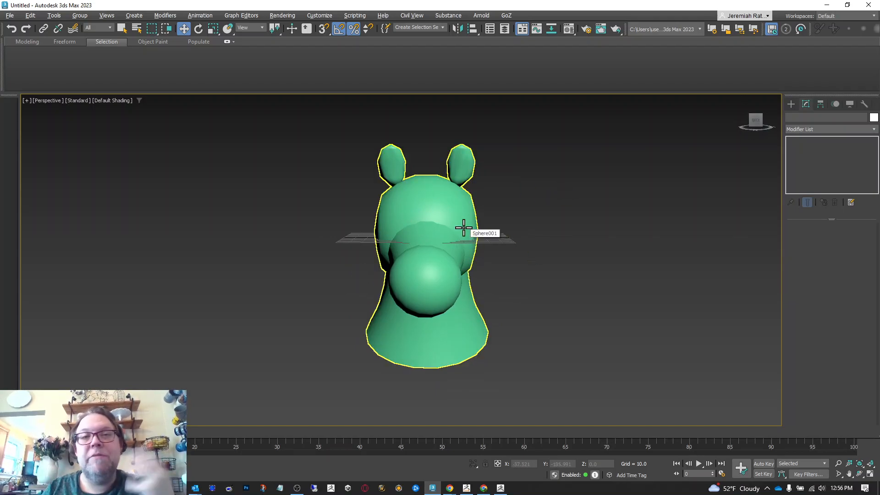
{"action": "left_click", "coordinate": [9, 16]}
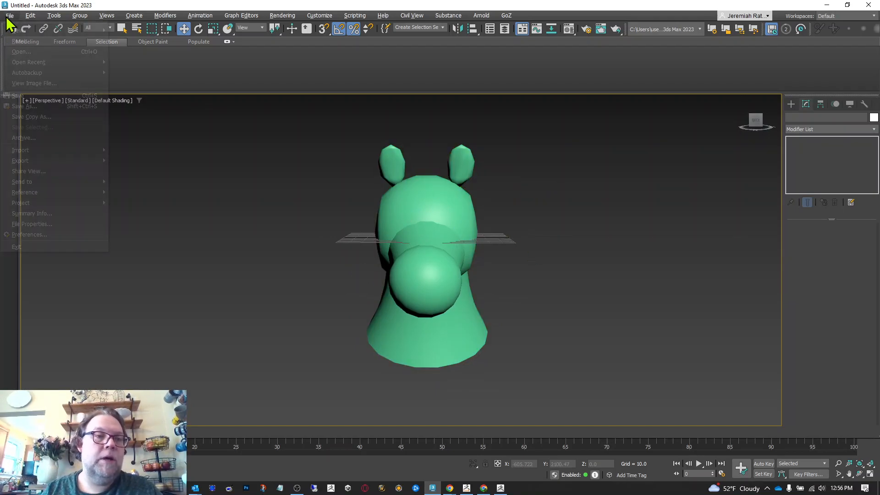
{"action": "mouse_move", "coordinate": [45, 159]}
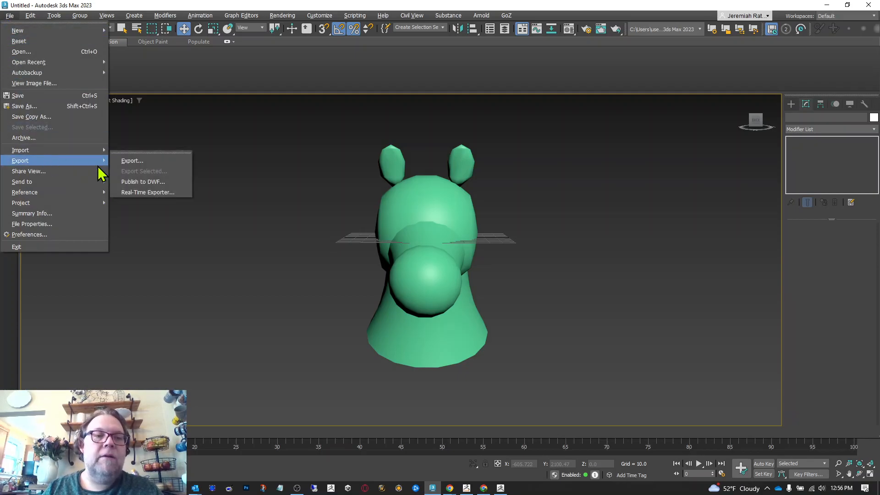
{"action": "left_click", "coordinate": [135, 161]}
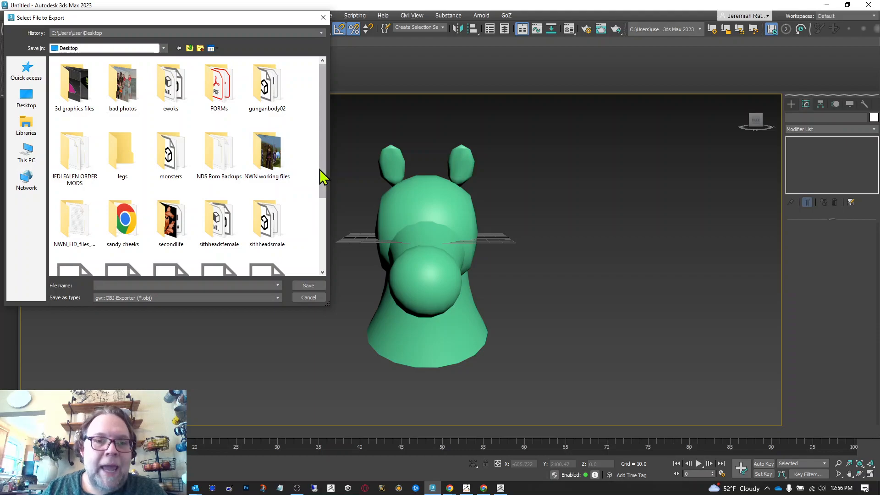
{"action": "left_click_drag", "start_coordinate": [329, 186], "coordinate": [322, 272]}
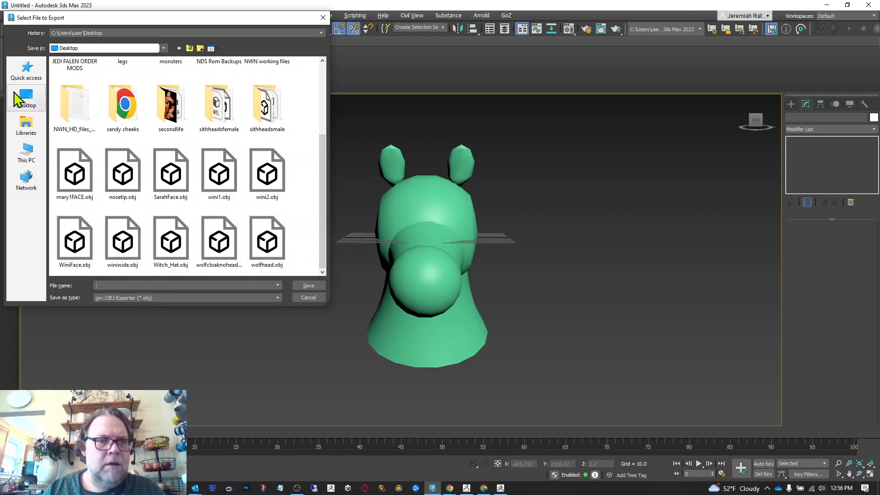
{"action": "left_click", "coordinate": [139, 286]}
{"action": "type", "text": "hor"}
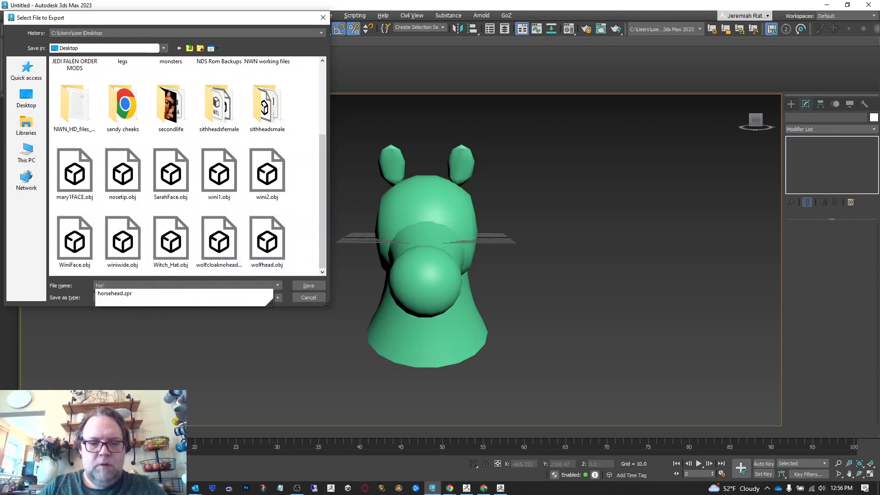
{"action": "type", "text": "sehead"}
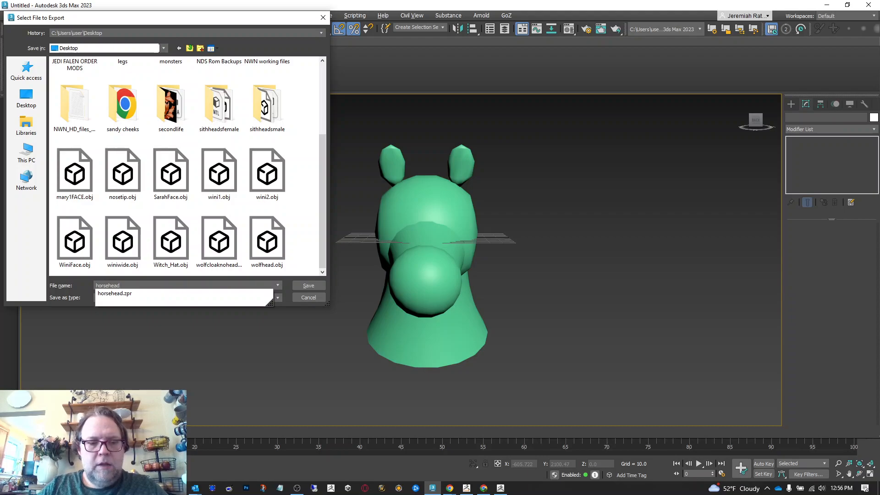
{"action": "type", "text": "3ds"}
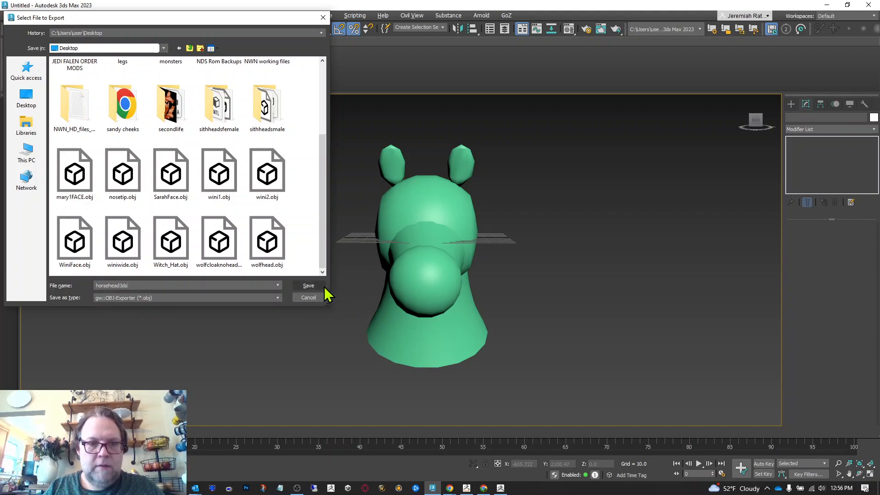
{"action": "left_click", "coordinate": [323, 286]}
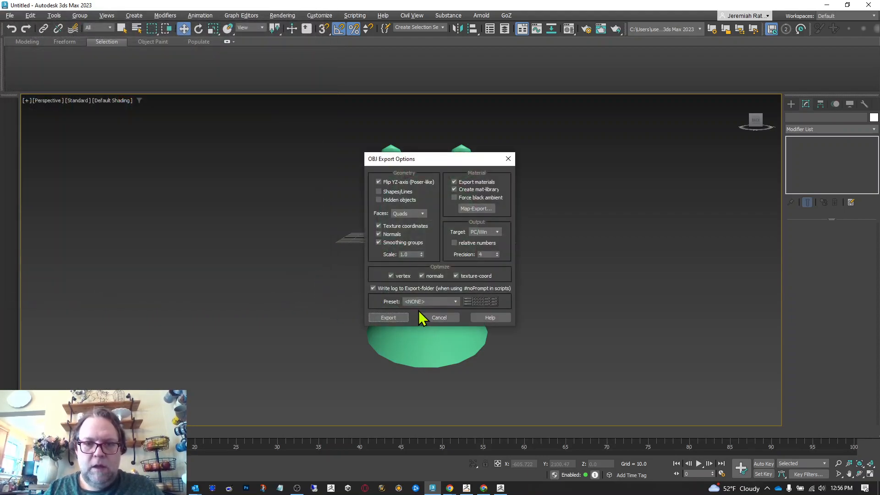
Apply the ZBrush preset to the OBJ export options and complete the export
{"action": "left_click", "coordinate": [419, 302]}
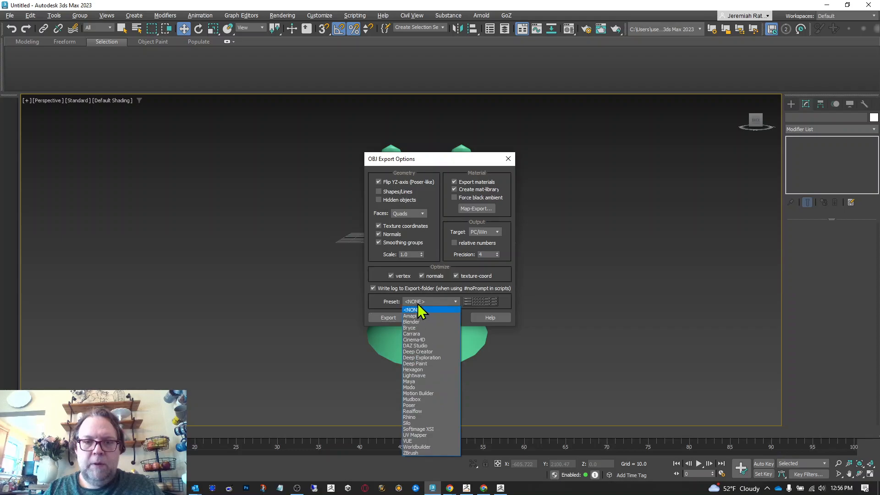
{"action": "left_click", "coordinate": [413, 453]}
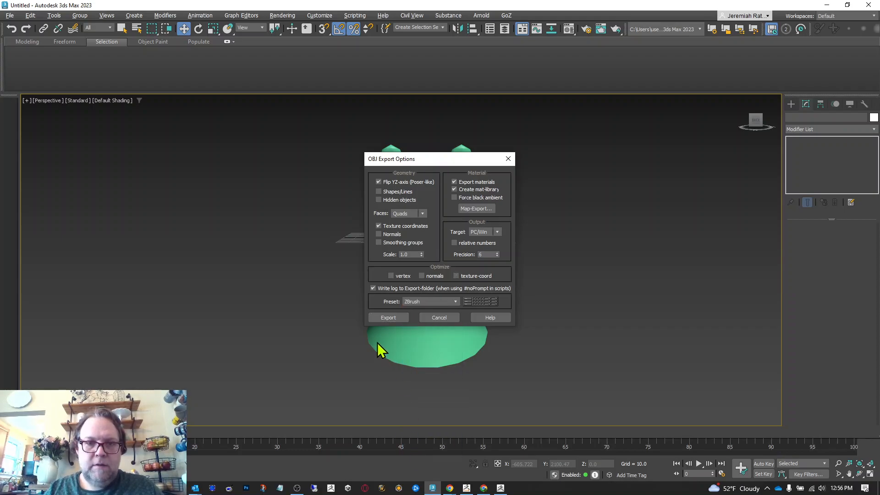
{"action": "left_click", "coordinate": [395, 318]}
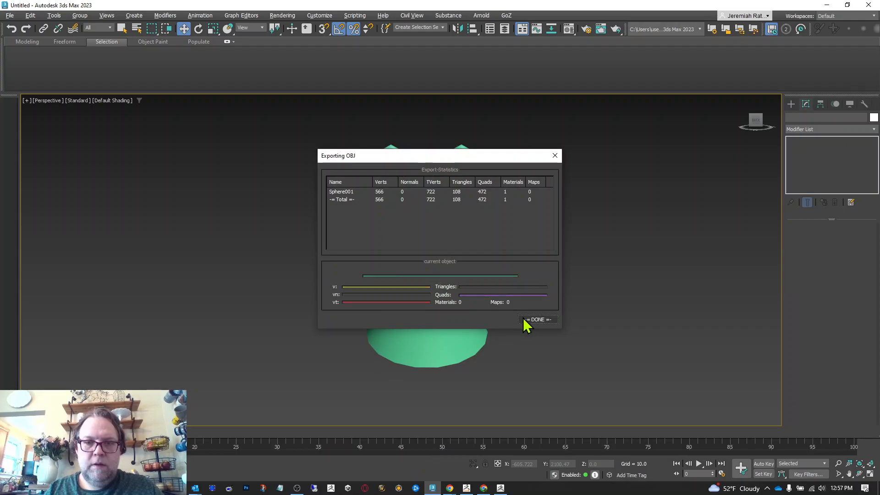
{"action": "left_click", "coordinate": [531, 319]}
{"action": "left_click_drag", "start_coordinate": [756, 122], "coordinate": [792, 125]}
{"action": "left_click", "coordinate": [757, 121]}
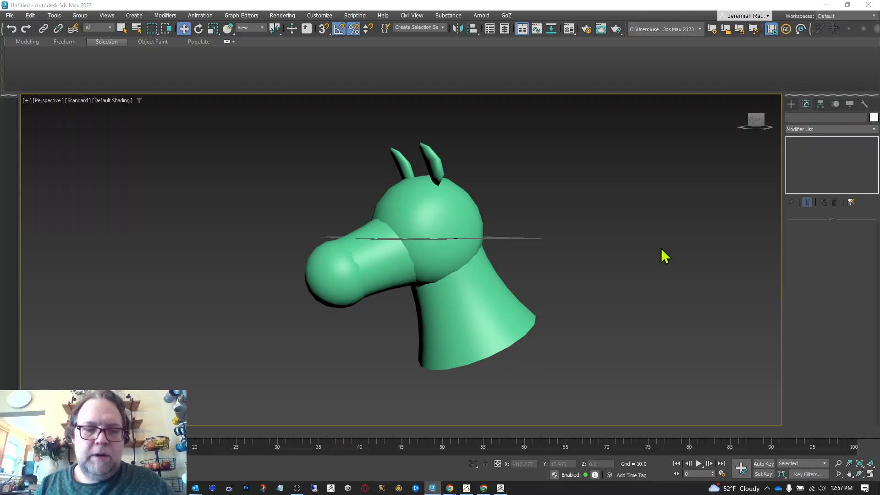
Switch to ZBrushCoreMini and save the unicorn head for 3D printing as 3DPrintHORSEHEAD.obj on the Desktop
{"action": "key", "text": "alt+Tab"}
{"action": "key", "text": "alt+Tab"}
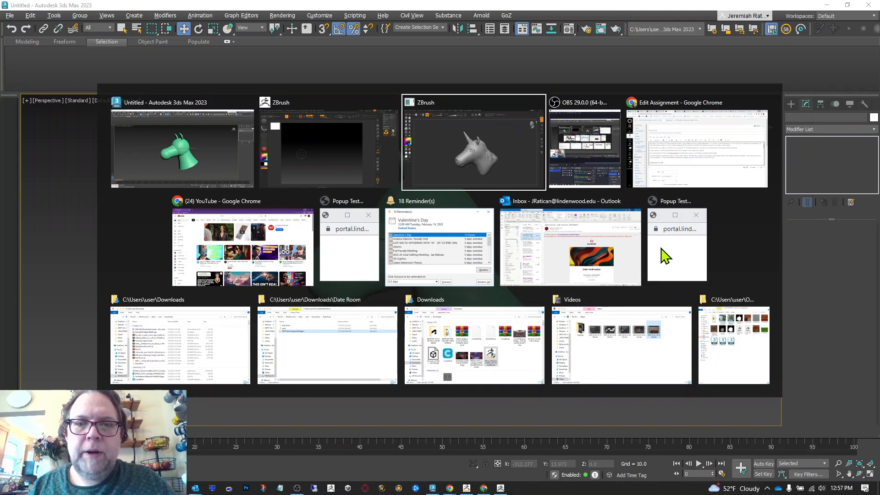
{"action": "left_click_drag", "start_coordinate": [801, 92], "coordinate": [853, 90]}
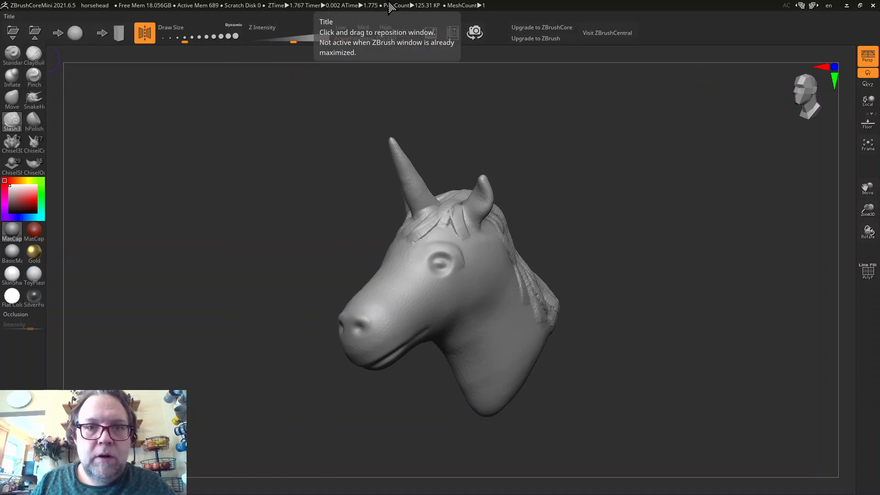
{"action": "left_click", "coordinate": [444, 33]}
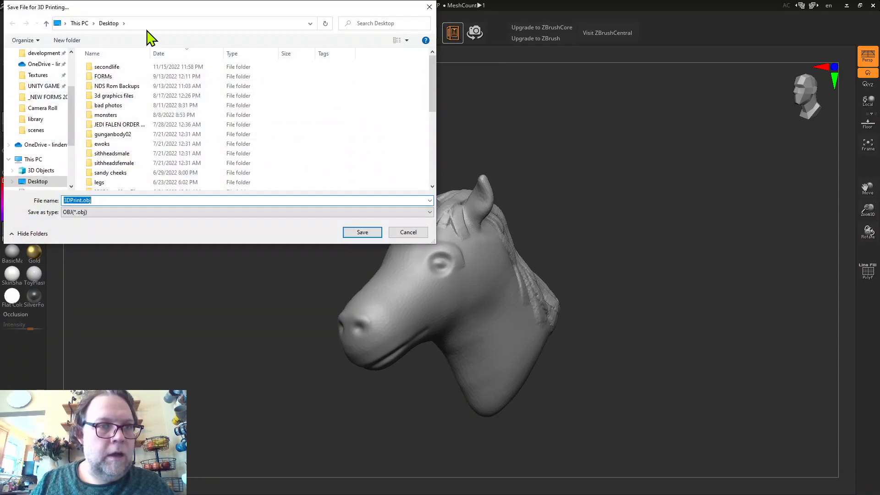
{"action": "left_click", "coordinate": [81, 200]}
{"action": "type", "text": "HORSEHEAD"}
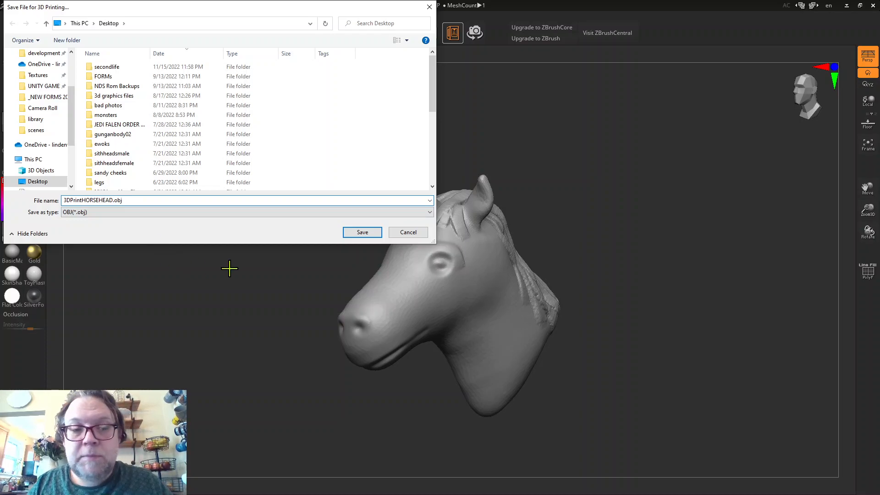
{"action": "left_click", "coordinate": [362, 232]}
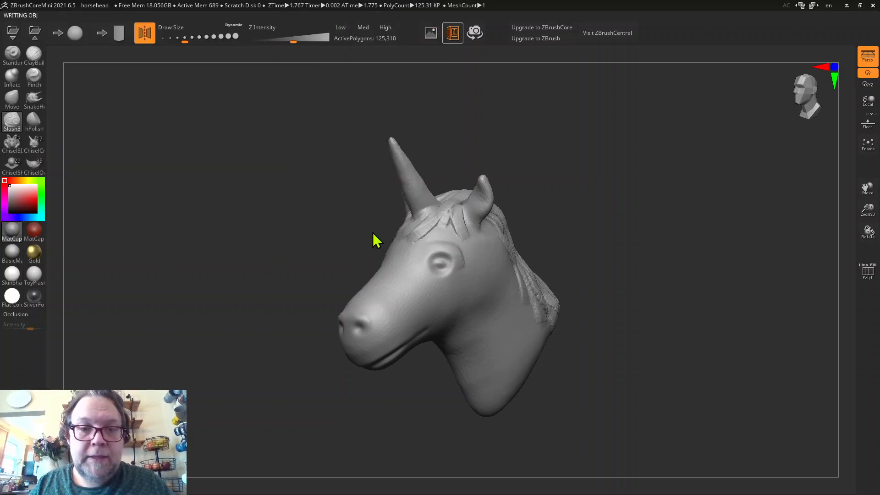
Close ZBrushCoreMini and switch to the full ZBrush 2023 window
{"action": "left_click", "coordinate": [872, 6]}
{"action": "left_click", "coordinate": [460, 279]}
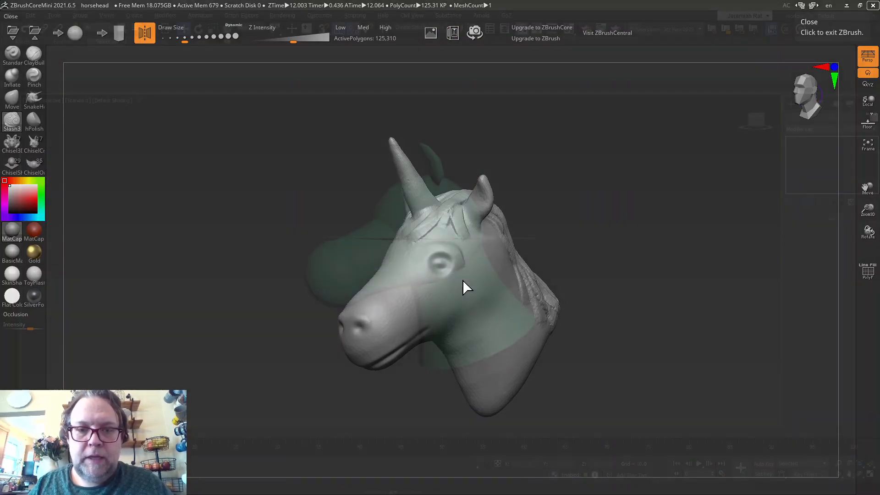
{"action": "key", "text": "alt+Tab"}
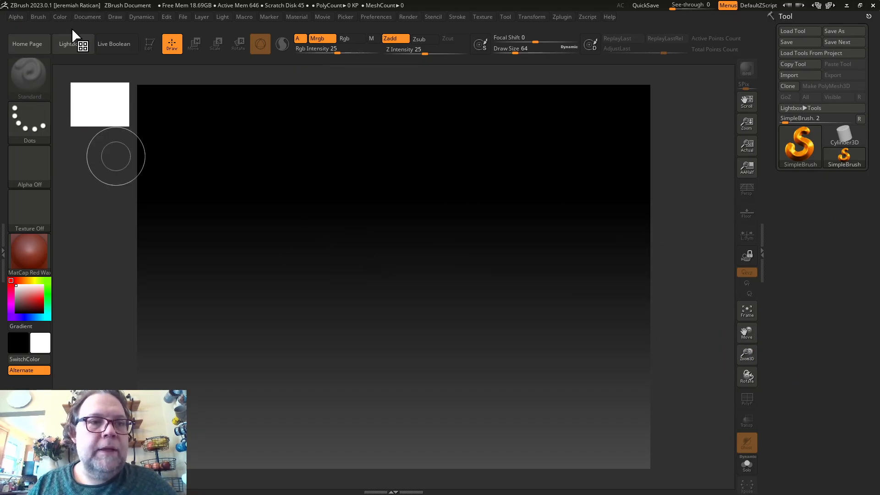
View the project library in LightBox and hide it again
{"action": "left_click", "coordinate": [73, 44]}
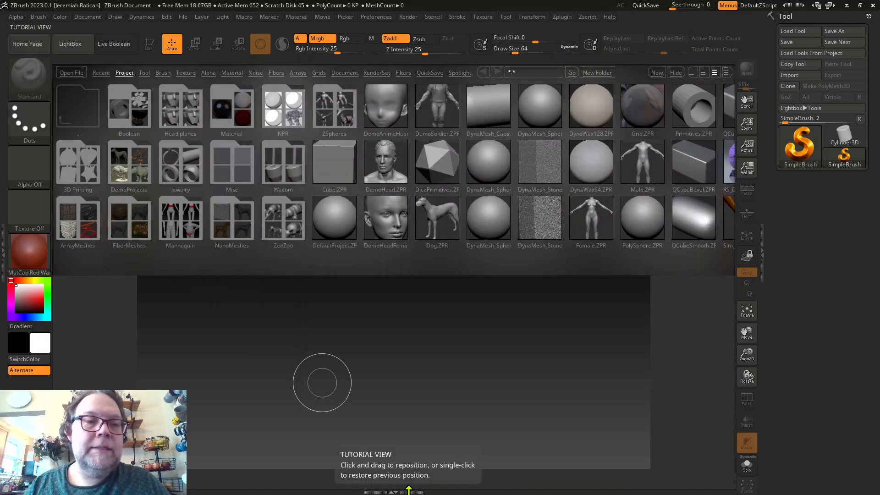
{"action": "left_click", "coordinate": [74, 44]}
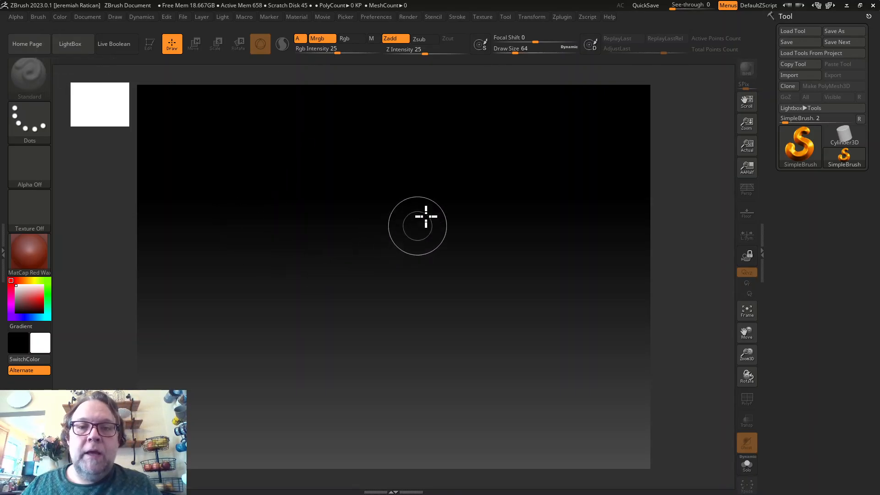
{"action": "left_click", "coordinate": [73, 52]}
{"action": "left_click", "coordinate": [74, 50]}
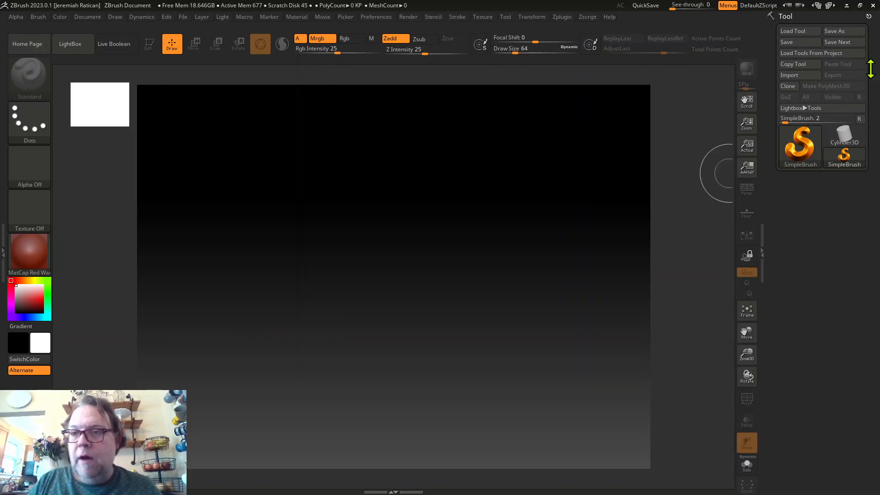
Import 3DPrintHORSEHEAD.obj from the Desktop into the PolyMesh3D tool
{"action": "left_click", "coordinate": [790, 75]}
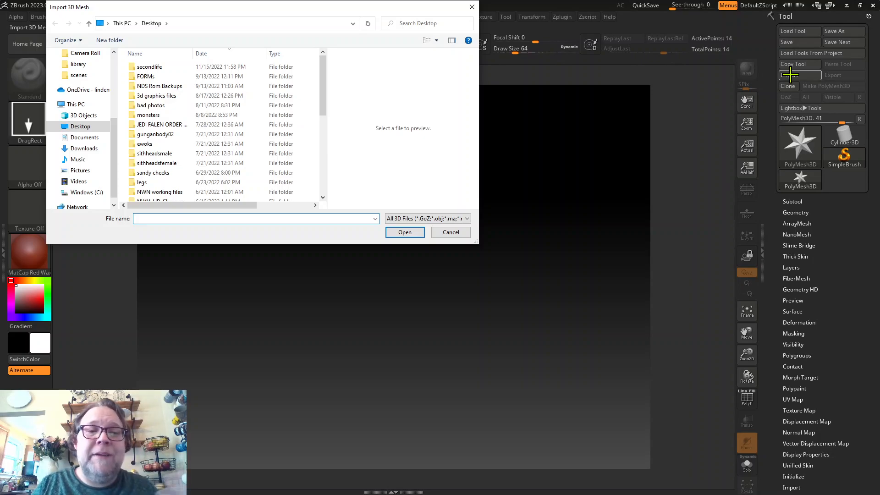
{"action": "left_click_drag", "start_coordinate": [324, 117], "coordinate": [326, 167]}
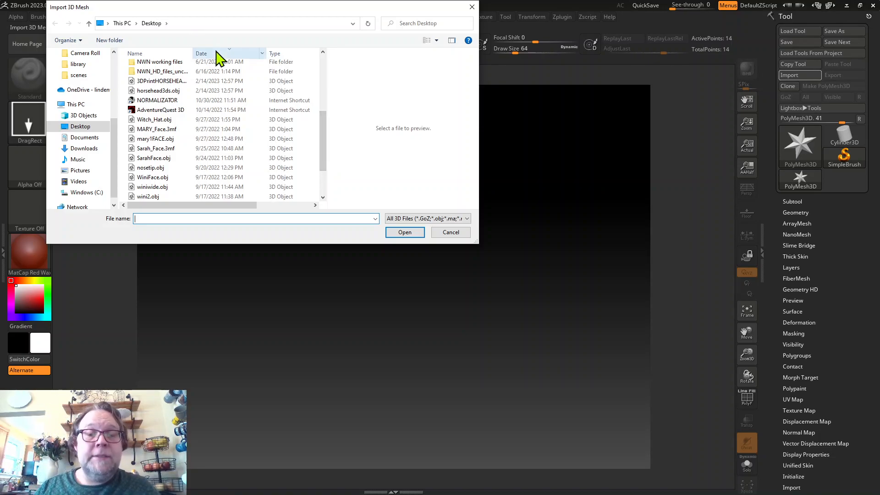
{"action": "mouse_move", "coordinate": [324, 161]}
{"action": "left_mouse_down"}
{"action": "mouse_move", "coordinate": [324, 185]}
{"action": "mouse_move", "coordinate": [321, 156]}
{"action": "left_mouse_up"}
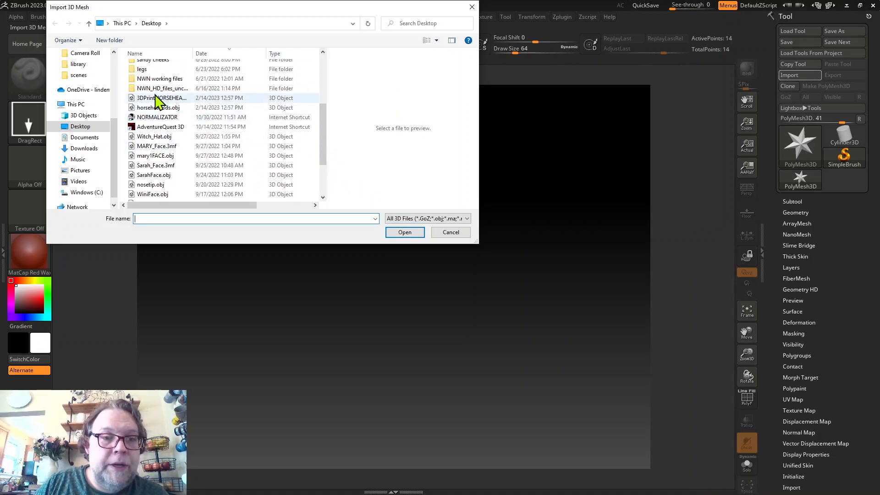
{"action": "left_click", "coordinate": [168, 109]}
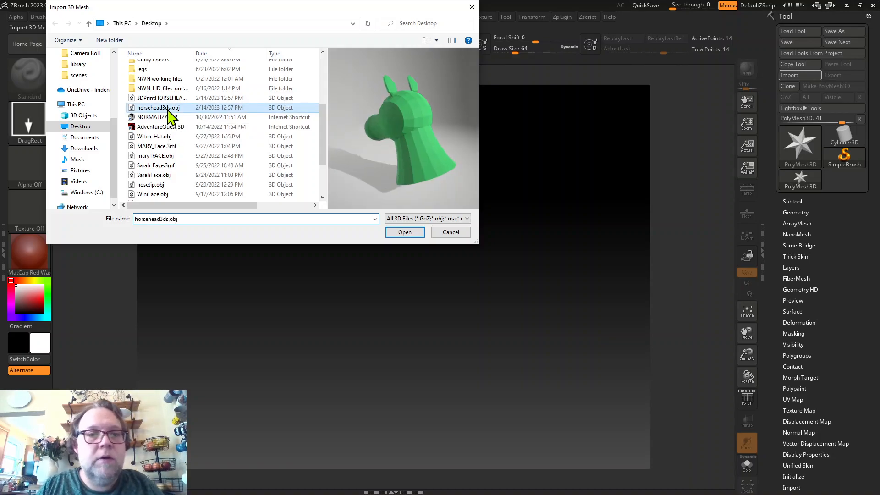
{"action": "left_click", "coordinate": [168, 99]}
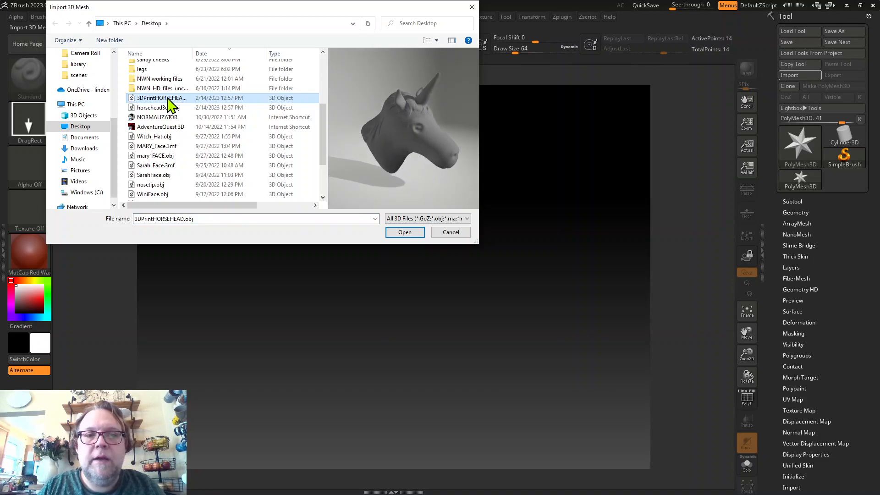
{"action": "left_click", "coordinate": [405, 233]}
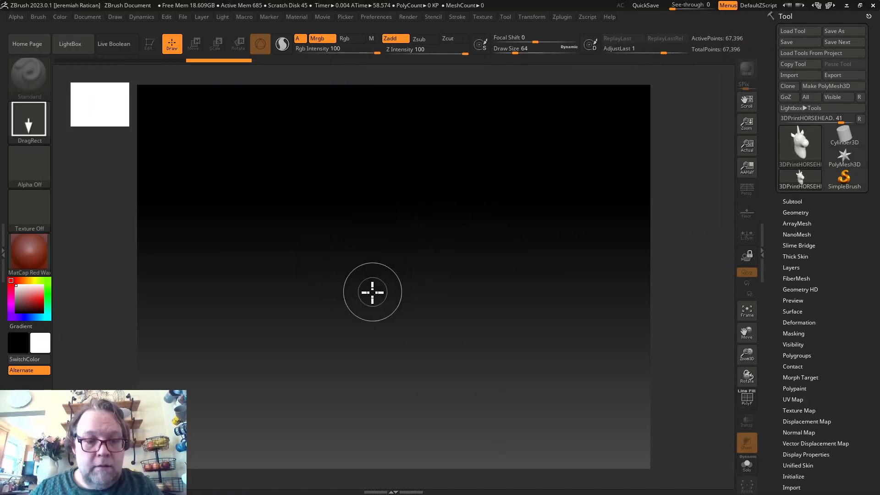
Place the imported unicorn head on the canvas, enable Edit mode and frame it in side view
{"action": "left_click_drag", "start_coordinate": [372, 293], "coordinate": [379, 432]}
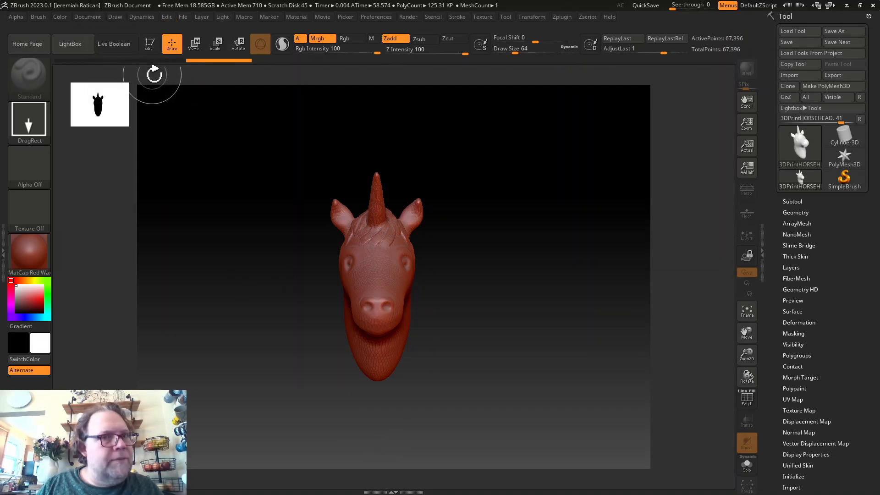
{"action": "left_click", "coordinate": [148, 46]}
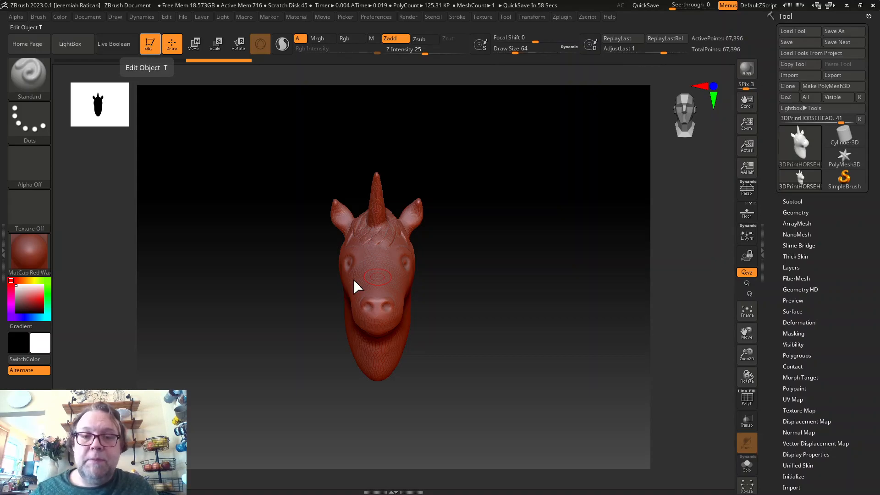
{"action": "left_click_drag", "start_coordinate": [500, 281], "coordinate": [530, 309]}
{"action": "left_click", "coordinate": [748, 314]}
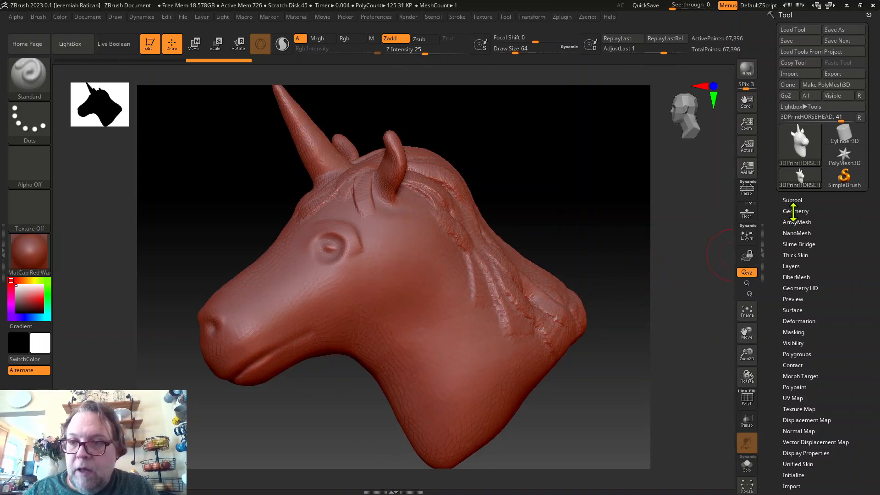
Divide the unicorn head's geometry twice, up to subdivision level 3, and inspect the smoothed mesh
{"action": "left_click", "coordinate": [793, 212]}
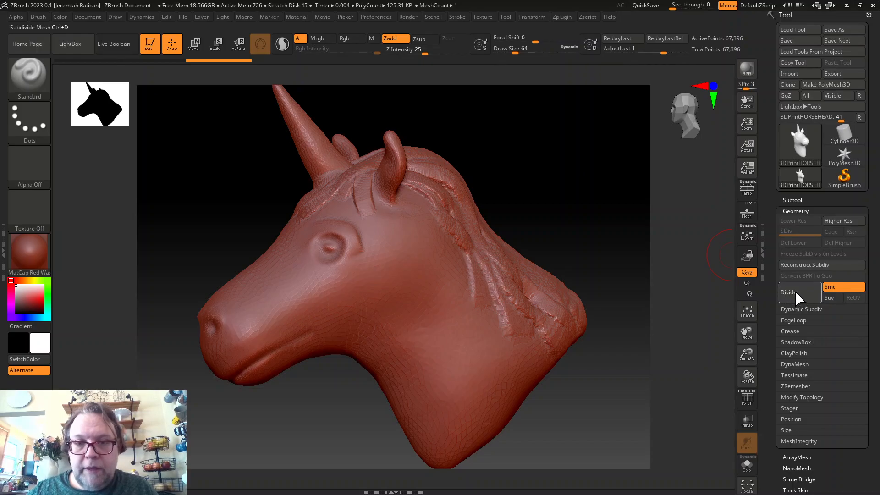
{"action": "left_click", "coordinate": [796, 297]}
{"action": "left_click", "coordinate": [796, 300]}
{"action": "left_click_drag", "start_coordinate": [515, 182], "coordinate": [321, 134]}
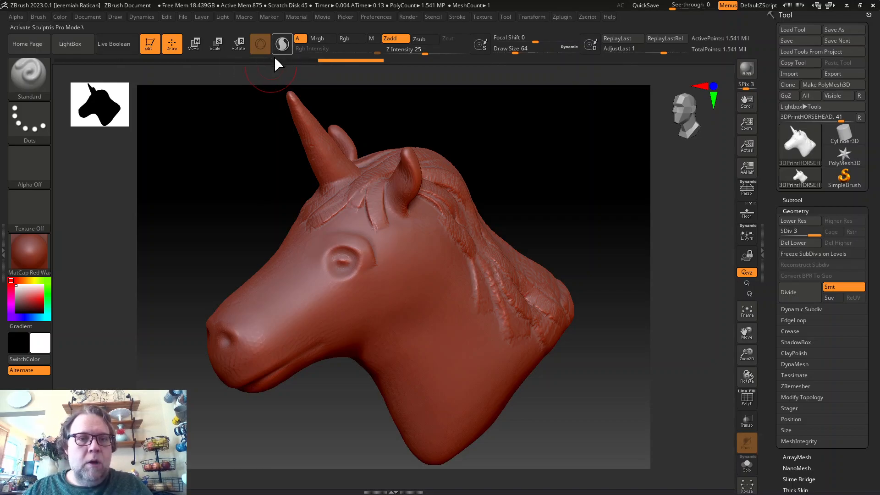
{"action": "left_click_drag", "start_coordinate": [263, 133], "coordinate": [231, 158]}
{"action": "mouse_move", "coordinate": [311, 137]}
{"action": "left_mouse_down", "text": "shift"}
{"action": "mouse_move", "coordinate": [289, 127]}
{"action": "mouse_move", "coordinate": [289, 105]}
{"action": "mouse_move", "coordinate": [327, 155]}
{"action": "left_mouse_up", "text": "shift"}
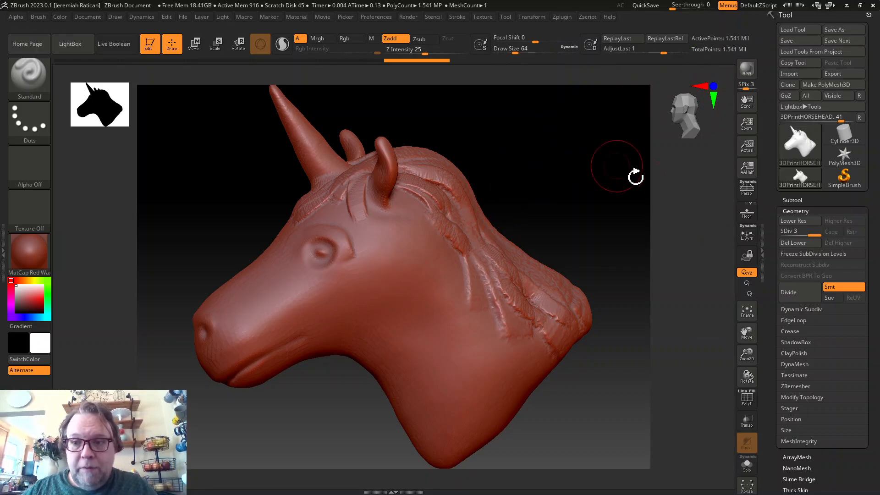
Lower the subdivision level to 1 and smooth the eye area on the coarse unicorn head
{"action": "left_click_drag", "start_coordinate": [786, 230], "coordinate": [779, 231]}
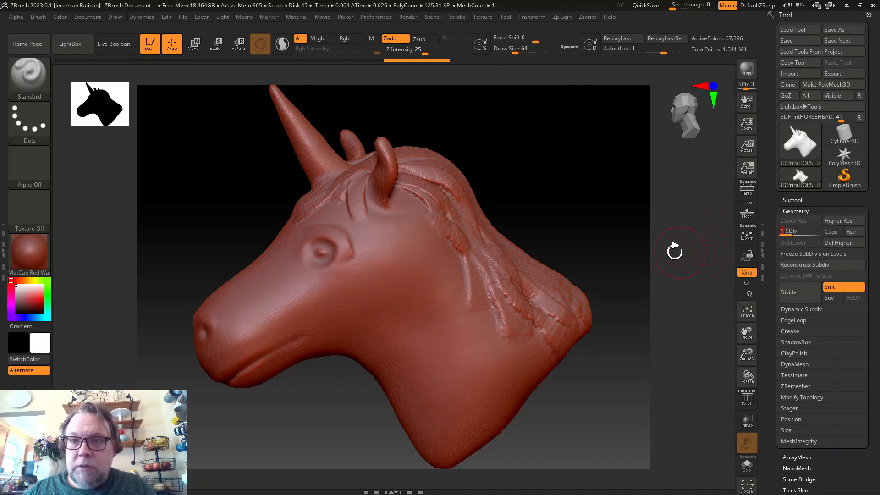
{"action": "mouse_move", "coordinate": [554, 177]}
{"action": "left_mouse_down"}
{"action": "mouse_move", "coordinate": [483, 174]}
{"action": "mouse_move", "coordinate": [525, 197]}
{"action": "mouse_move", "coordinate": [576, 183]}
{"action": "mouse_move", "coordinate": [554, 171]}
{"action": "mouse_move", "coordinate": [461, 189]}
{"action": "mouse_move", "coordinate": [456, 206]}
{"action": "left_mouse_up"}
{"action": "key", "text": "shift"}
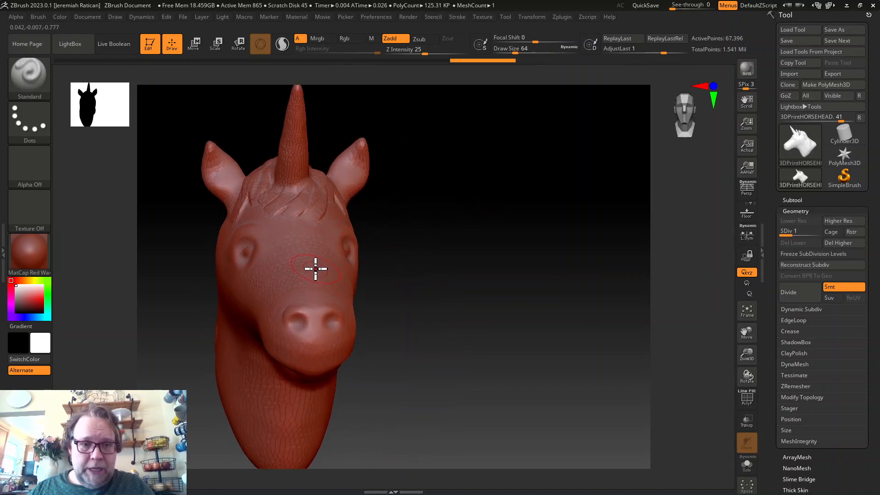
{"action": "left_click_drag", "start_coordinate": [424, 249], "coordinate": [418, 249]}
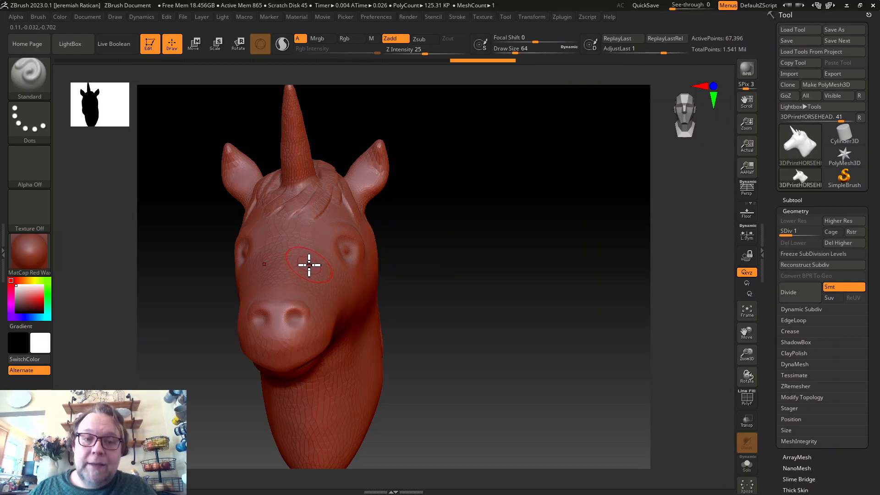
{"action": "key", "text": "shift"}
{"action": "mouse_move", "coordinate": [317, 264]}
{"action": "right_mouse_down"}
{"action": "mouse_move", "coordinate": [459, 240]}
{"action": "mouse_move", "coordinate": [436, 238]}
{"action": "right_mouse_up"}
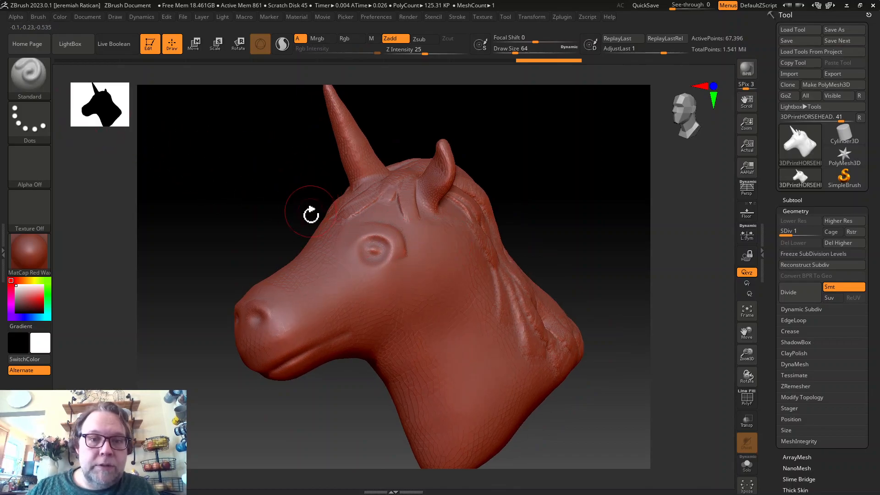
{"action": "right_click_drag", "start_coordinate": [342, 302], "coordinate": [214, 222]}
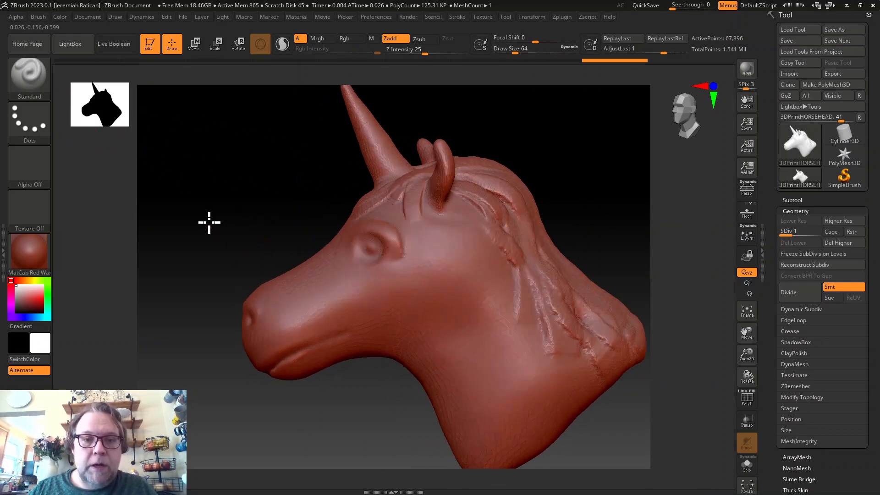
{"action": "mouse_move", "coordinate": [276, 254]}
{"action": "right_mouse_down"}
{"action": "mouse_move", "coordinate": [249, 225]}
{"action": "mouse_move", "coordinate": [252, 235]}
{"action": "right_mouse_up"}
{"action": "mouse_move", "coordinate": [278, 301]}
{"action": "right_mouse_down"}
{"action": "mouse_move", "coordinate": [505, 293]}
{"action": "mouse_move", "coordinate": [370, 339]}
{"action": "right_mouse_up"}
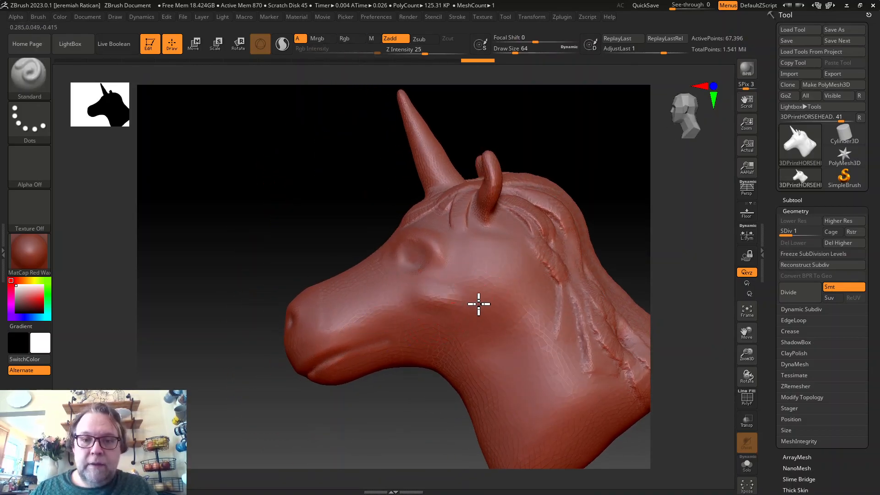
{"action": "right_click_drag", "start_coordinate": [252, 257], "coordinate": [467, 335]}
Raise the unicorn head to subdivision level 2 and select the Move brush
{"action": "key", "text": "ctrl+d"}
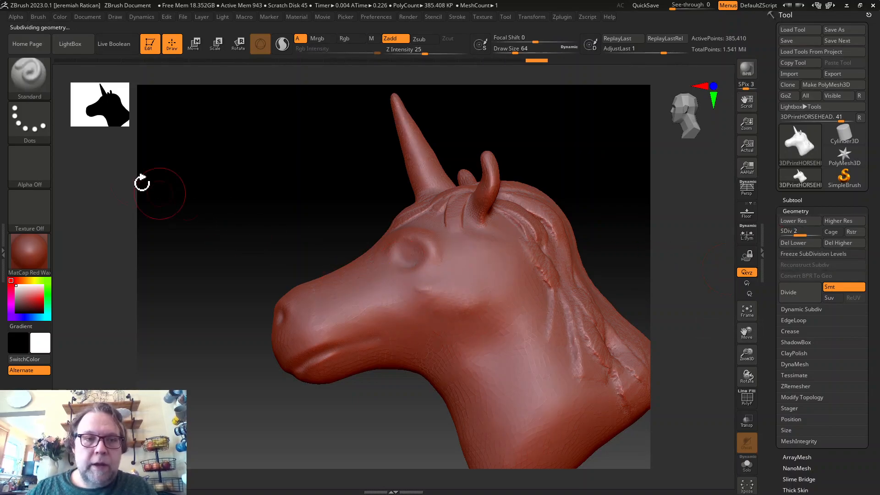
{"action": "left_click", "coordinate": [37, 87]}
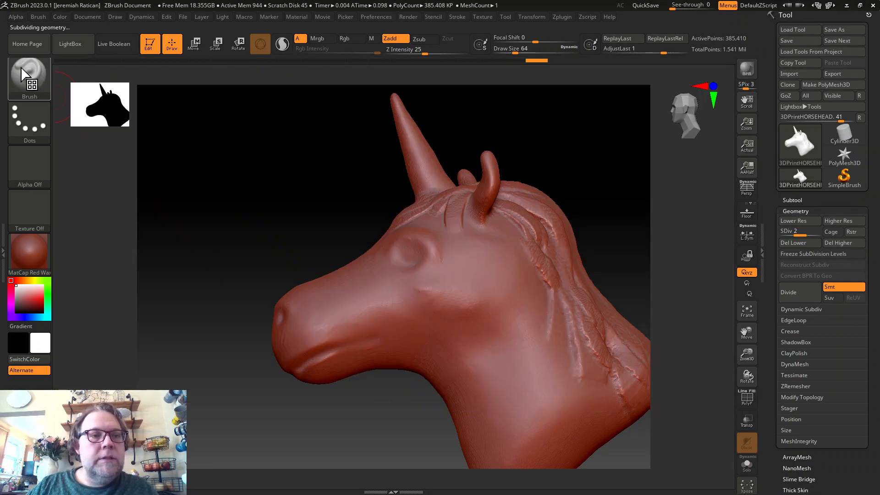
{"action": "left_click", "coordinate": [29, 79]}
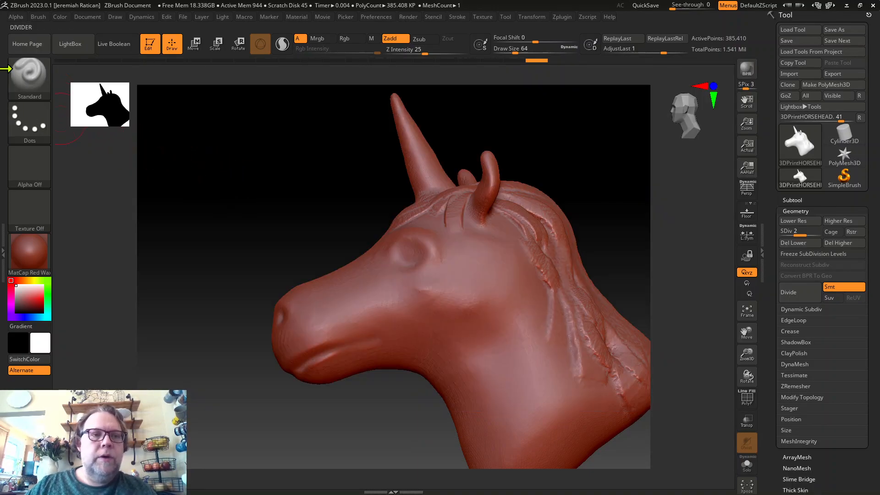
{"action": "left_click", "coordinate": [21, 73]}
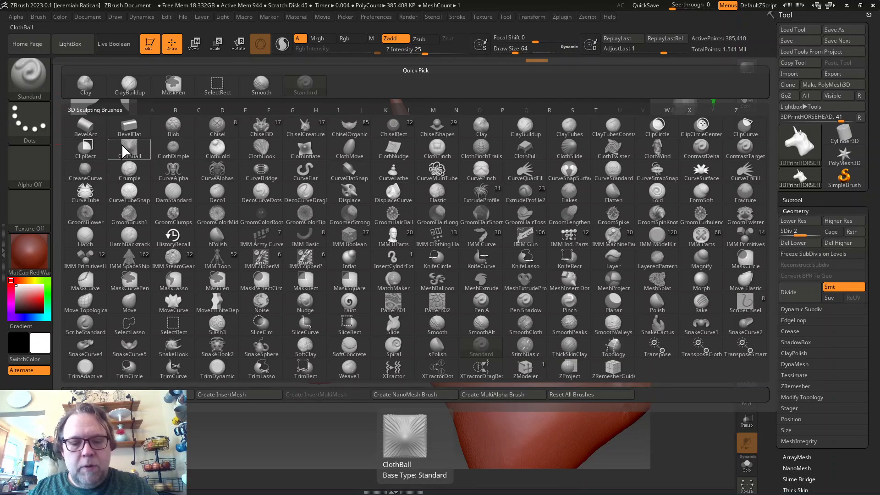
{"action": "key", "text": "m"}
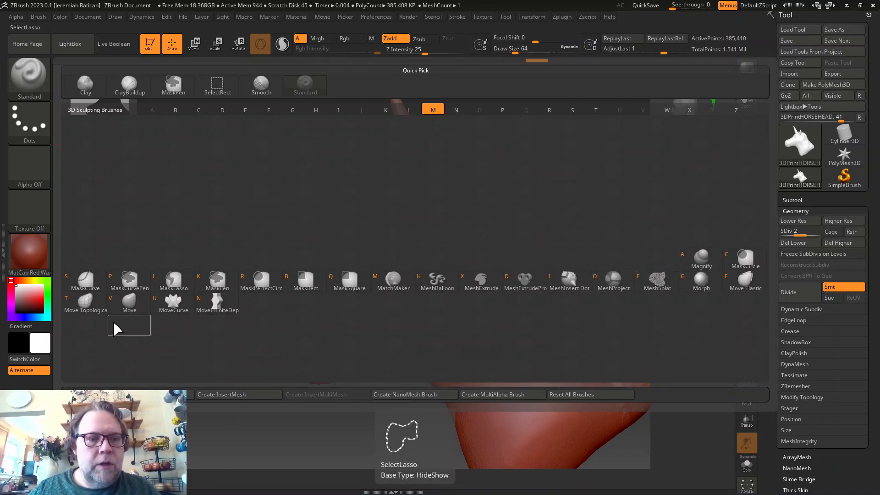
{"action": "left_click", "coordinate": [129, 302]}
Set the draw size to about 154 and reshape the unicorn's throat and front of the neck with the Move brush
{"action": "left_click_drag", "start_coordinate": [238, 253], "coordinate": [389, 279]}
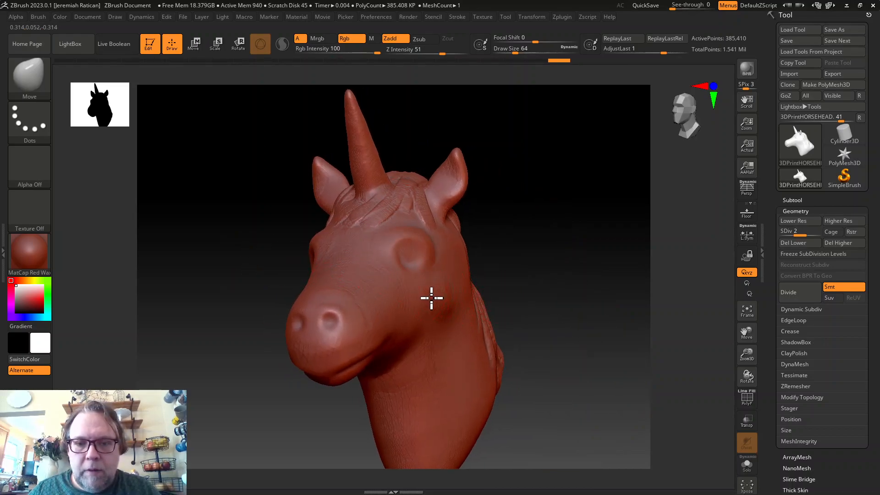
{"action": "key", "text": "shift"}
{"action": "mouse_move", "coordinate": [604, 243]}
{"action": "left_mouse_down"}
{"action": "mouse_move", "coordinate": [534, 228]}
{"action": "mouse_move", "coordinate": [560, 228]}
{"action": "mouse_move", "coordinate": [429, 313]}
{"action": "left_mouse_up"}
{"action": "key", "text": "shift"}
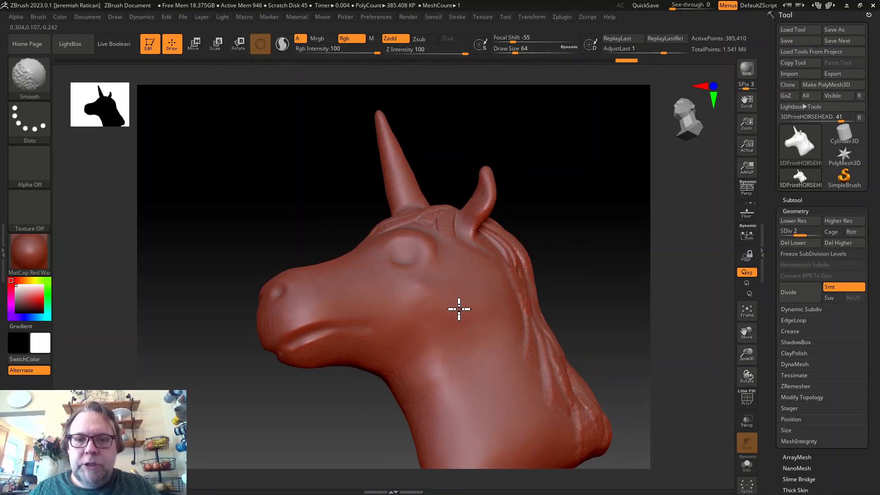
{"action": "mouse_move", "coordinate": [615, 211]}
{"action": "left_mouse_down"}
{"action": "mouse_move", "coordinate": [558, 233]}
{"action": "mouse_move", "coordinate": [615, 210]}
{"action": "mouse_move", "coordinate": [593, 207]}
{"action": "left_mouse_up"}
{"action": "left_click", "coordinate": [526, 50]}
{"action": "mouse_move", "coordinate": [559, 152]}
{"action": "left_mouse_down"}
{"action": "mouse_move", "coordinate": [593, 163]}
{"action": "mouse_move", "coordinate": [542, 298]}
{"action": "mouse_move", "coordinate": [511, 314]}
{"action": "left_mouse_up"}
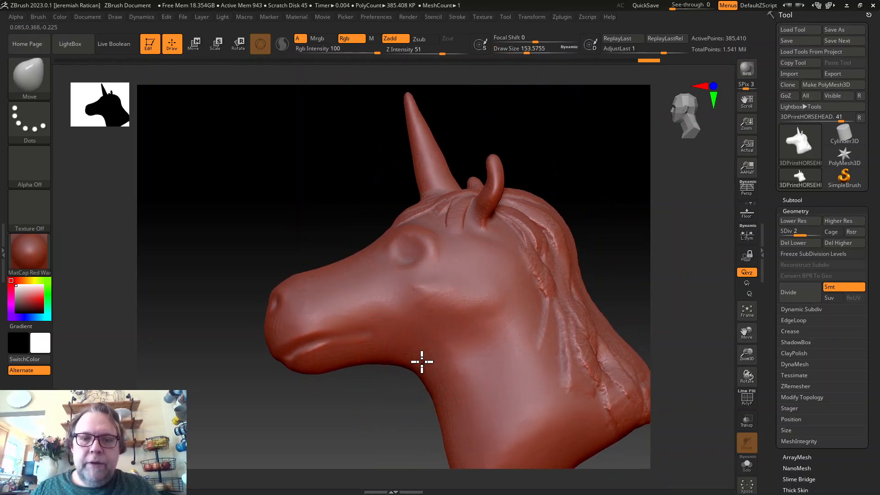
{"action": "left_click_drag", "start_coordinate": [419, 363], "coordinate": [431, 358]}
{"action": "left_click_drag", "start_coordinate": [441, 398], "coordinate": [450, 411]}
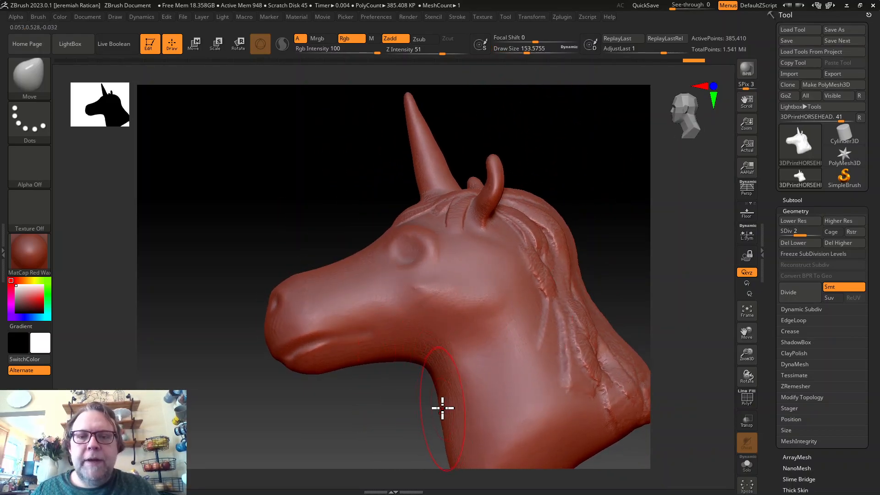
{"action": "mouse_move", "coordinate": [607, 211]}
{"action": "left_mouse_down"}
{"action": "mouse_move", "coordinate": [614, 247]}
{"action": "mouse_move", "coordinate": [640, 242]}
{"action": "mouse_move", "coordinate": [617, 243]}
{"action": "left_mouse_up"}
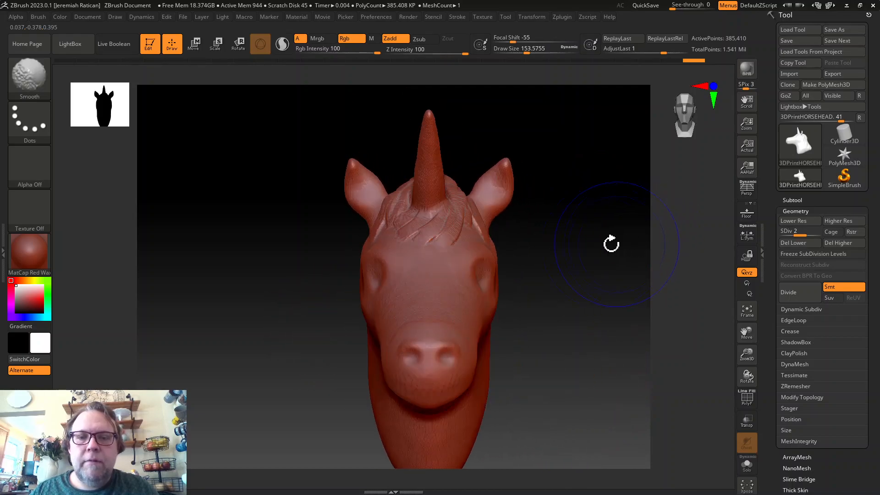
{"action": "mouse_move", "coordinate": [577, 263]}
{"action": "left_mouse_down"}
{"action": "mouse_move", "coordinate": [489, 259]}
{"action": "mouse_move", "coordinate": [535, 275]}
{"action": "mouse_move", "coordinate": [568, 266]}
{"action": "mouse_move", "coordinate": [546, 267]}
{"action": "left_mouse_up"}
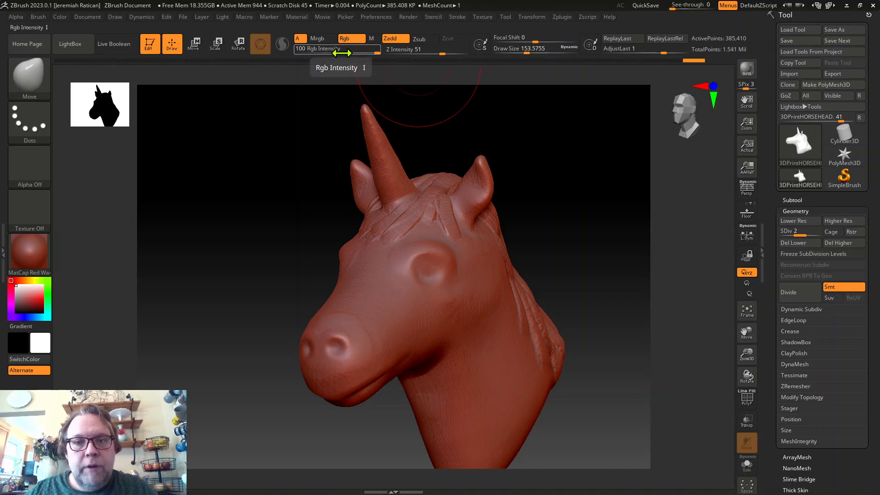
Set the Move brush's draw size to about 94 and its focal shift to -28
{"action": "left_click_drag", "start_coordinate": [527, 51], "coordinate": [519, 50]}
{"action": "left_click", "coordinate": [519, 51]}
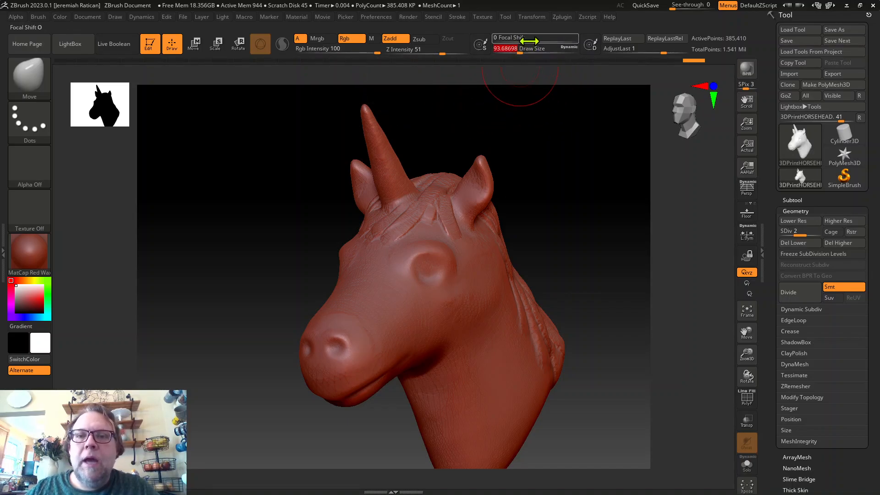
{"action": "left_click_drag", "start_coordinate": [532, 38], "coordinate": [522, 40]}
Select the ClayBuildup brush, test it with a stroke from the muzzle to the cheek, and undo the stroke
{"action": "left_click", "coordinate": [29, 76]}
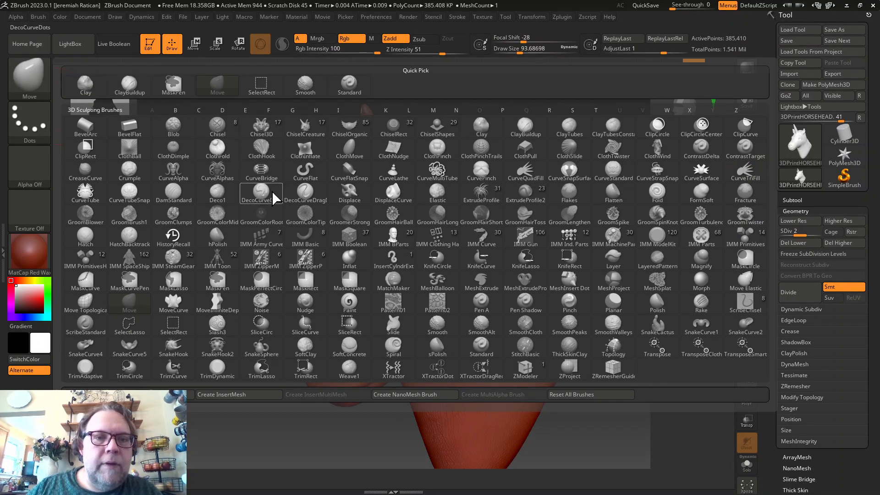
{"action": "left_click", "coordinate": [129, 87]}
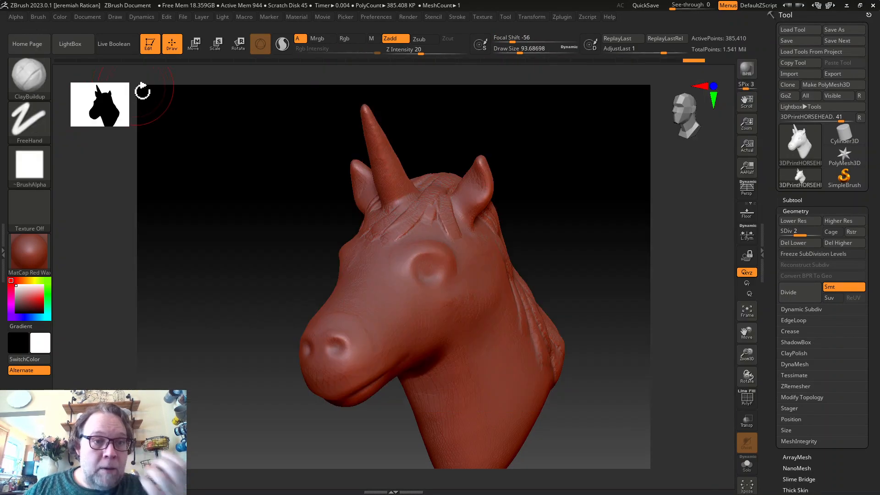
{"action": "mouse_move", "coordinate": [362, 312]}
{"action": "left_mouse_down"}
{"action": "mouse_move", "coordinate": [477, 300]}
{"action": "mouse_move", "coordinate": [479, 287]}
{"action": "left_mouse_up"}
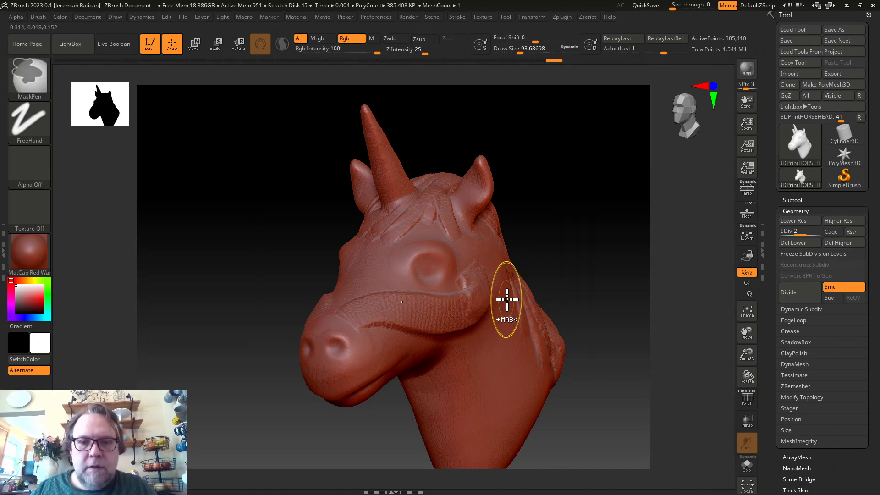
{"action": "key", "text": "ctrl+z"}
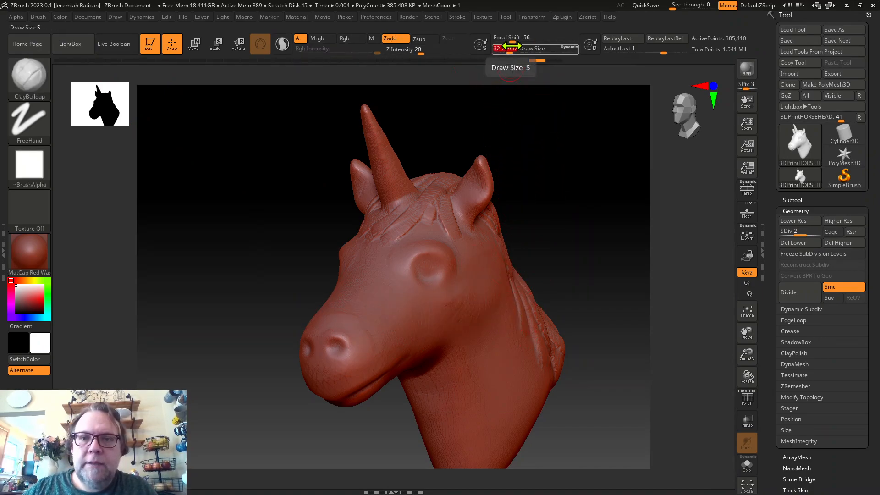
Try ClayBuildup strokes on the cheek at draw size about 87 with focal shifts of -100 and 100
{"action": "left_click_drag", "start_coordinate": [516, 48], "coordinate": [495, 43]}
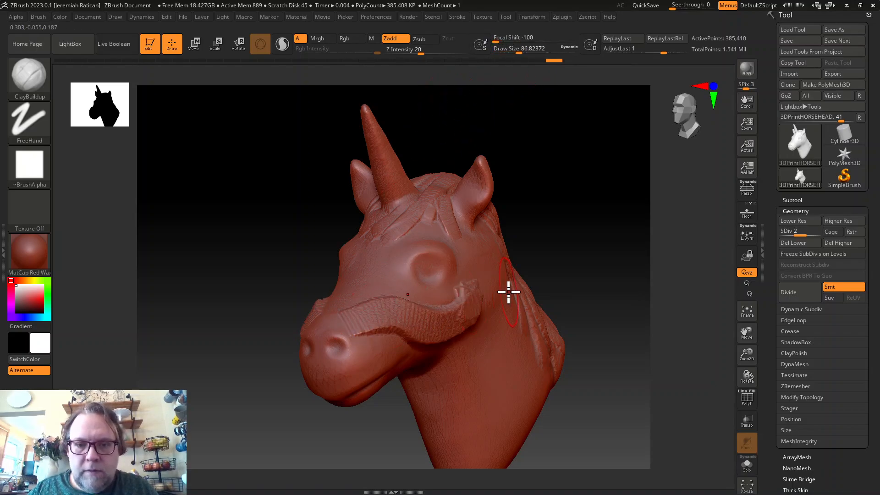
{"action": "left_click_drag", "start_coordinate": [519, 41], "coordinate": [591, 42]}
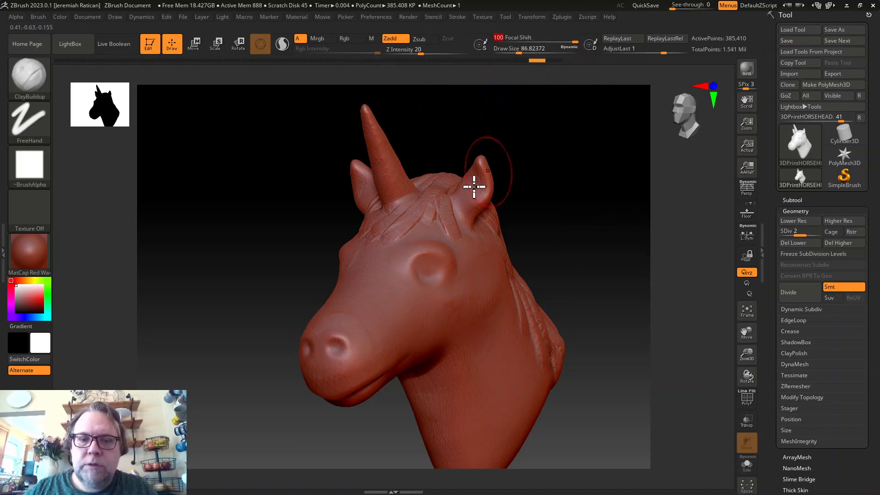
{"action": "left_click_drag", "start_coordinate": [438, 334], "coordinate": [427, 317]}
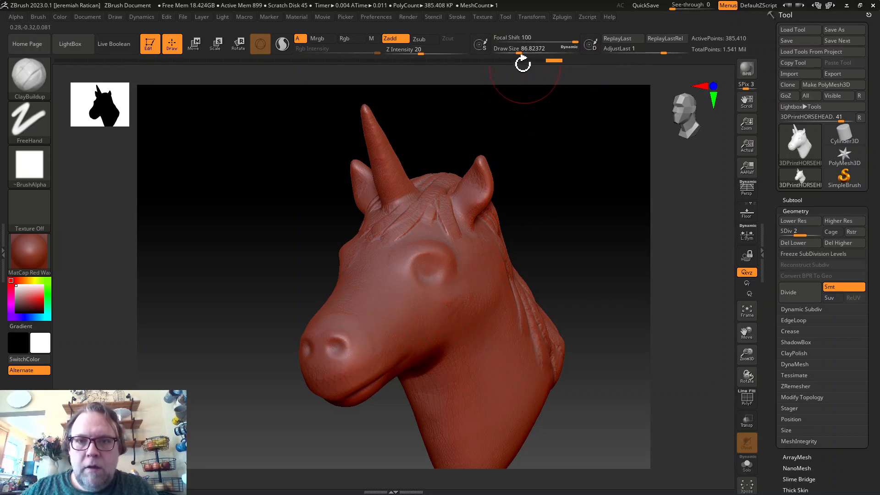
Set the ClayBuildup brush to draw size 112, Z intensity 47 and focal shift 24
{"action": "left_click_drag", "start_coordinate": [517, 51], "coordinate": [522, 51]}
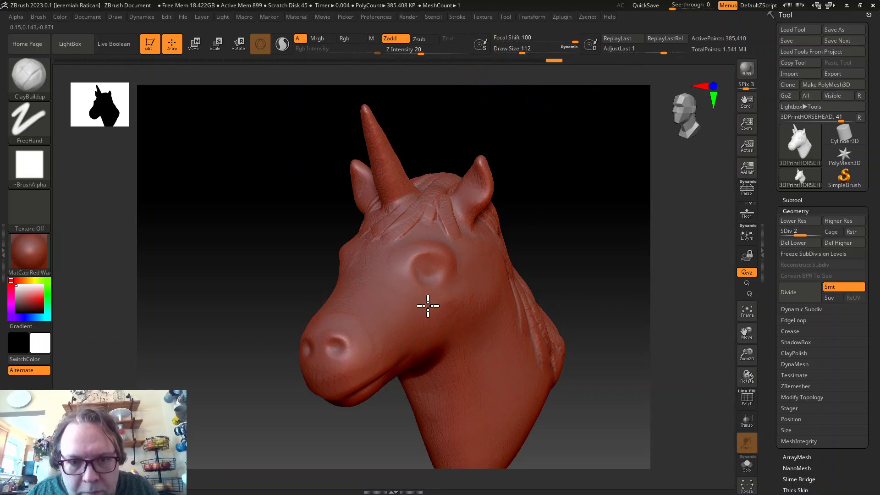
{"action": "key", "text": "ctrl+z"}
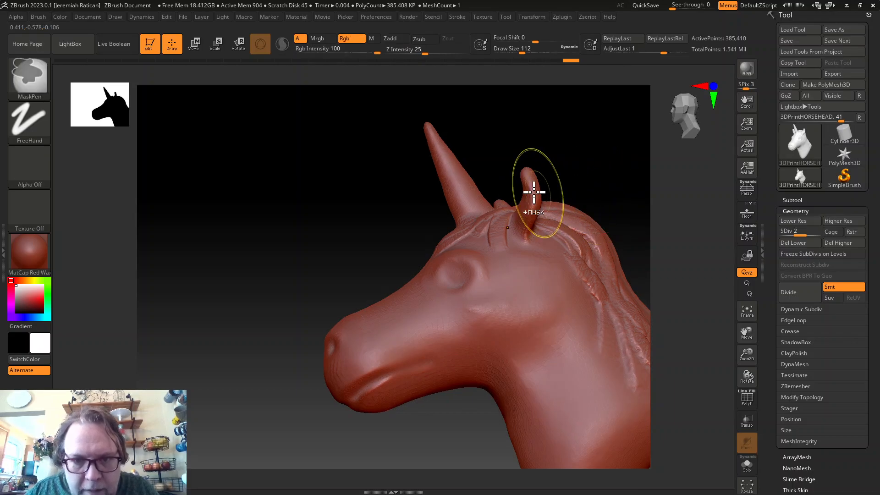
{"action": "left_click", "coordinate": [439, 50]}
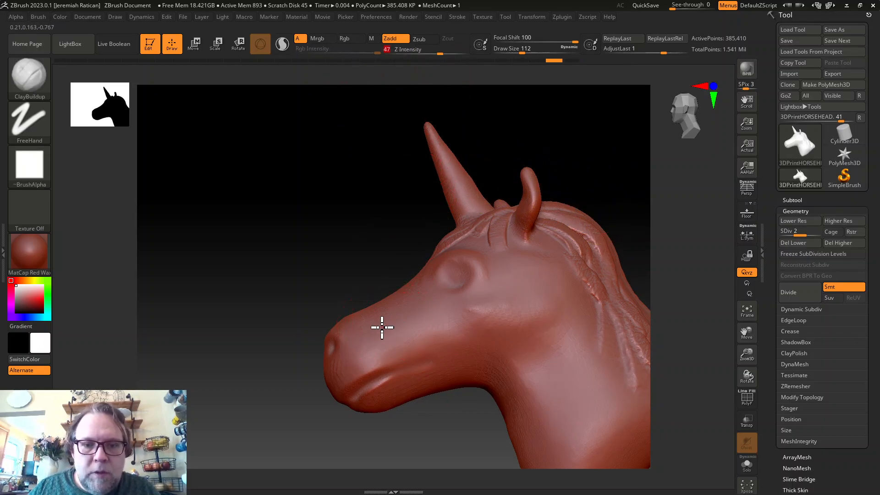
{"action": "left_click_drag", "start_coordinate": [315, 284], "coordinate": [324, 300]}
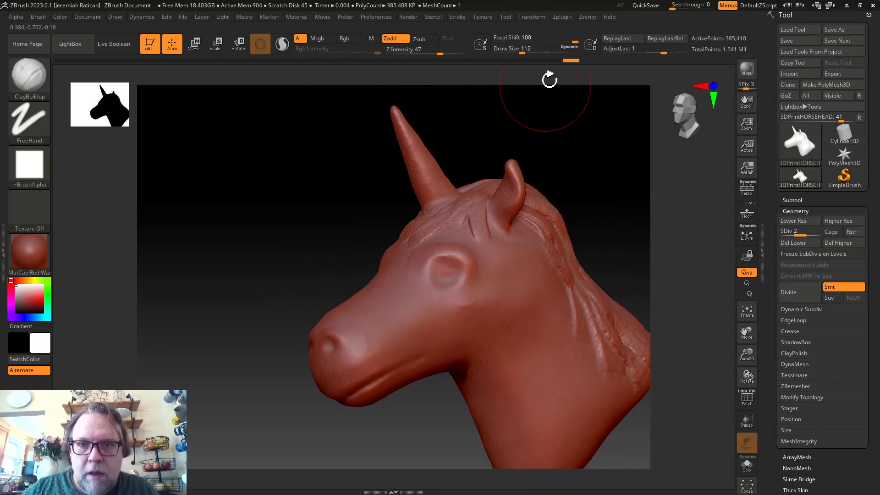
{"action": "left_click_drag", "start_coordinate": [563, 38], "coordinate": [545, 38]}
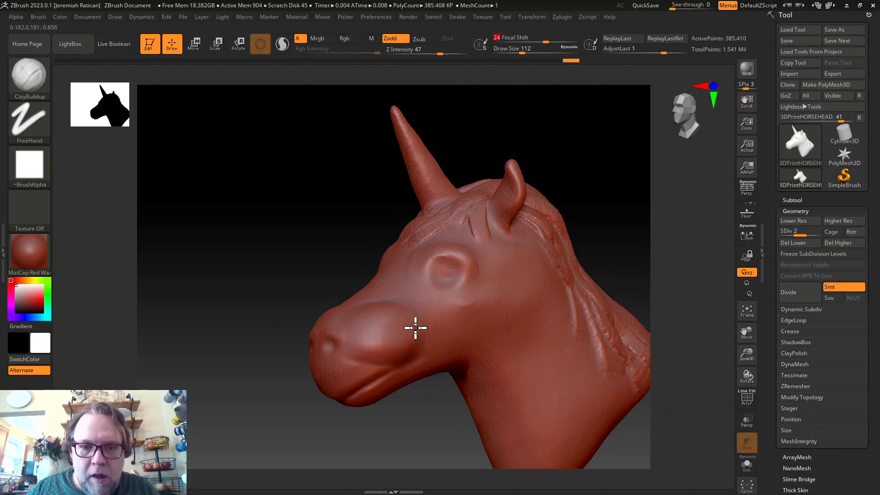
Try building up the unicorn's cheek below the eye with a ClayBuildup stroke and smoothing it
{"action": "left_click_drag", "start_coordinate": [310, 267], "coordinate": [509, 279]}
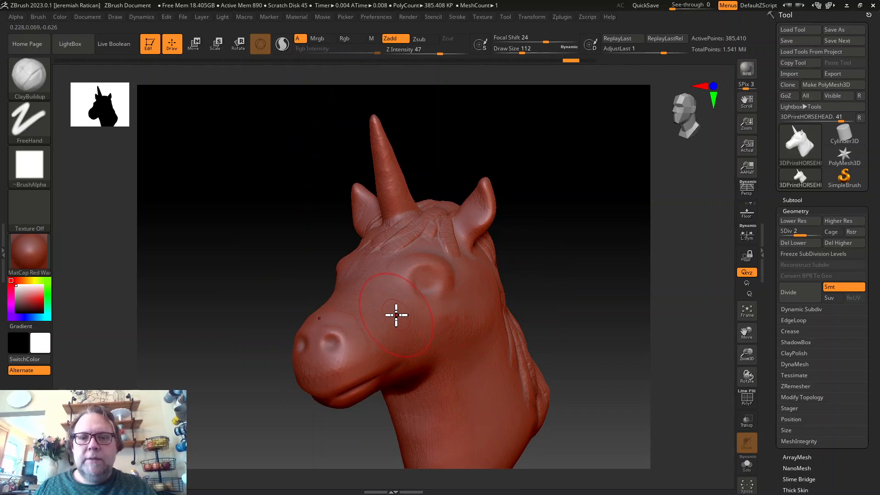
{"action": "left_click_drag", "start_coordinate": [395, 315], "coordinate": [467, 280]}
{"action": "mouse_move", "coordinate": [582, 254]}
{"action": "left_mouse_down"}
{"action": "mouse_move", "coordinate": [600, 249]}
{"action": "mouse_move", "coordinate": [559, 235]}
{"action": "mouse_move", "coordinate": [617, 252]}
{"action": "left_mouse_up"}
{"action": "key", "text": "ctrl"}
{"action": "mouse_move", "coordinate": [538, 272]}
{"action": "left_mouse_down"}
{"action": "mouse_move", "coordinate": [563, 270]}
{"action": "mouse_move", "coordinate": [536, 273]}
{"action": "left_mouse_up"}
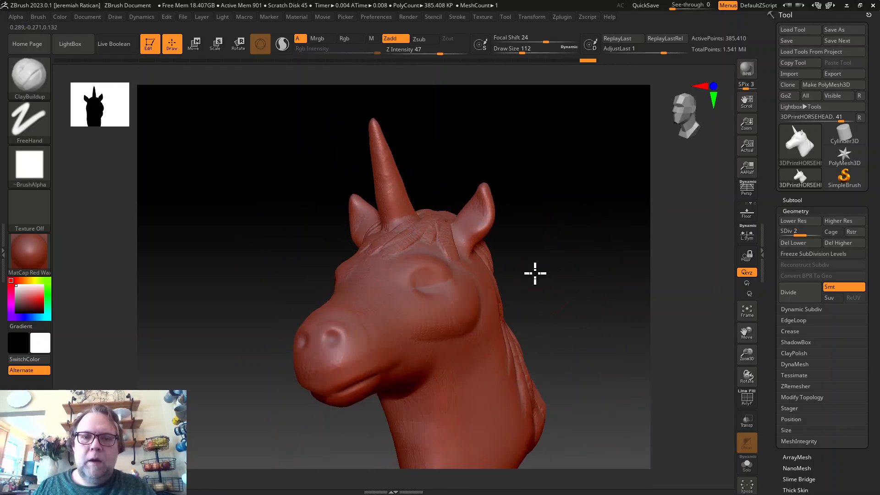
{"action": "left_click_drag", "start_coordinate": [440, 292], "coordinate": [439, 300], "text": "shift"}
{"action": "mouse_move", "coordinate": [571, 261]}
{"action": "left_mouse_down"}
{"action": "mouse_move", "coordinate": [605, 265]}
{"action": "mouse_move", "coordinate": [620, 249]}
{"action": "mouse_move", "coordinate": [530, 274]}
{"action": "mouse_move", "coordinate": [522, 251]}
{"action": "left_mouse_up"}
{"action": "key", "text": "ctrl"}
Set the ClayBuildup Z intensity to 15 and lightly build up the side of the unicorn's face
{"action": "left_click_drag", "start_coordinate": [421, 49], "coordinate": [414, 49]}
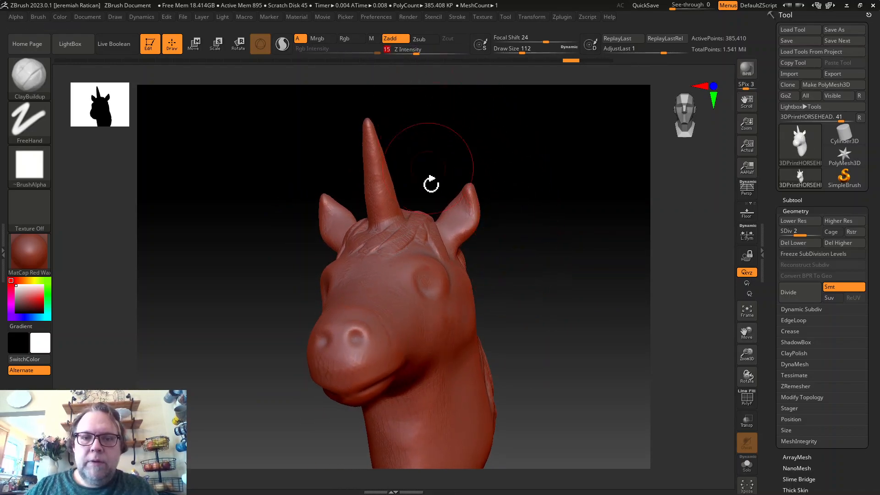
{"action": "mouse_move", "coordinate": [459, 307]}
{"action": "right_mouse_down"}
{"action": "mouse_move", "coordinate": [540, 290]}
{"action": "mouse_move", "coordinate": [507, 311]}
{"action": "mouse_move", "coordinate": [469, 302]}
{"action": "mouse_move", "coordinate": [501, 283]}
{"action": "right_mouse_up"}
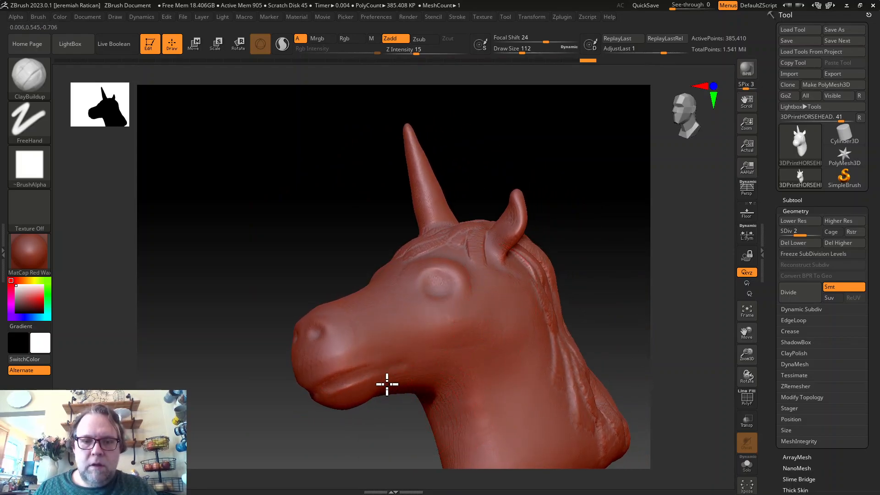
{"action": "mouse_move", "coordinate": [564, 291]}
{"action": "right_mouse_down"}
{"action": "mouse_move", "coordinate": [578, 239]}
{"action": "mouse_move", "coordinate": [631, 257]}
{"action": "mouse_move", "coordinate": [510, 261]}
{"action": "mouse_move", "coordinate": [531, 272]}
{"action": "mouse_move", "coordinate": [580, 255]}
{"action": "mouse_move", "coordinate": [559, 270]}
{"action": "mouse_move", "coordinate": [430, 289]}
{"action": "right_mouse_up"}
{"action": "mouse_move", "coordinate": [262, 256]}
{"action": "right_mouse_down"}
{"action": "mouse_move", "coordinate": [289, 251]}
{"action": "mouse_move", "coordinate": [274, 255]}
{"action": "right_mouse_up"}
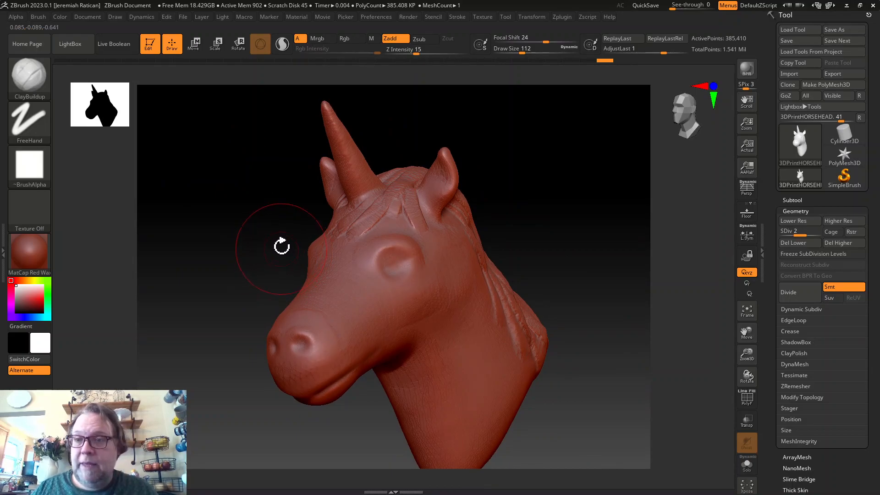
{"action": "mouse_move", "coordinate": [568, 229]}
{"action": "right_mouse_down"}
{"action": "mouse_move", "coordinate": [550, 232]}
{"action": "mouse_move", "coordinate": [597, 232]}
{"action": "mouse_move", "coordinate": [548, 227]}
{"action": "mouse_move", "coordinate": [553, 237]}
{"action": "right_mouse_up"}
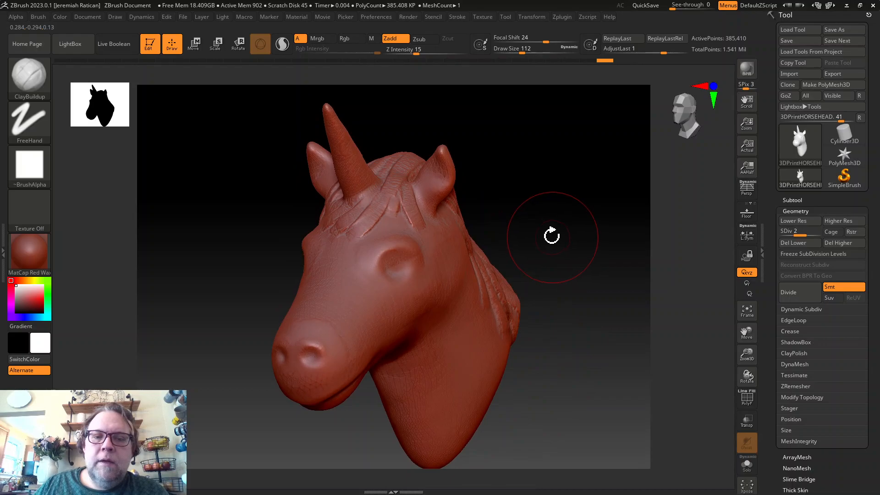
{"action": "key", "text": "shift"}
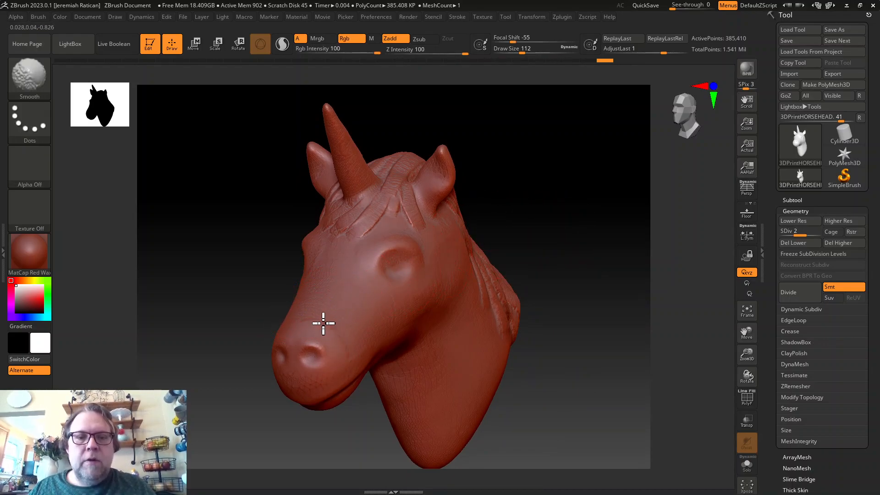
{"action": "mouse_move", "coordinate": [526, 241]}
{"action": "right_mouse_down"}
{"action": "mouse_move", "coordinate": [481, 246]}
{"action": "mouse_move", "coordinate": [518, 253]}
{"action": "mouse_move", "coordinate": [507, 252]}
{"action": "right_mouse_up"}
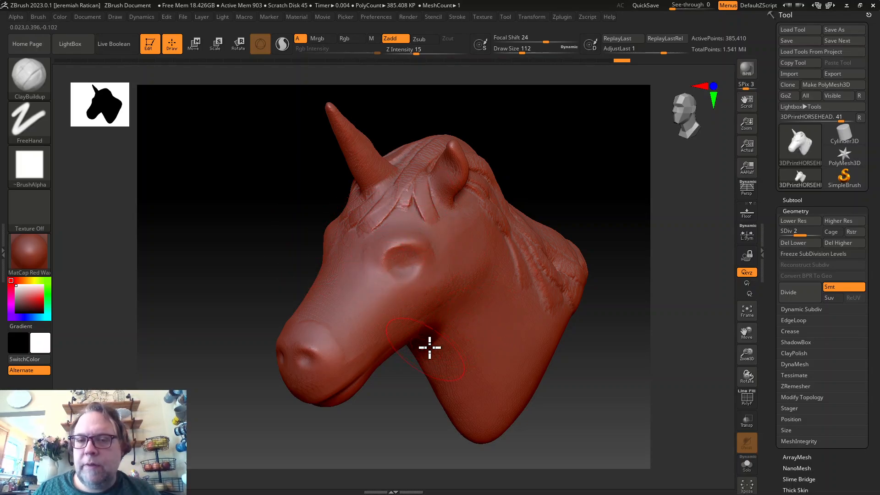
Switch from the unicorn to the PolyMesh3D star tool and open the 3D mesh import
{"action": "left_click", "coordinate": [845, 136]}
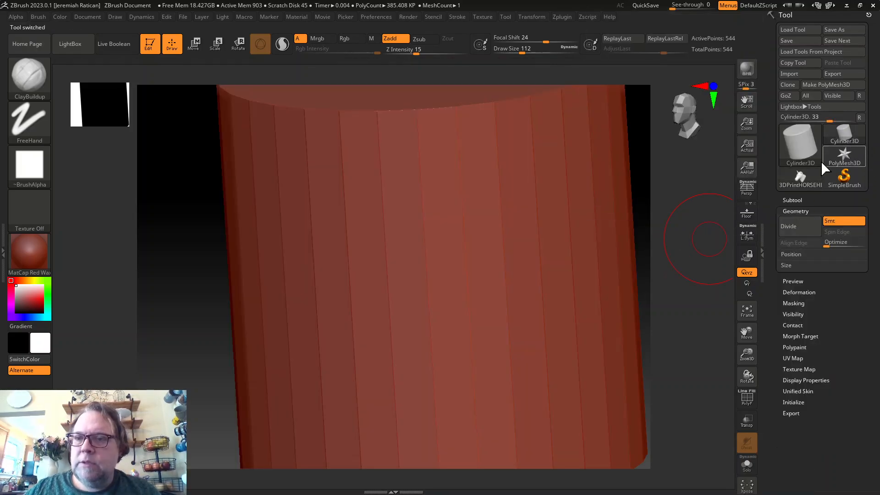
{"action": "left_click", "coordinate": [749, 318]}
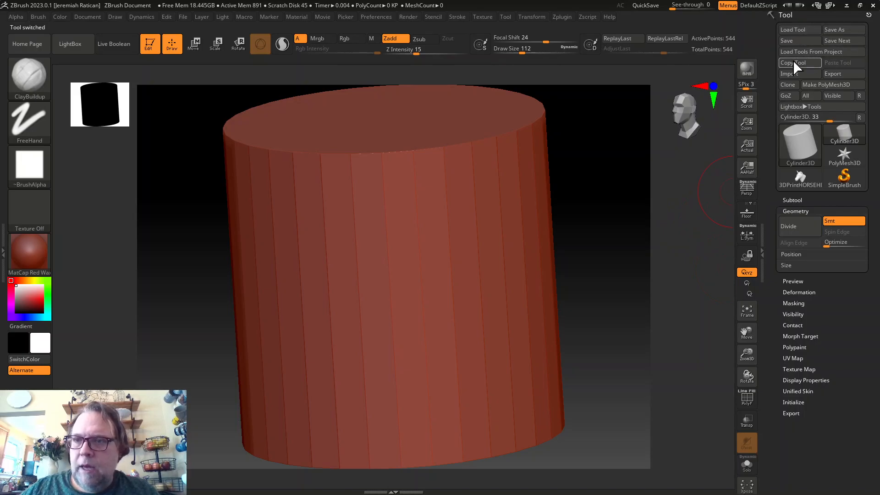
{"action": "left_click", "coordinate": [798, 74]}
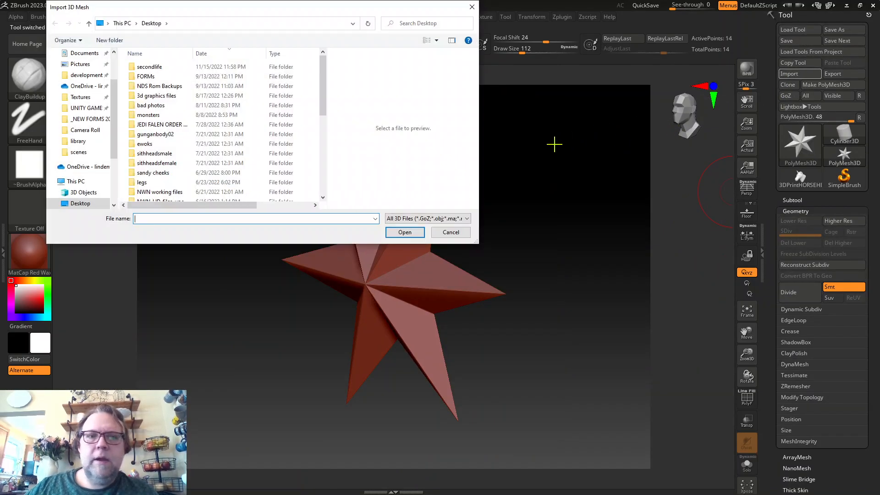
Try importing horsehead3ds.obj with its nonstandard polygons split into quads and triangles, and undo the import
{"action": "left_click_drag", "start_coordinate": [324, 112], "coordinate": [324, 163]}
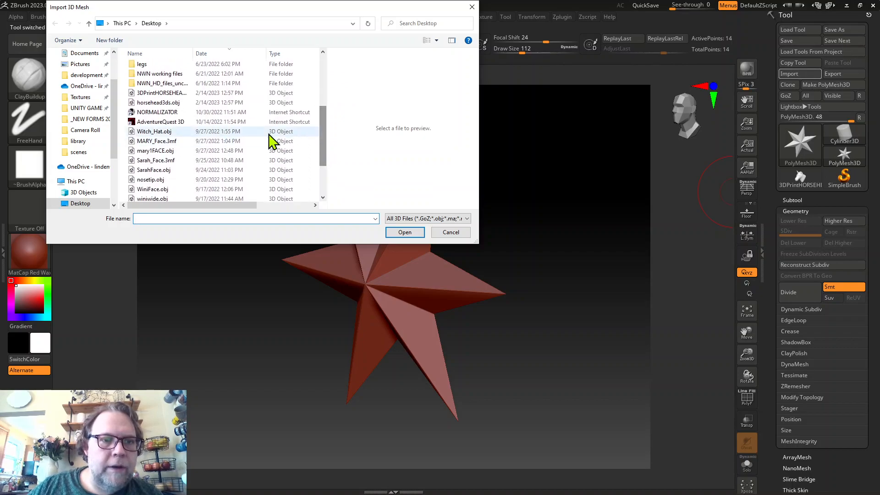
{"action": "left_click", "coordinate": [158, 103]}
{"action": "left_click", "coordinate": [405, 233]}
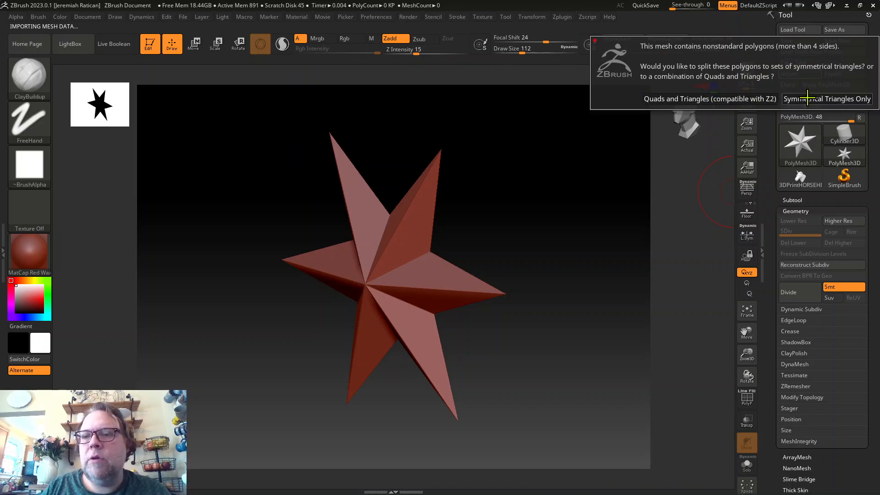
{"action": "left_click", "coordinate": [769, 99]}
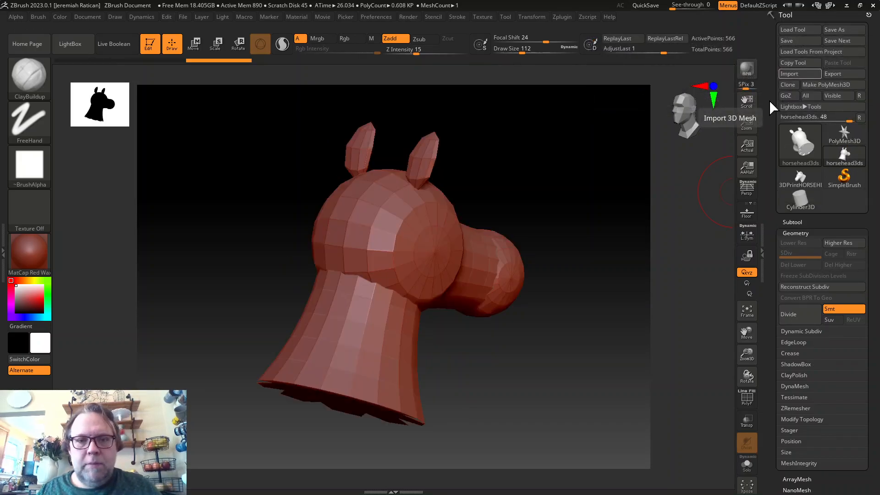
{"action": "left_click_drag", "start_coordinate": [557, 194], "coordinate": [479, 199]}
{"action": "mouse_move", "coordinate": [520, 221]}
{"action": "left_mouse_down"}
{"action": "mouse_move", "coordinate": [493, 224]}
{"action": "mouse_move", "coordinate": [607, 224]}
{"action": "mouse_move", "coordinate": [522, 232]}
{"action": "mouse_move", "coordinate": [552, 194]}
{"action": "mouse_move", "coordinate": [564, 214]}
{"action": "mouse_move", "coordinate": [548, 193]}
{"action": "mouse_move", "coordinate": [587, 205]}
{"action": "mouse_move", "coordinate": [596, 230]}
{"action": "mouse_move", "coordinate": [577, 186]}
{"action": "mouse_move", "coordinate": [550, 228]}
{"action": "mouse_move", "coordinate": [549, 220]}
{"action": "mouse_move", "coordinate": [559, 261]}
{"action": "mouse_move", "coordinate": [554, 195]}
{"action": "mouse_move", "coordinate": [558, 233]}
{"action": "mouse_move", "coordinate": [538, 246]}
{"action": "mouse_move", "coordinate": [556, 202]}
{"action": "mouse_move", "coordinate": [573, 239]}
{"action": "mouse_move", "coordinate": [516, 193]}
{"action": "mouse_move", "coordinate": [576, 200]}
{"action": "mouse_move", "coordinate": [546, 241]}
{"action": "mouse_move", "coordinate": [544, 267]}
{"action": "mouse_move", "coordinate": [561, 265]}
{"action": "mouse_move", "coordinate": [563, 249]}
{"action": "left_mouse_up"}
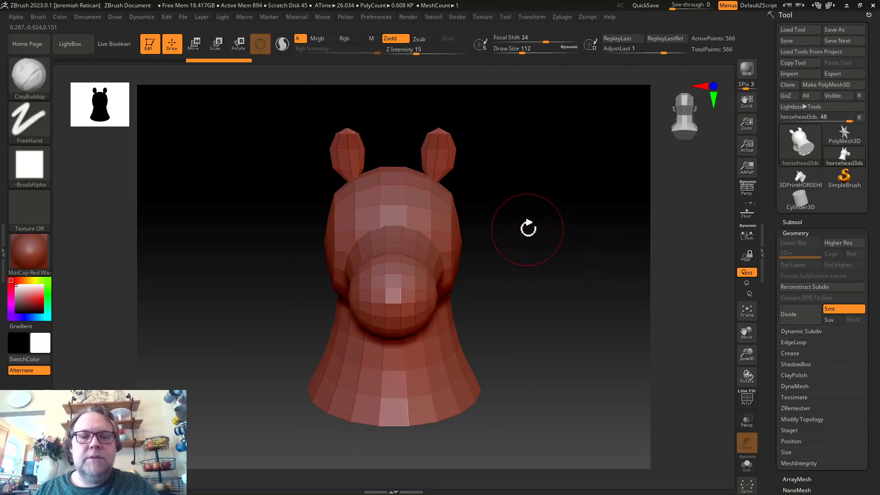
{"action": "left_click_drag", "start_coordinate": [525, 278], "coordinate": [525, 200]}
{"action": "key", "text": "ctrl"}
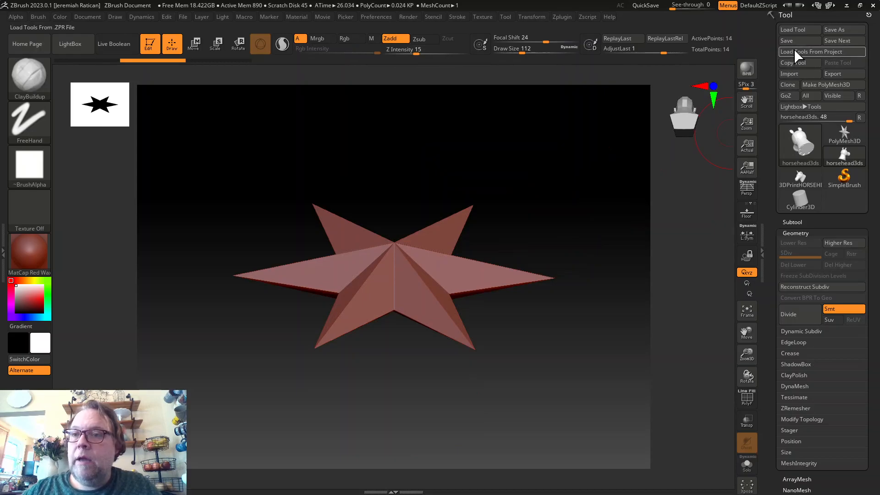
Import horsehead3ds.obj from the Desktop, splitting its nonstandard polygons into symmetrical triangles only
{"action": "left_click_drag", "start_coordinate": [325, 112], "coordinate": [322, 173]}
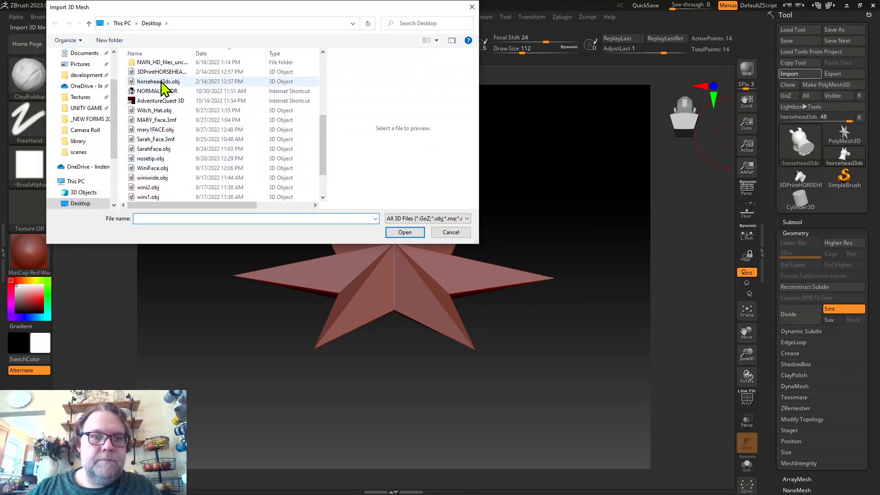
{"action": "left_click", "coordinate": [161, 82]}
{"action": "left_click", "coordinate": [404, 233]}
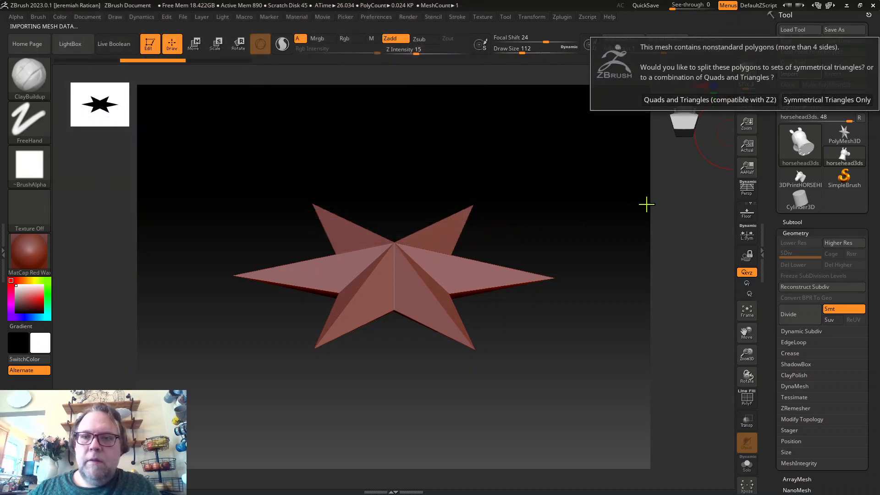
{"action": "left_click", "coordinate": [797, 98]}
Try smoothing the muzzle and an ear of the low-poly horse head, and undo the strokes
{"action": "mouse_move", "coordinate": [521, 240]}
{"action": "left_mouse_down"}
{"action": "mouse_move", "coordinate": [530, 250]}
{"action": "mouse_move", "coordinate": [535, 196]}
{"action": "mouse_move", "coordinate": [570, 198]}
{"action": "mouse_move", "coordinate": [546, 255]}
{"action": "mouse_move", "coordinate": [554, 306]}
{"action": "mouse_move", "coordinate": [531, 249]}
{"action": "mouse_move", "coordinate": [464, 245]}
{"action": "mouse_move", "coordinate": [512, 263]}
{"action": "mouse_move", "coordinate": [565, 263]}
{"action": "mouse_move", "coordinate": [498, 251]}
{"action": "mouse_move", "coordinate": [510, 235]}
{"action": "mouse_move", "coordinate": [516, 242]}
{"action": "left_mouse_up"}
{"action": "mouse_move", "coordinate": [280, 293]}
{"action": "left_mouse_down", "text": "shift"}
{"action": "mouse_move", "coordinate": [269, 262]}
{"action": "mouse_move", "coordinate": [285, 289]}
{"action": "mouse_move", "coordinate": [310, 298]}
{"action": "mouse_move", "coordinate": [291, 260]}
{"action": "mouse_move", "coordinate": [310, 310]}
{"action": "left_mouse_up", "text": "shift"}
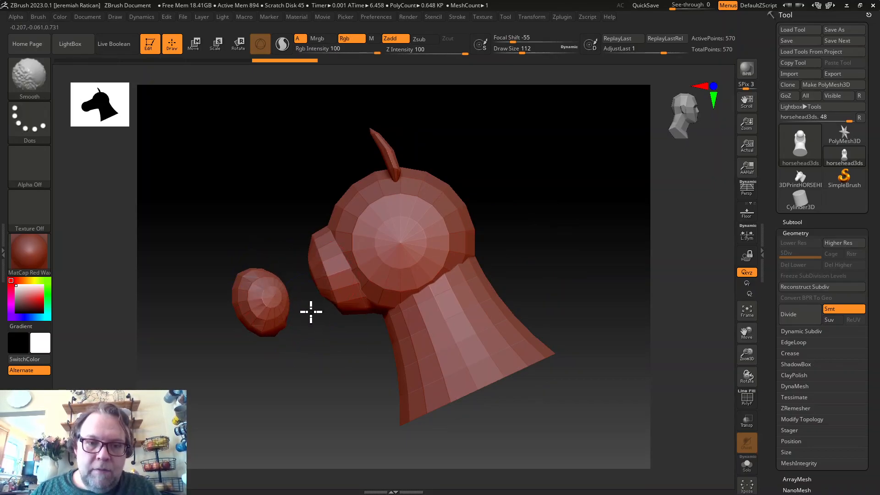
{"action": "left_click_drag", "start_coordinate": [530, 199], "coordinate": [596, 206]}
{"action": "left_click_drag", "start_coordinate": [541, 204], "coordinate": [551, 212]}
{"action": "key", "text": "ctrl+z"}
{"action": "left_click_drag", "start_coordinate": [320, 181], "coordinate": [304, 177], "text": "shift"}
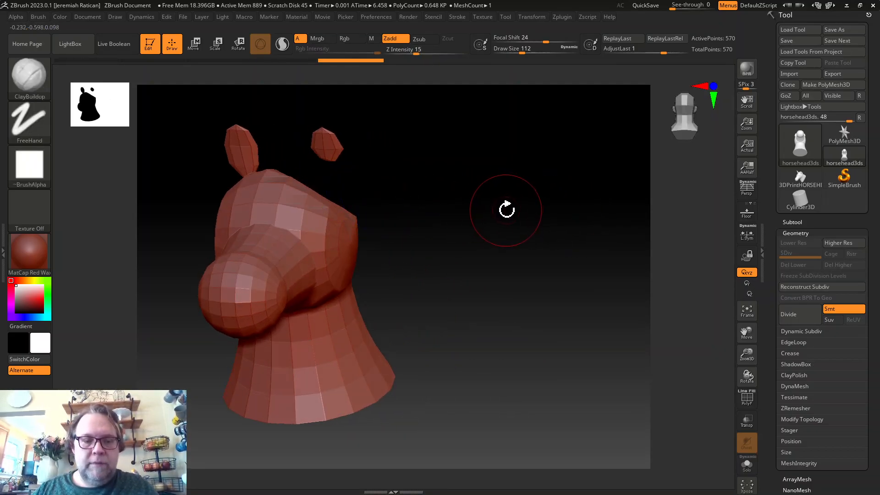
{"action": "left_click_drag", "start_coordinate": [493, 207], "coordinate": [442, 245], "text": "shift"}
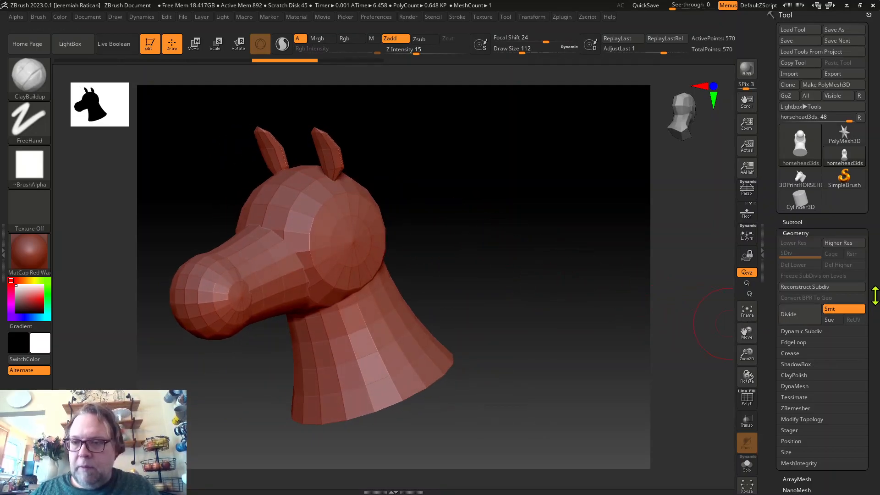
Open the DynaMesh geometry settings for the low-poly horse head
{"action": "scroll", "coordinate": [866, 309], "scroll_direction": "down", "scroll_amount": 3}
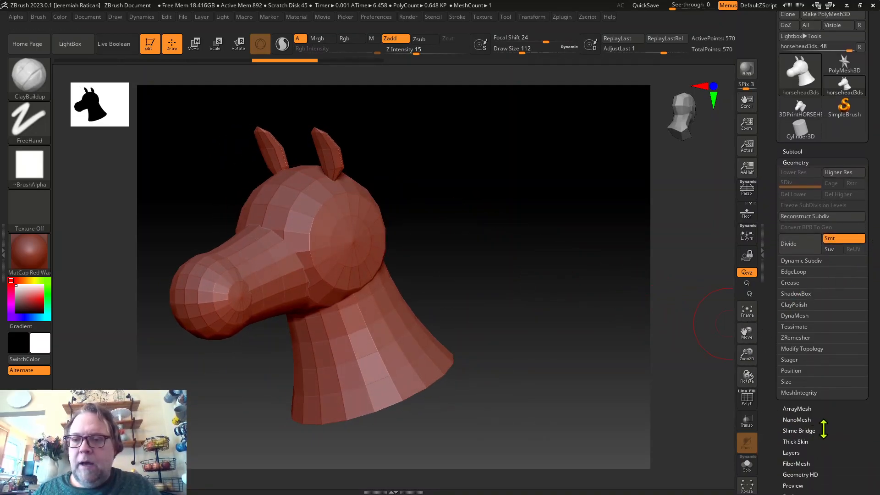
{"action": "scroll", "coordinate": [835, 408], "scroll_direction": "down", "scroll_amount": 1}
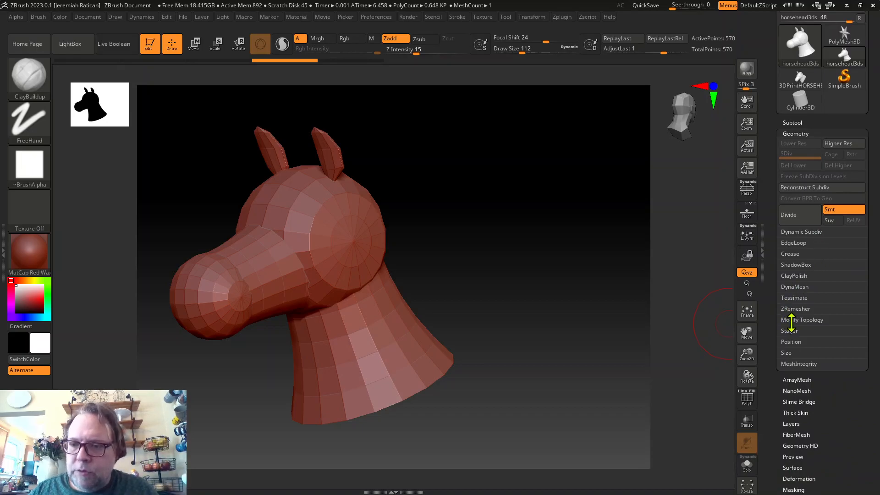
{"action": "left_click", "coordinate": [795, 286]}
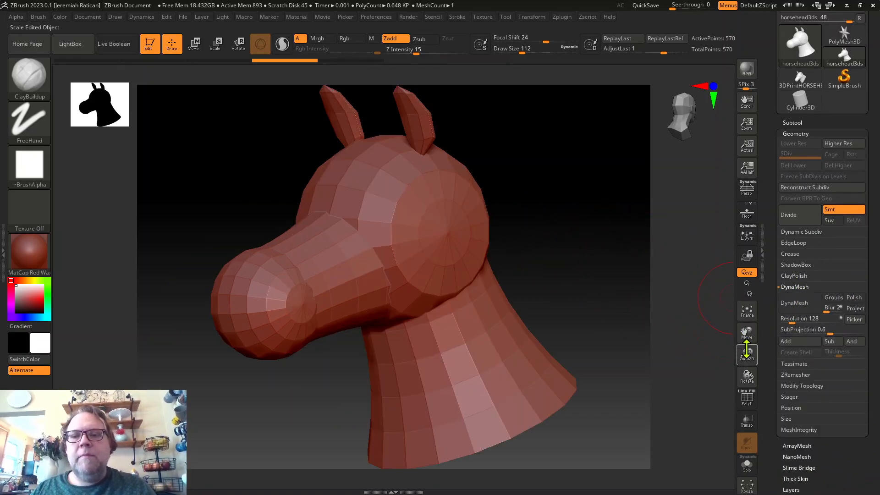
{"action": "key", "text": "f"}
{"action": "mouse_move", "coordinate": [734, 328]}
{"action": "left_mouse_down"}
{"action": "mouse_move", "coordinate": [730, 353]}
{"action": "mouse_move", "coordinate": [728, 339]}
{"action": "left_mouse_up"}
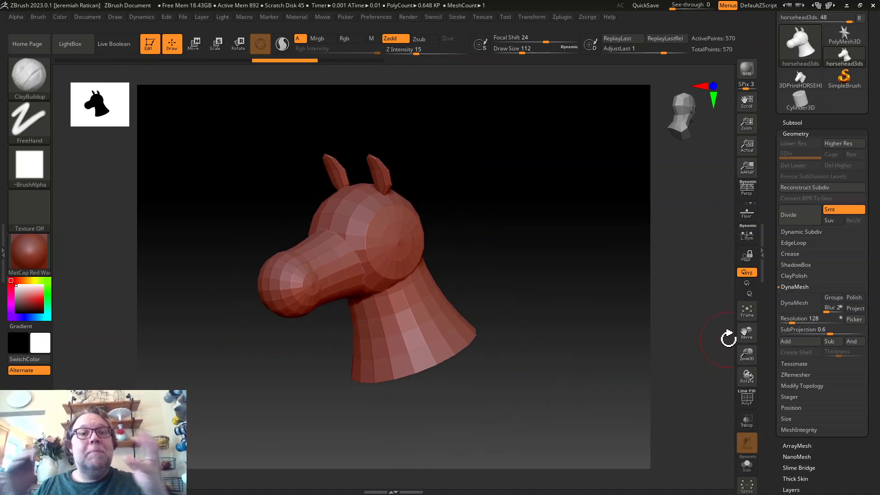
{"action": "left_click_drag", "start_coordinate": [432, 209], "coordinate": [516, 232]}
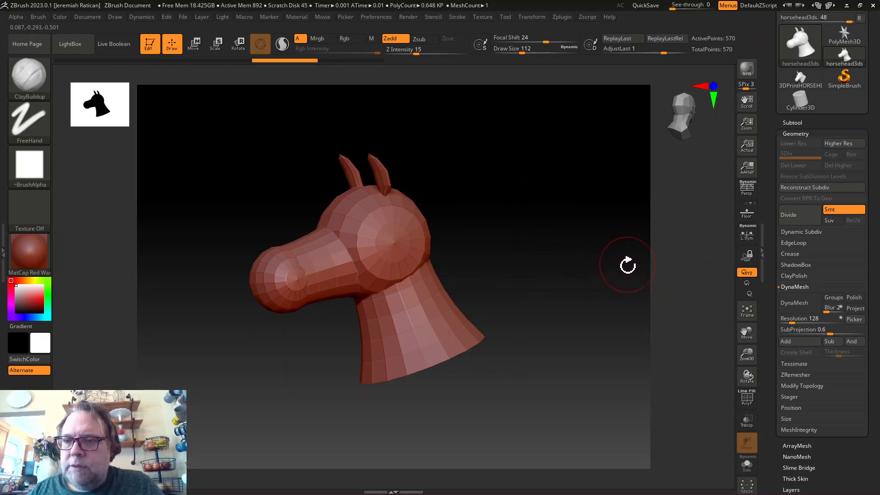
{"action": "scroll", "coordinate": [855, 279], "scroll_direction": "down", "scroll_amount": 5}
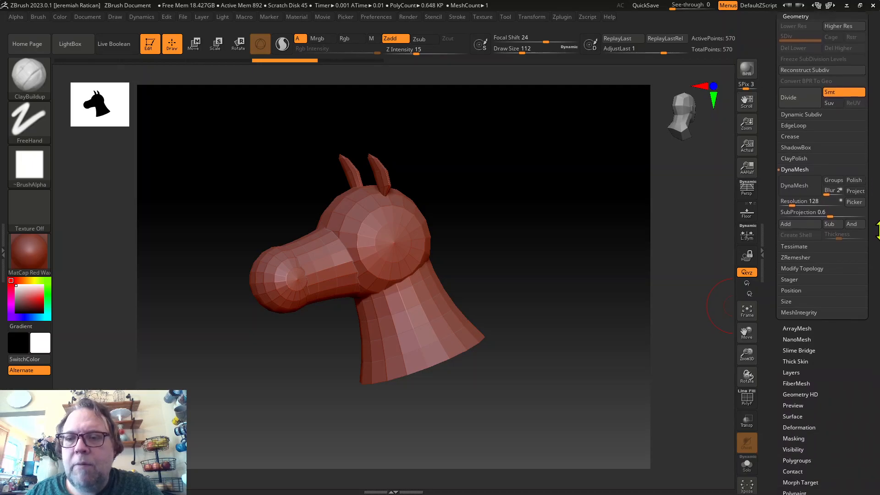
Try DynaMesh on the horse head at resolution 128, check the mesh, and undo it
{"action": "left_click", "coordinate": [796, 195]}
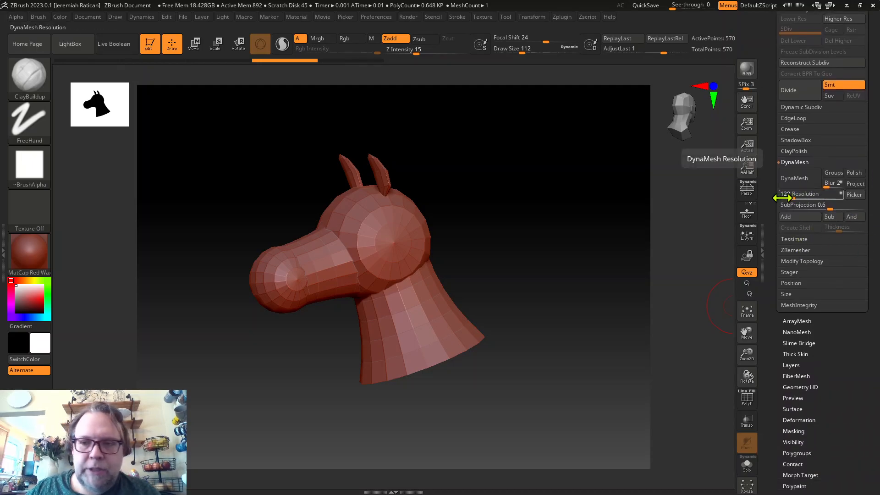
{"action": "left_click", "coordinate": [813, 204]}
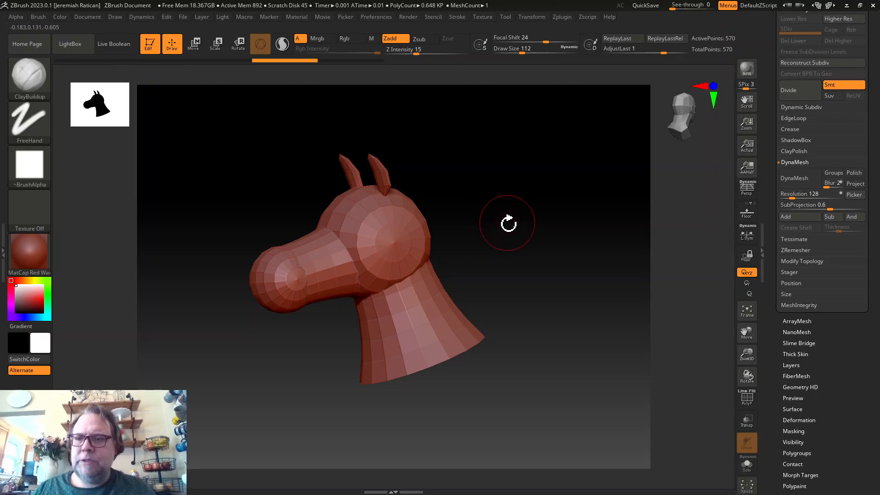
{"action": "left_click", "coordinate": [801, 194]}
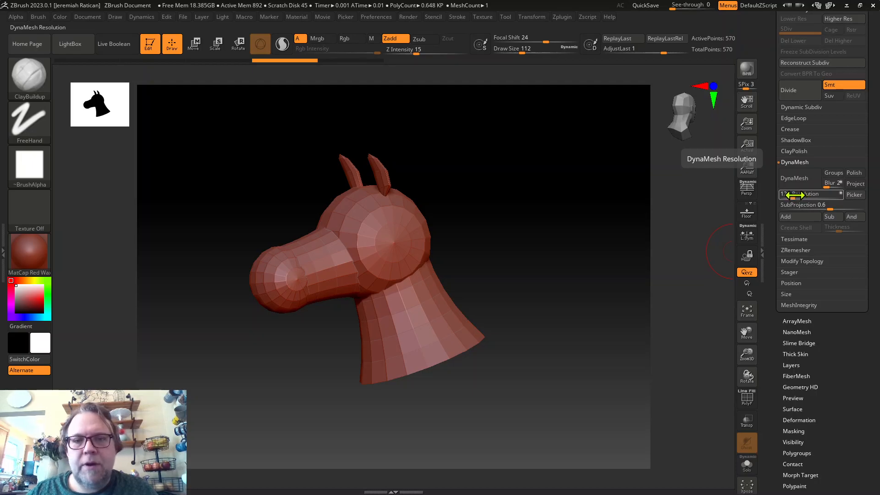
{"action": "left_click", "coordinate": [798, 181]}
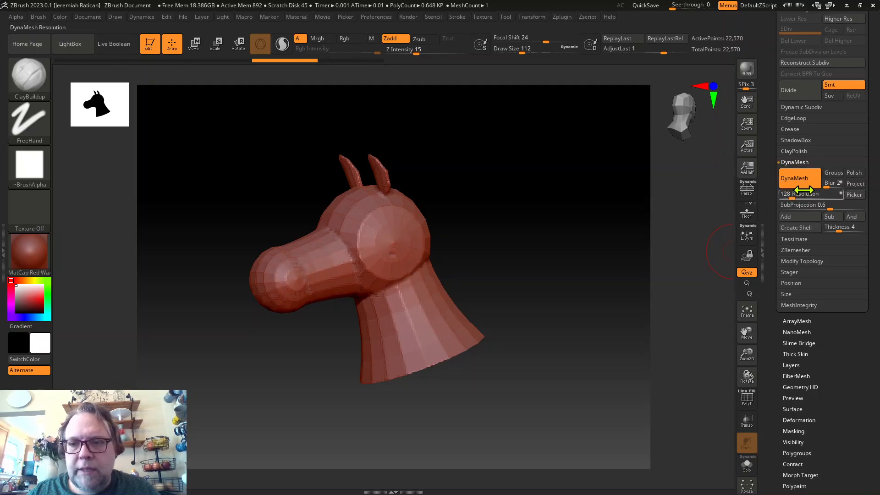
{"action": "mouse_move", "coordinate": [540, 269]}
{"action": "left_mouse_down"}
{"action": "mouse_move", "coordinate": [615, 271]}
{"action": "mouse_move", "coordinate": [533, 270]}
{"action": "mouse_move", "coordinate": [530, 263]}
{"action": "left_mouse_up"}
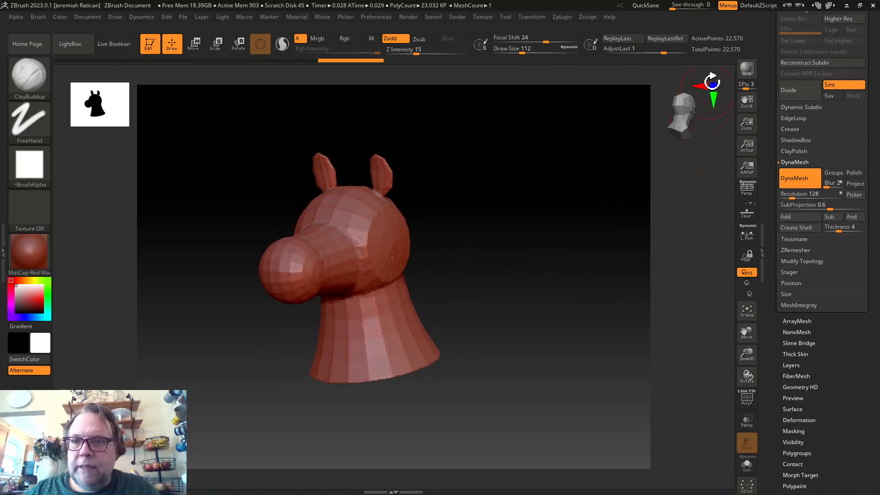
{"action": "mouse_move", "coordinate": [540, 201]}
{"action": "left_mouse_down"}
{"action": "mouse_move", "coordinate": [507, 206]}
{"action": "mouse_move", "coordinate": [529, 211]}
{"action": "mouse_move", "coordinate": [495, 216]}
{"action": "mouse_move", "coordinate": [503, 214]}
{"action": "left_mouse_up"}
{"action": "key", "text": "ctrl+z"}
Try DynaMesh on the horse head at resolution 24 and undo the remesh
{"action": "left_click_drag", "start_coordinate": [792, 193], "coordinate": [785, 196]}
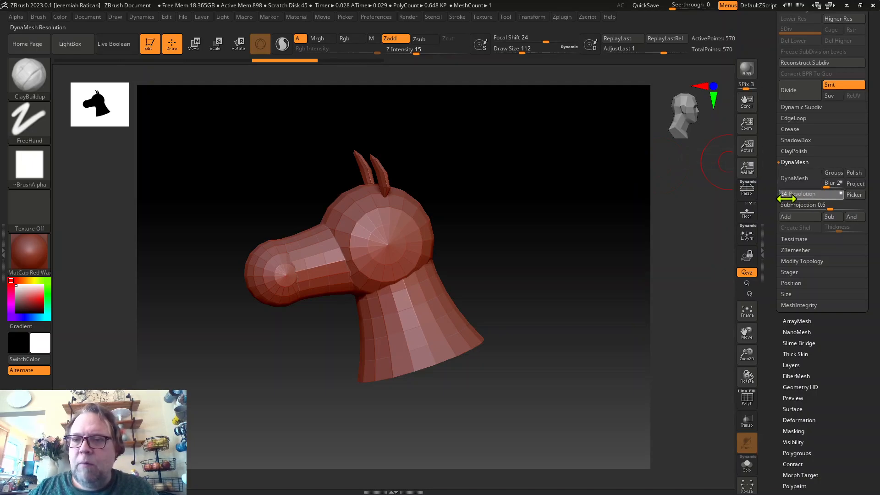
{"action": "left_click", "coordinate": [794, 179]}
{"action": "left_click_drag", "start_coordinate": [494, 231], "coordinate": [564, 217]}
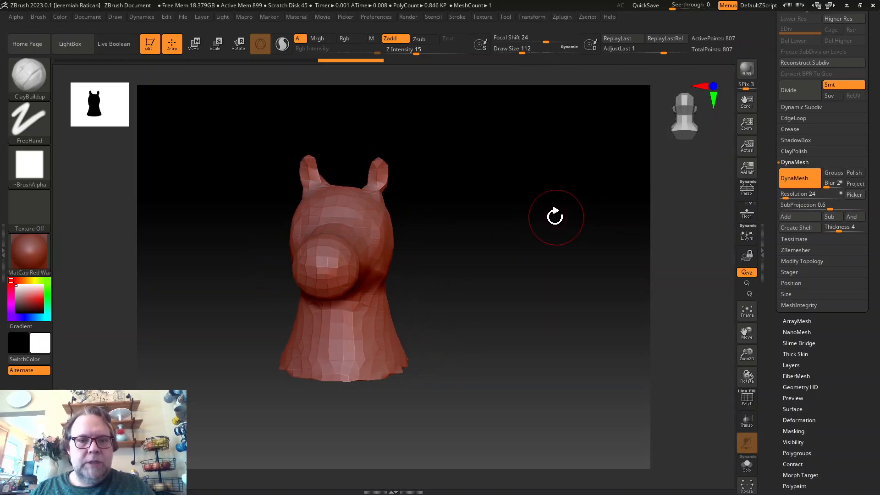
{"action": "key", "text": "ctrl+z"}
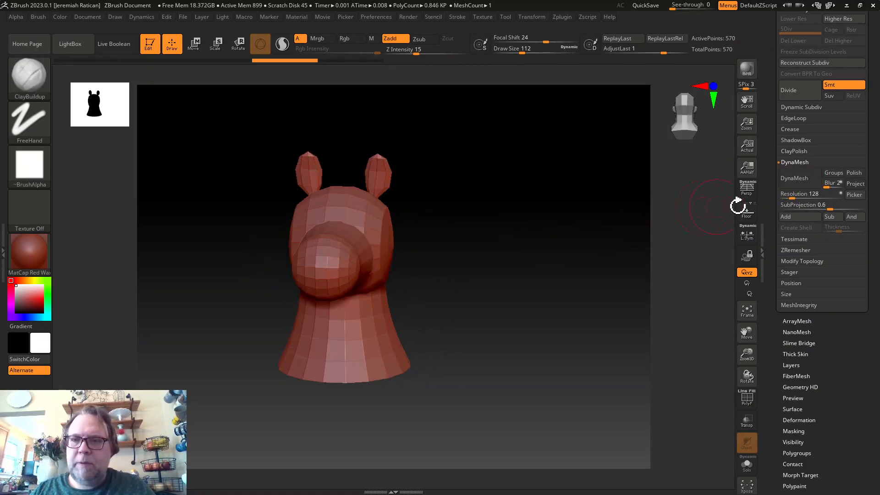
Apply DynaMesh again at resolution 128 to compare the head's shape, and undo it
{"action": "left_click", "coordinate": [794, 179]}
{"action": "mouse_move", "coordinate": [658, 197]}
{"action": "left_mouse_down"}
{"action": "mouse_move", "coordinate": [540, 246]}
{"action": "mouse_move", "coordinate": [435, 250]}
{"action": "mouse_move", "coordinate": [564, 231]}
{"action": "mouse_move", "coordinate": [550, 232]}
{"action": "left_mouse_up"}
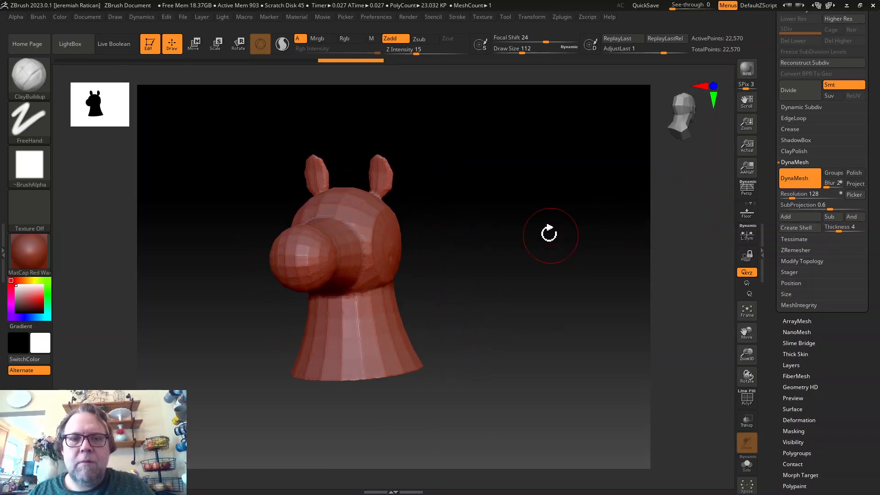
{"action": "key", "text": "ctrl+z"}
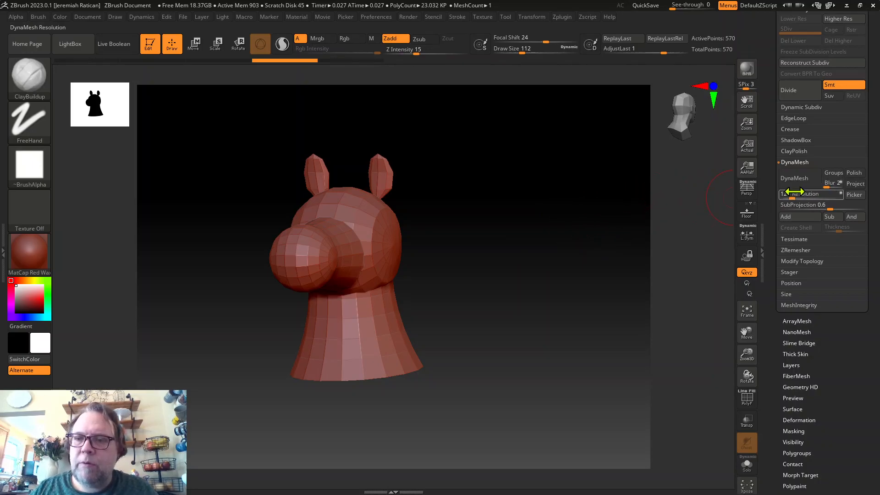
Set the DynaMesh resolution to 56 and remesh the horse head with it
{"action": "left_click", "coordinate": [796, 196]}
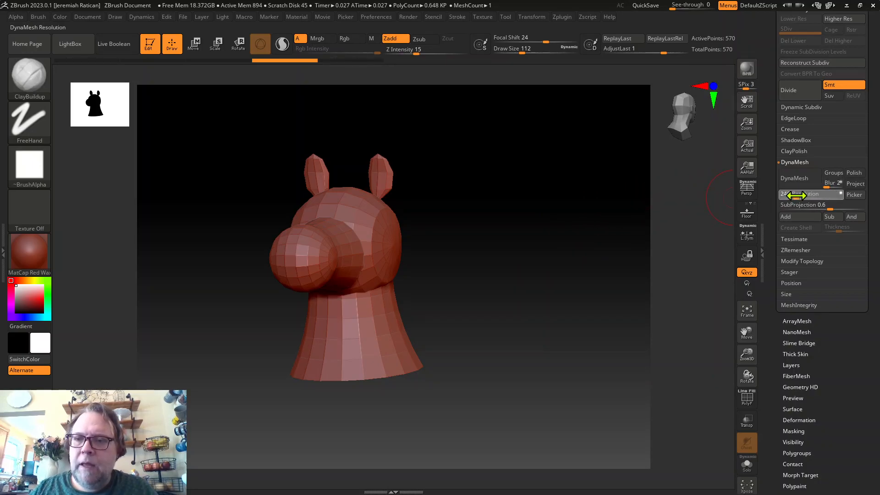
{"action": "left_click_drag", "start_coordinate": [789, 201], "coordinate": [784, 200]}
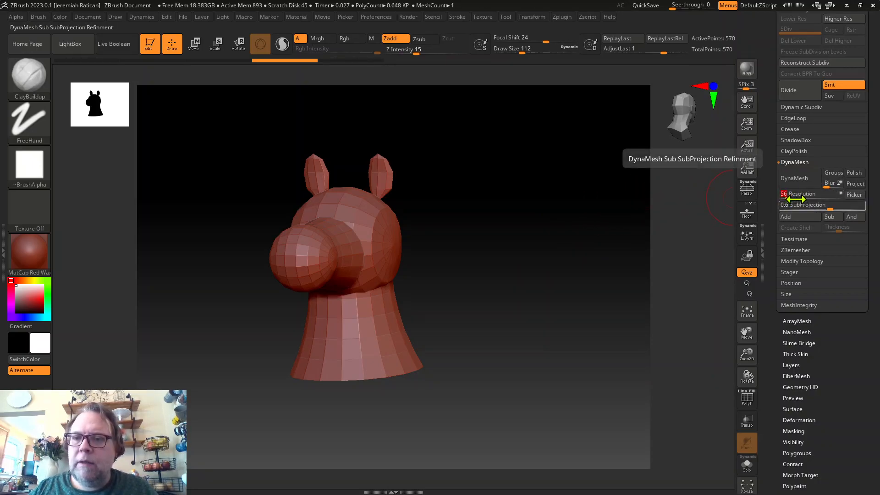
{"action": "left_click", "coordinate": [794, 179]}
{"action": "mouse_move", "coordinate": [477, 252]}
{"action": "left_mouse_down"}
{"action": "mouse_move", "coordinate": [438, 258]}
{"action": "mouse_move", "coordinate": [589, 255]}
{"action": "mouse_move", "coordinate": [526, 251]}
{"action": "left_mouse_up"}
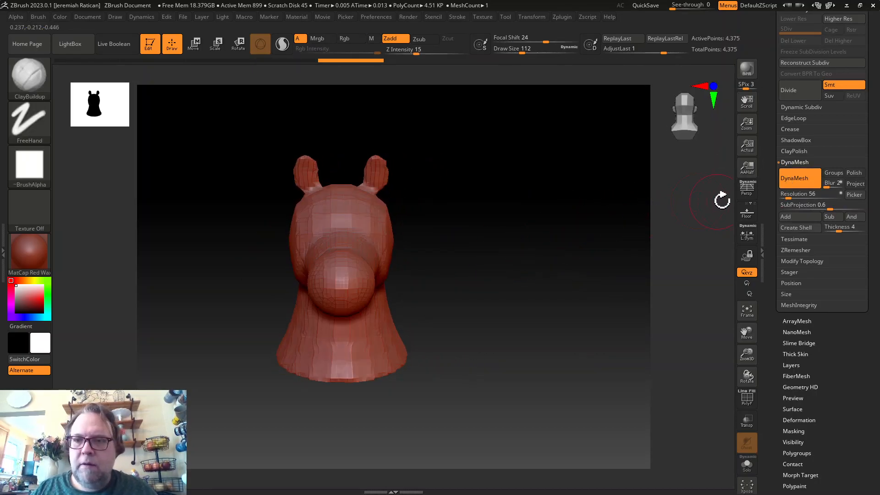
Turn off DynaMesh mode on the horse head
{"action": "left_click", "coordinate": [794, 185]}
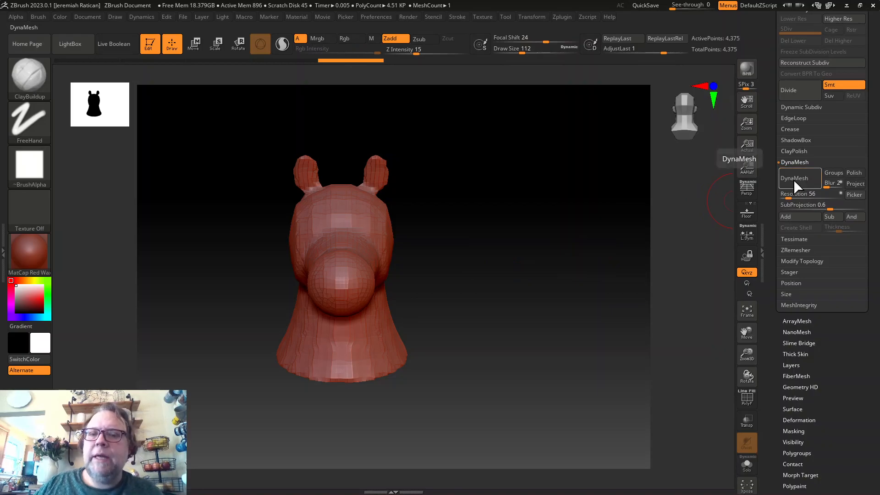
{"action": "mouse_move", "coordinate": [426, 257]}
{"action": "left_mouse_down"}
{"action": "mouse_move", "coordinate": [441, 249]}
{"action": "mouse_move", "coordinate": [387, 237]}
{"action": "mouse_move", "coordinate": [546, 247]}
{"action": "mouse_move", "coordinate": [489, 228]}
{"action": "mouse_move", "coordinate": [492, 244]}
{"action": "mouse_move", "coordinate": [540, 249]}
{"action": "mouse_move", "coordinate": [599, 240]}
{"action": "mouse_move", "coordinate": [486, 227]}
{"action": "mouse_move", "coordinate": [557, 260]}
{"action": "left_mouse_up"}
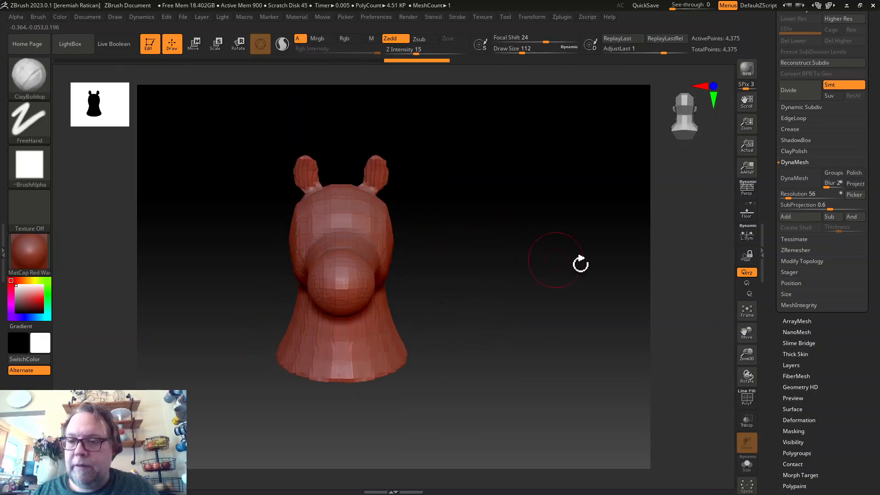
{"action": "left_click_drag", "start_coordinate": [490, 257], "coordinate": [475, 272]}
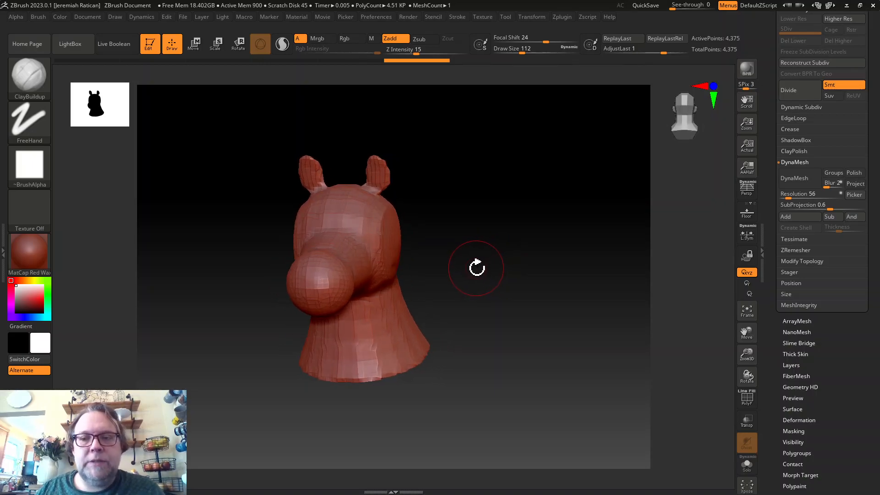
Try ZRemesher on the horse head with a target polygon count of 5, check the topology, and undo the remesh
{"action": "left_click", "coordinate": [800, 249]}
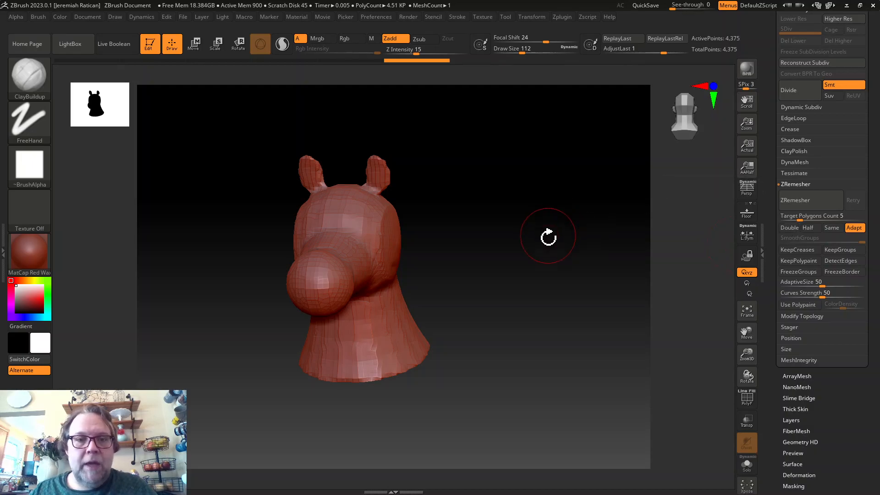
{"action": "left_click_drag", "start_coordinate": [566, 223], "coordinate": [576, 240]}
{"action": "left_click", "coordinate": [813, 206]}
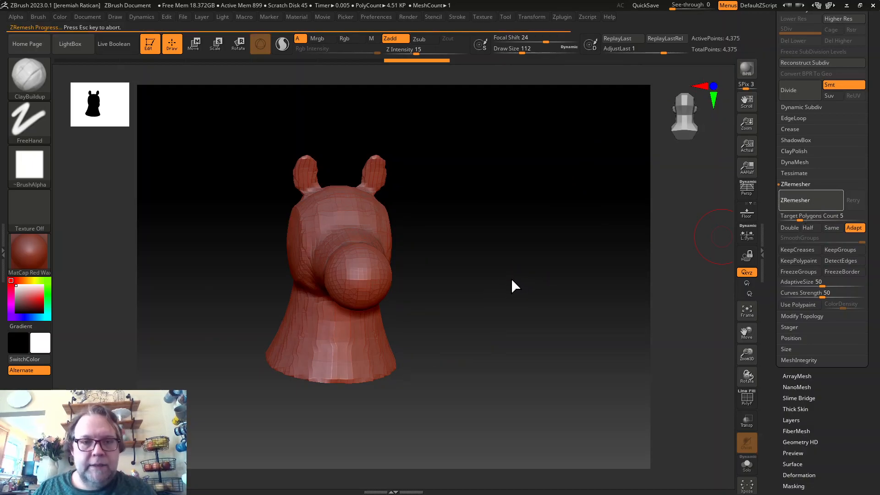
{"action": "mouse_move", "coordinate": [517, 291]}
{"action": "left_mouse_down"}
{"action": "mouse_move", "coordinate": [466, 279]}
{"action": "mouse_move", "coordinate": [530, 271]}
{"action": "mouse_move", "coordinate": [561, 274]}
{"action": "mouse_move", "coordinate": [565, 285]}
{"action": "mouse_move", "coordinate": [517, 253]}
{"action": "mouse_move", "coordinate": [555, 239]}
{"action": "mouse_move", "coordinate": [556, 262]}
{"action": "mouse_move", "coordinate": [477, 279]}
{"action": "mouse_move", "coordinate": [434, 277]}
{"action": "mouse_move", "coordinate": [491, 290]}
{"action": "mouse_move", "coordinate": [518, 289]}
{"action": "mouse_move", "coordinate": [513, 262]}
{"action": "mouse_move", "coordinate": [520, 273]}
{"action": "mouse_move", "coordinate": [489, 267]}
{"action": "mouse_move", "coordinate": [490, 283]}
{"action": "left_mouse_up"}
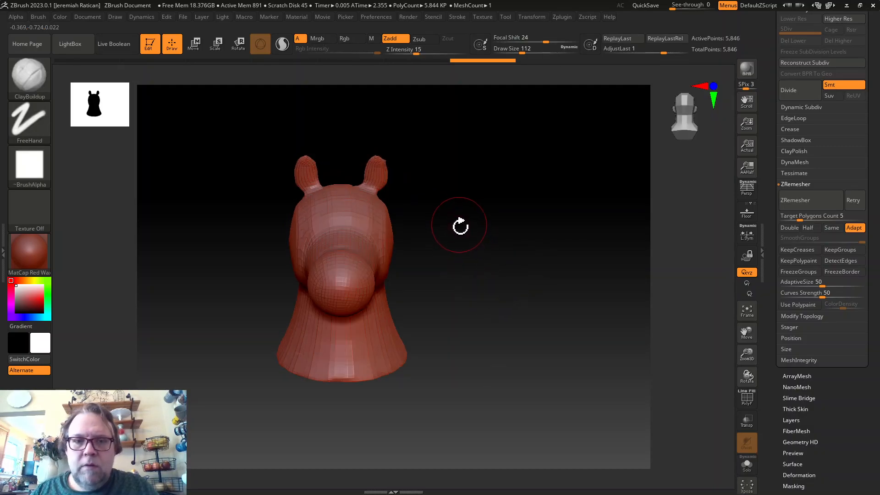
{"action": "key", "text": "ctrl"}
{"action": "key", "text": "ctrl+z"}
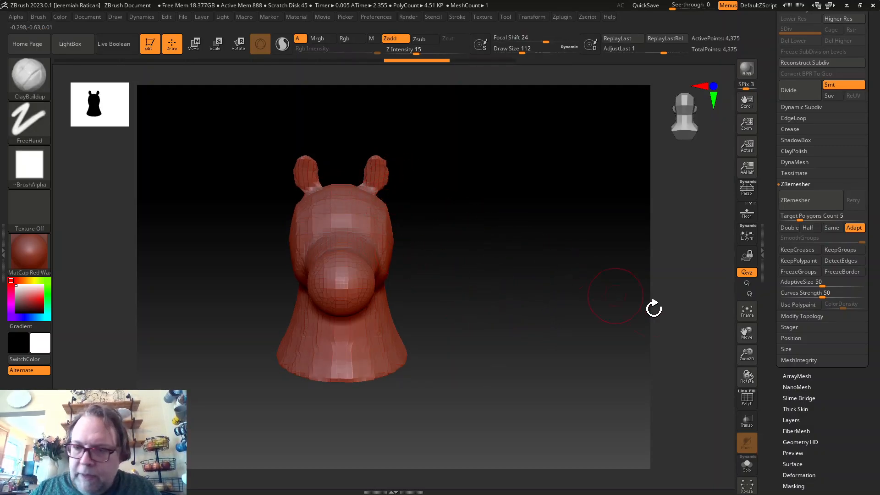
Mirror and weld the horse head, and remesh it with ZRemesher at a target polygon count of 5
{"action": "left_click", "coordinate": [802, 316]}
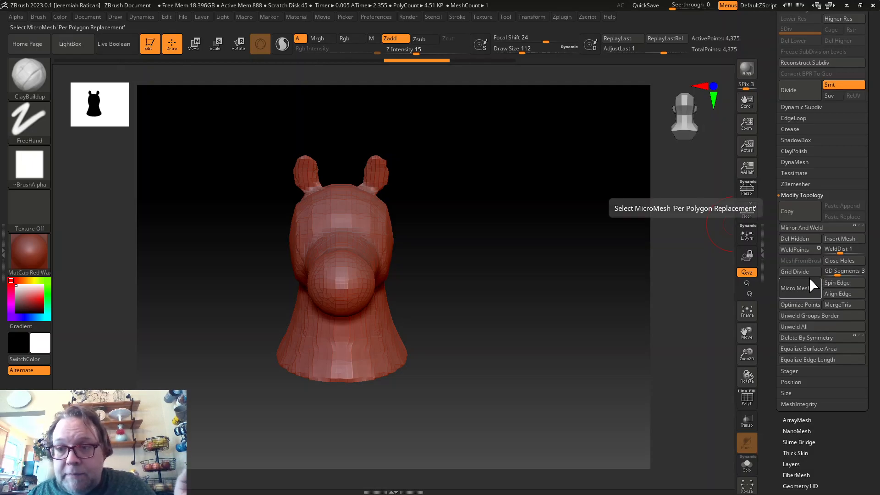
{"action": "left_click", "coordinate": [808, 228]}
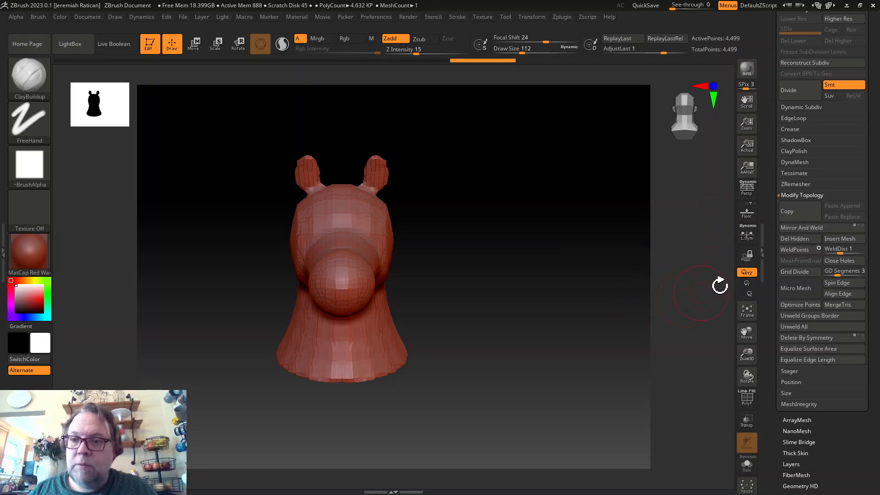
{"action": "left_click", "coordinate": [796, 186]}
{"action": "left_click", "coordinate": [798, 201]}
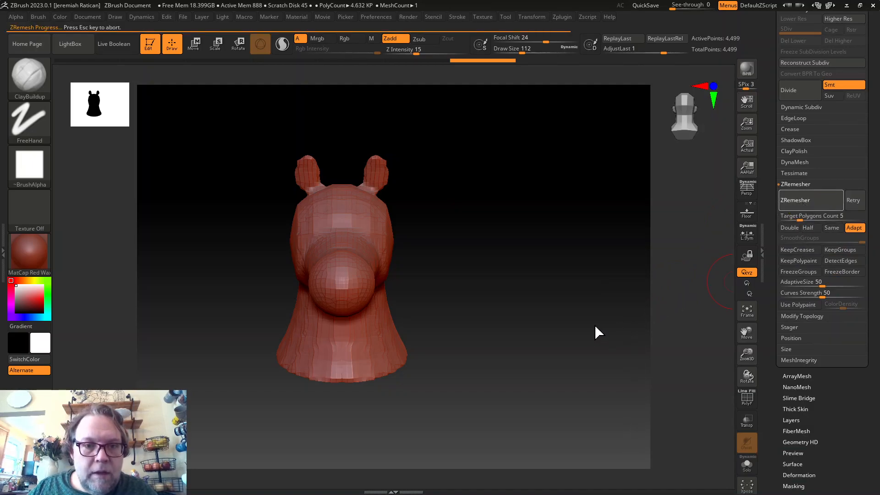
{"action": "left_click_drag", "start_coordinate": [584, 326], "coordinate": [611, 282]}
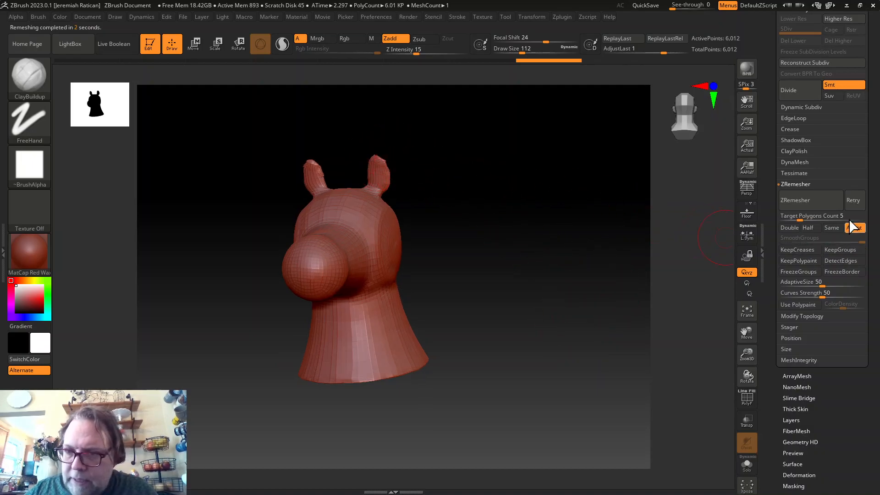
Reduce the horse head's mesh density by running ZRemesher with the Half option
{"action": "left_click", "coordinate": [808, 227]}
{"action": "left_click", "coordinate": [810, 202]}
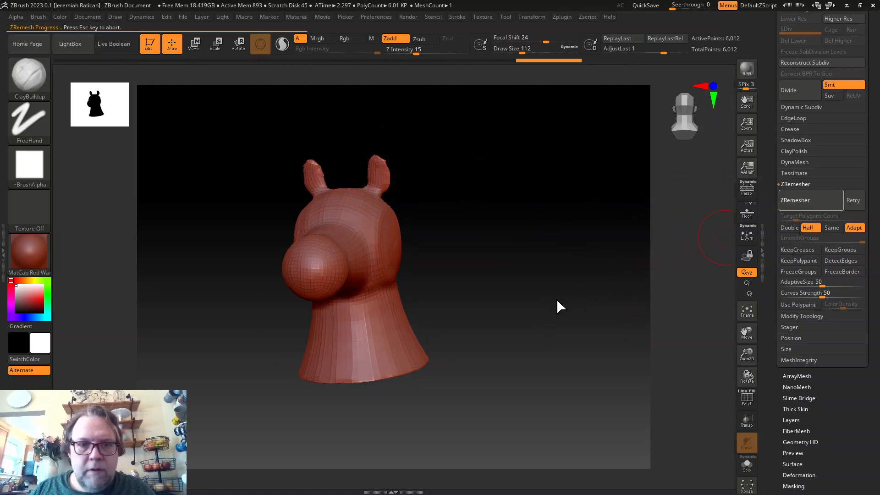
{"action": "left_click_drag", "start_coordinate": [607, 229], "coordinate": [667, 225]}
{"action": "left_click", "coordinate": [807, 201]}
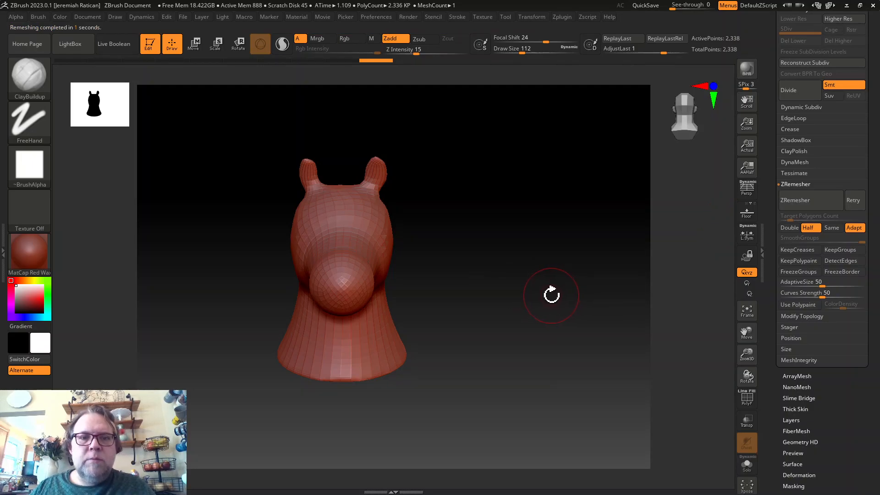
{"action": "mouse_move", "coordinate": [520, 301]}
{"action": "left_mouse_down"}
{"action": "mouse_move", "coordinate": [490, 314]}
{"action": "mouse_move", "coordinate": [515, 310]}
{"action": "left_mouse_up"}
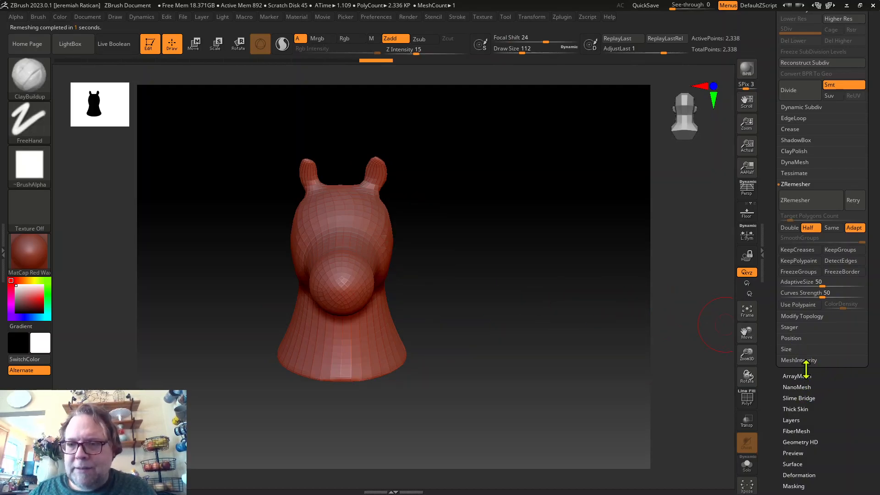
Mirror and weld the reduced horse head mesh, and check it from below, the front and the side
{"action": "left_click", "coordinate": [798, 316]}
{"action": "left_click", "coordinate": [801, 227]}
{"action": "left_click_drag", "start_coordinate": [551, 291], "coordinate": [513, 256]}
{"action": "key", "text": "shift"}
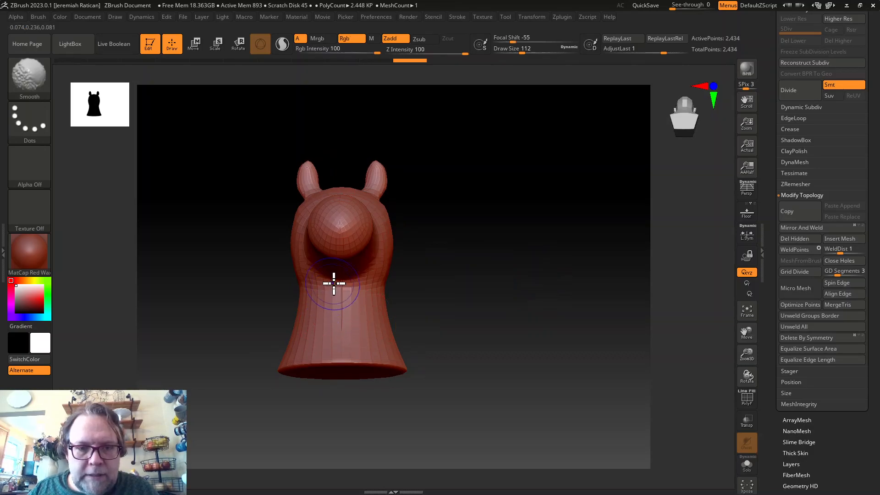
{"action": "mouse_move", "coordinate": [420, 244]}
{"action": "left_mouse_down"}
{"action": "mouse_move", "coordinate": [527, 204]}
{"action": "mouse_move", "coordinate": [510, 271]}
{"action": "mouse_move", "coordinate": [527, 309]}
{"action": "mouse_move", "coordinate": [509, 291]}
{"action": "mouse_move", "coordinate": [500, 296]}
{"action": "left_mouse_up"}
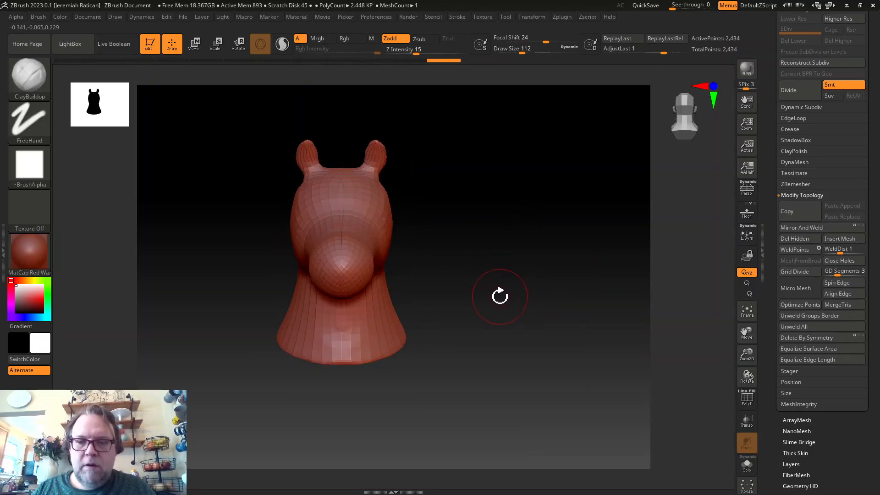
{"action": "left_click_drag", "start_coordinate": [510, 246], "coordinate": [440, 240]}
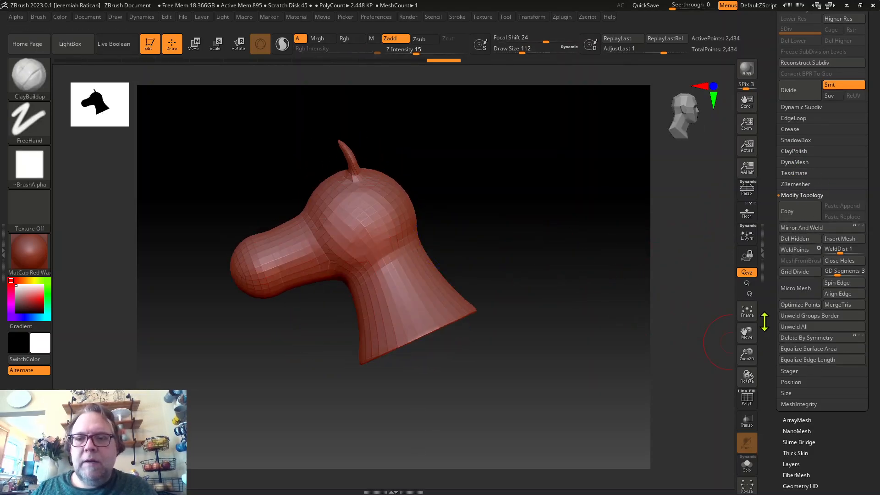
Try to smooth the bridge of the muzzle and the forehead, and undo the smoothing
{"action": "left_click", "coordinate": [747, 311]}
{"action": "left_click_drag", "start_coordinate": [564, 241], "coordinate": [576, 234]}
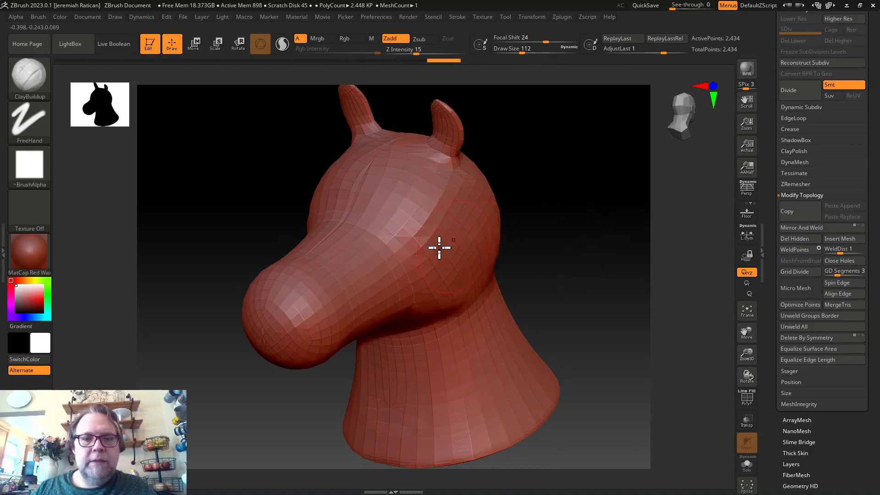
{"action": "key", "text": "shift"}
{"action": "left_click_drag", "start_coordinate": [306, 261], "coordinate": [355, 226], "text": "shift"}
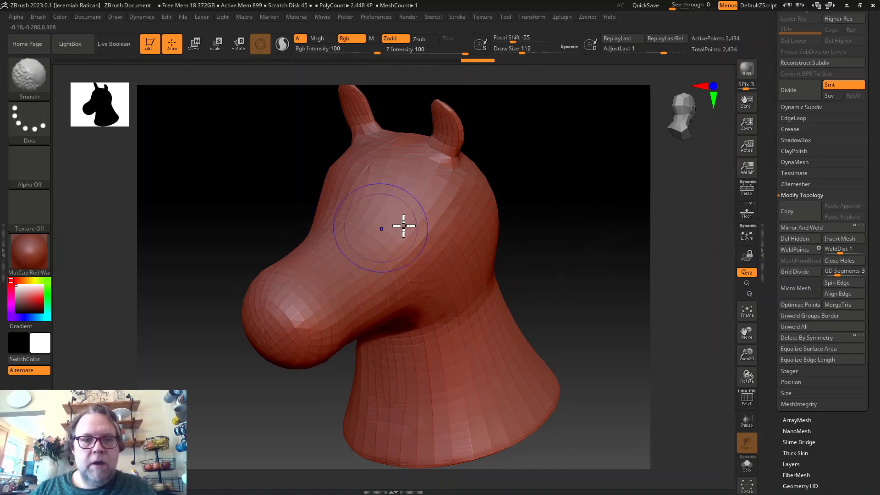
{"action": "key", "text": "ctrl+z"}
Smooth the uneven centre seam and the surface of the horse's neck, muzzle and head
{"action": "left_click_drag", "start_coordinate": [571, 237], "coordinate": [581, 238], "text": "shift"}
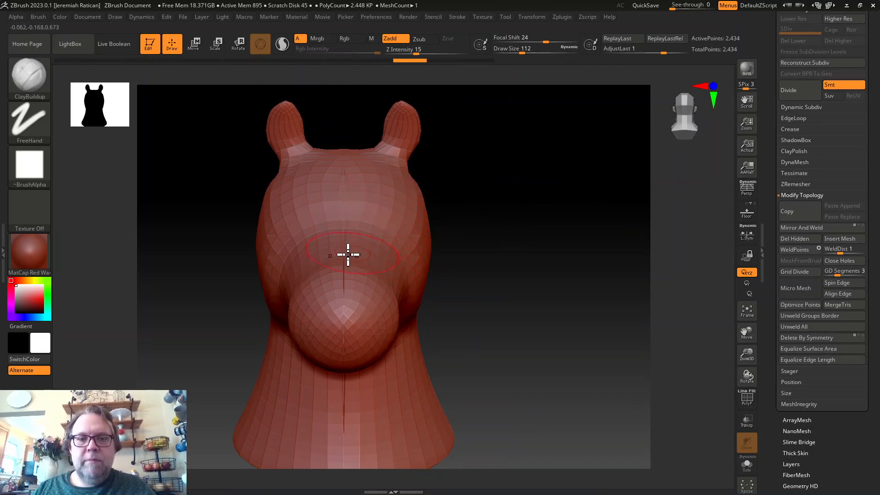
{"action": "left_click_drag", "start_coordinate": [507, 255], "coordinate": [496, 266]}
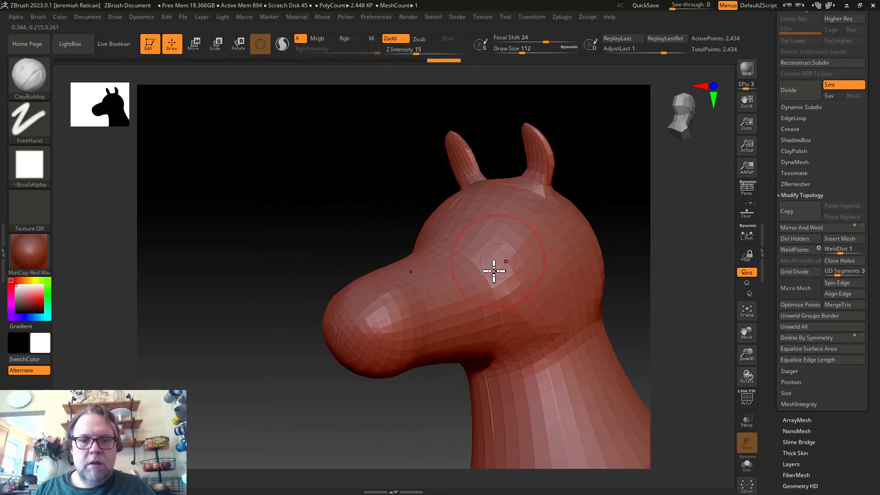
{"action": "left_click_drag", "start_coordinate": [500, 405], "coordinate": [487, 389], "text": "shift"}
{"action": "left_click_drag", "start_coordinate": [358, 326], "coordinate": [339, 327], "text": "shift"}
{"action": "left_click_drag", "start_coordinate": [294, 303], "coordinate": [261, 298]}
{"action": "left_click_drag", "start_coordinate": [482, 230], "coordinate": [439, 239], "text": "shift"}
{"action": "left_click_drag", "start_coordinate": [366, 267], "coordinate": [436, 208], "text": "shift"}
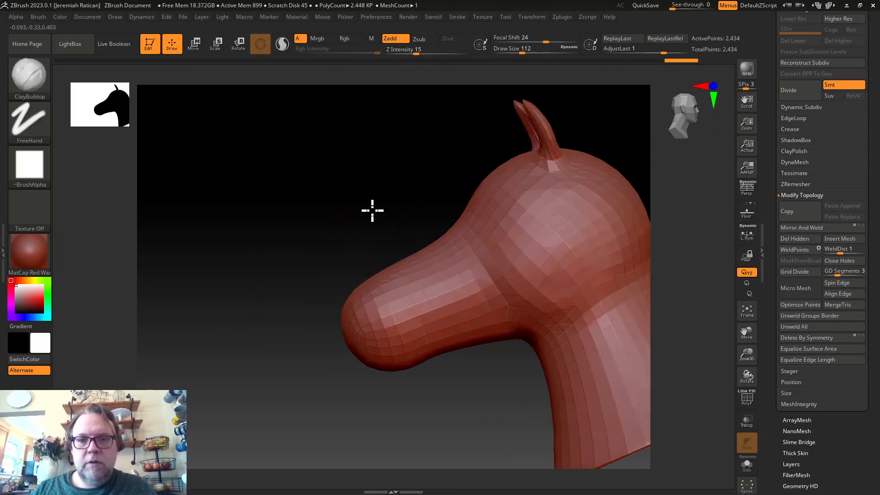
{"action": "left_click_drag", "start_coordinate": [365, 208], "coordinate": [409, 209]}
{"action": "mouse_move", "coordinate": [501, 179]}
{"action": "left_mouse_down", "text": "shift"}
{"action": "mouse_move", "coordinate": [458, 153]}
{"action": "mouse_move", "coordinate": [483, 200]}
{"action": "left_mouse_up", "text": "shift"}
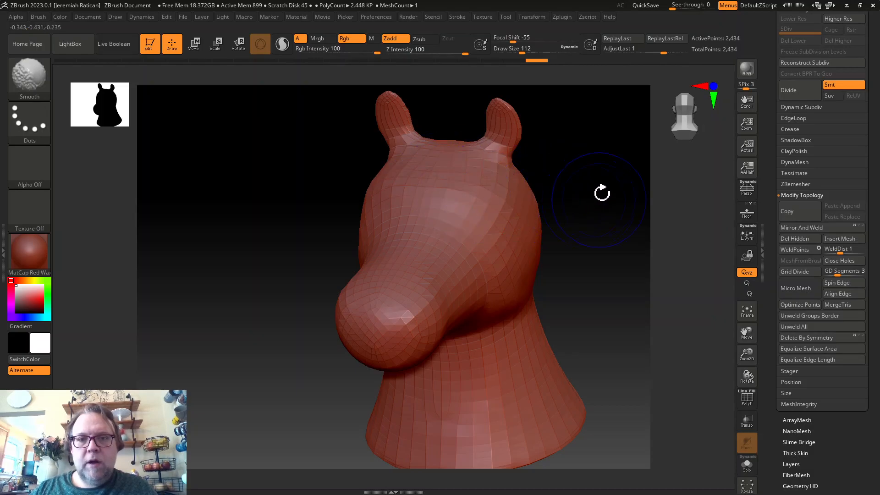
{"action": "left_click_drag", "start_coordinate": [601, 196], "coordinate": [582, 161]}
Reshape the top of the head around the base of the ears with the Move brush
{"action": "left_click", "coordinate": [30, 75]}
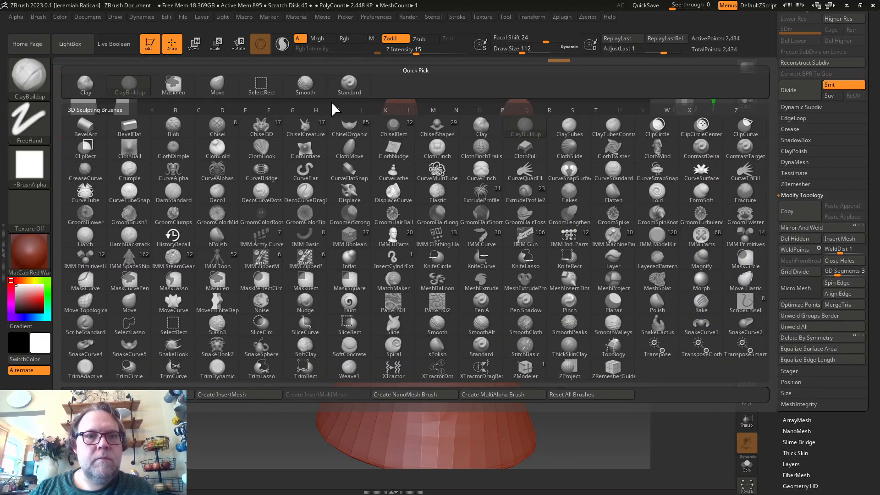
{"action": "left_click", "coordinate": [217, 85]}
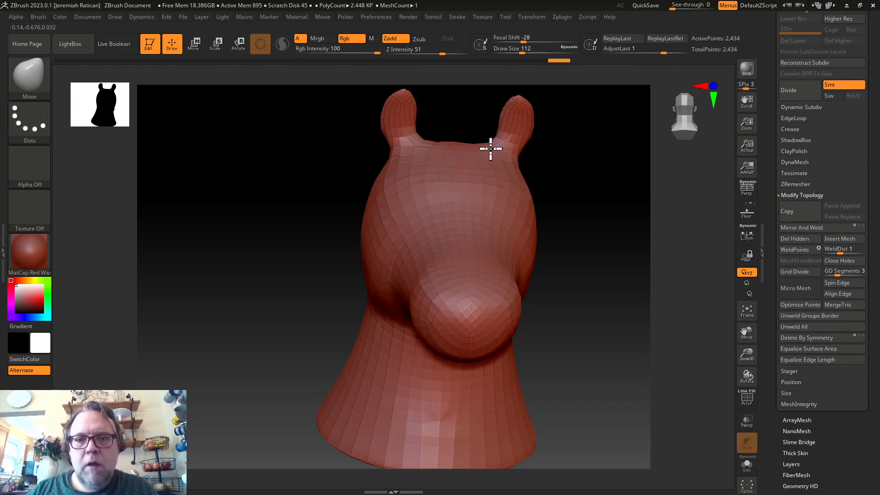
{"action": "left_click_drag", "start_coordinate": [498, 152], "coordinate": [491, 157]}
{"action": "mouse_move", "coordinate": [559, 183]}
{"action": "left_mouse_down"}
{"action": "mouse_move", "coordinate": [493, 159]}
{"action": "mouse_move", "coordinate": [510, 155]}
{"action": "left_mouse_up"}
{"action": "mouse_move", "coordinate": [534, 150]}
{"action": "left_mouse_down"}
{"action": "mouse_move", "coordinate": [544, 152]}
{"action": "mouse_move", "coordinate": [518, 151]}
{"action": "left_mouse_up"}
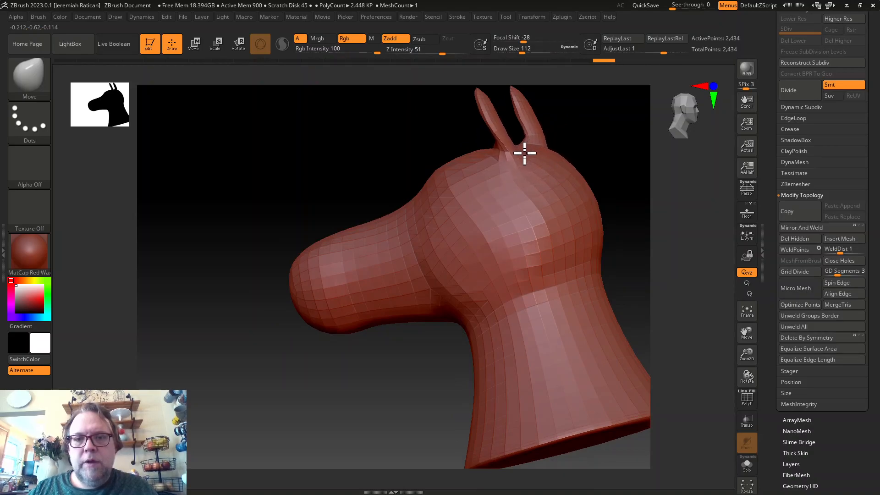
{"action": "mouse_move", "coordinate": [492, 118]}
{"action": "left_mouse_down"}
{"action": "mouse_move", "coordinate": [503, 114]}
{"action": "mouse_move", "coordinate": [475, 173]}
{"action": "left_mouse_up"}
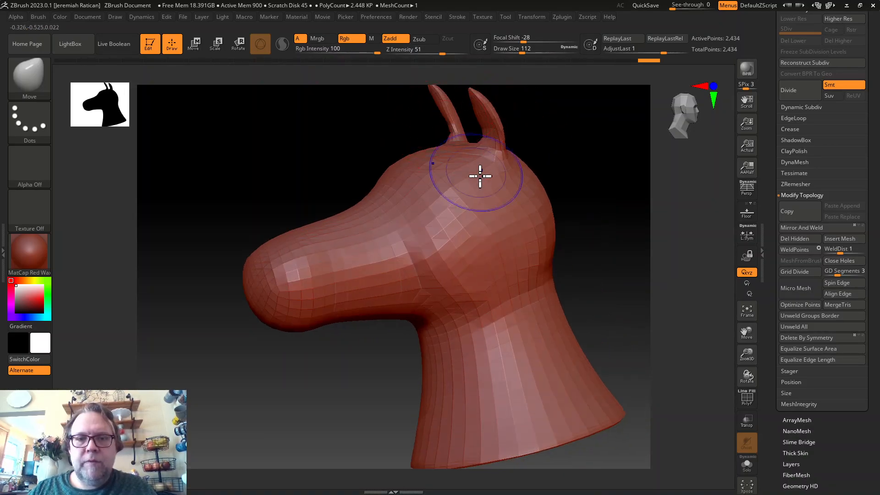
{"action": "left_click_drag", "start_coordinate": [464, 221], "coordinate": [508, 229], "text": "shift"}
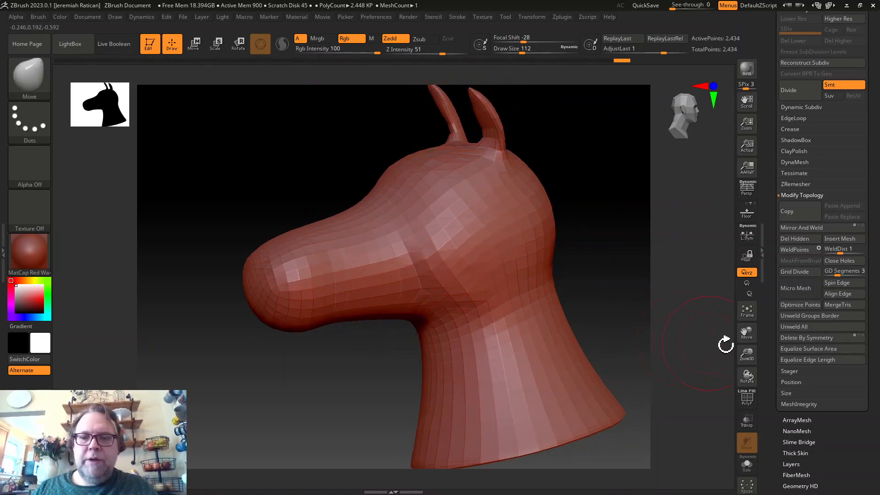
Divide the horse head mesh twice to reach subdivision level 3
{"action": "left_click", "coordinate": [743, 312]}
{"action": "left_click_drag", "start_coordinate": [745, 357], "coordinate": [728, 316]}
{"action": "mouse_move", "coordinate": [534, 308]}
{"action": "left_mouse_down"}
{"action": "mouse_move", "coordinate": [593, 300]}
{"action": "mouse_move", "coordinate": [520, 304]}
{"action": "mouse_move", "coordinate": [534, 320]}
{"action": "left_mouse_up"}
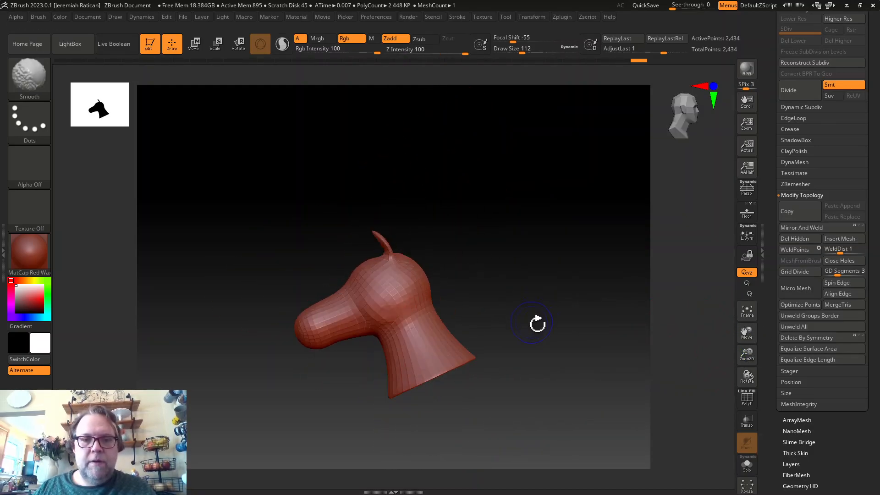
{"action": "left_click_drag", "start_coordinate": [747, 353], "coordinate": [749, 384]}
{"action": "left_click_drag", "start_coordinate": [540, 243], "coordinate": [555, 266]}
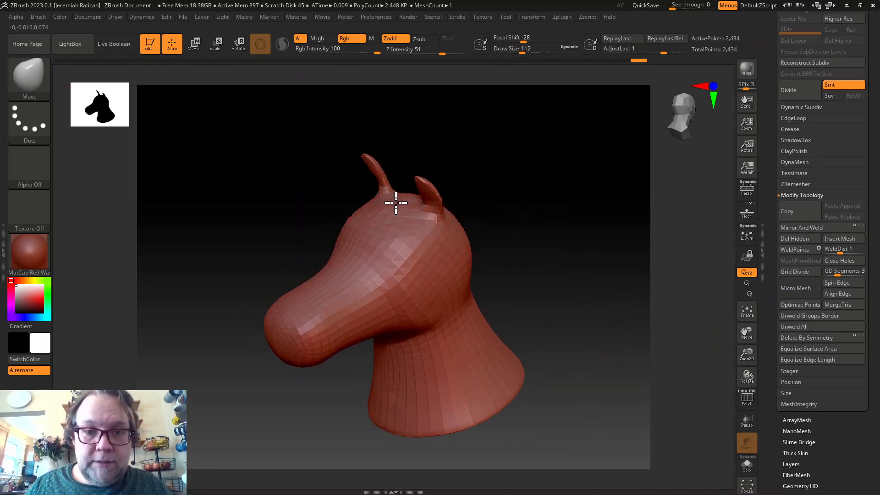
{"action": "mouse_move", "coordinate": [525, 218]}
{"action": "left_mouse_down"}
{"action": "mouse_move", "coordinate": [535, 226]}
{"action": "mouse_move", "coordinate": [519, 220]}
{"action": "left_mouse_up"}
{"action": "left_click_drag", "start_coordinate": [530, 262], "coordinate": [512, 301]}
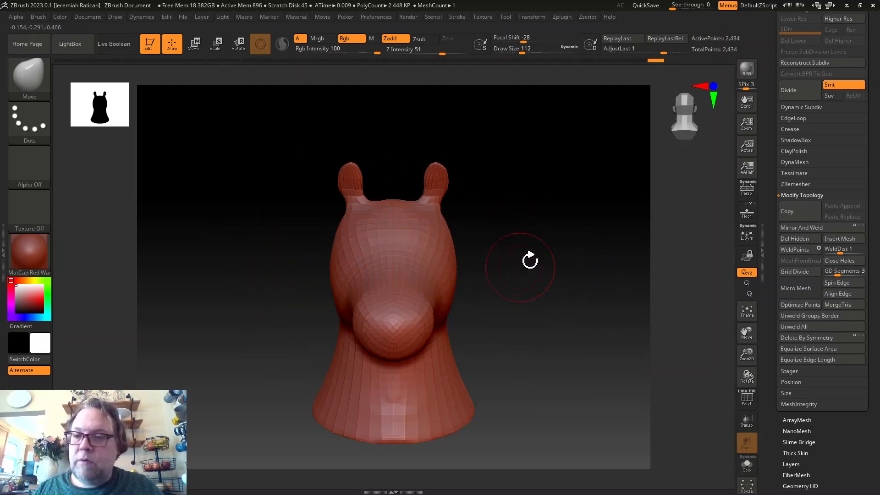
{"action": "left_click", "coordinate": [790, 94]}
{"action": "left_click", "coordinate": [790, 94]}
{"action": "left_click_drag", "start_coordinate": [527, 315], "coordinate": [605, 363]}
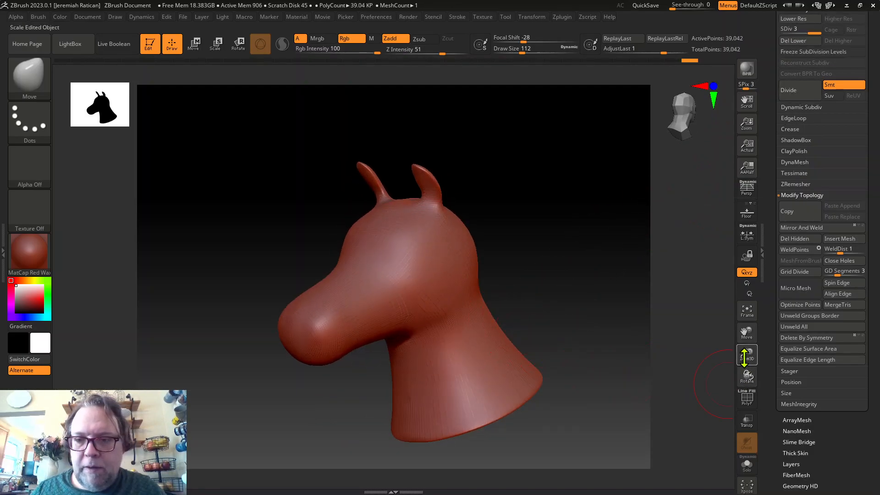
{"action": "left_click_drag", "start_coordinate": [747, 359], "coordinate": [731, 373]}
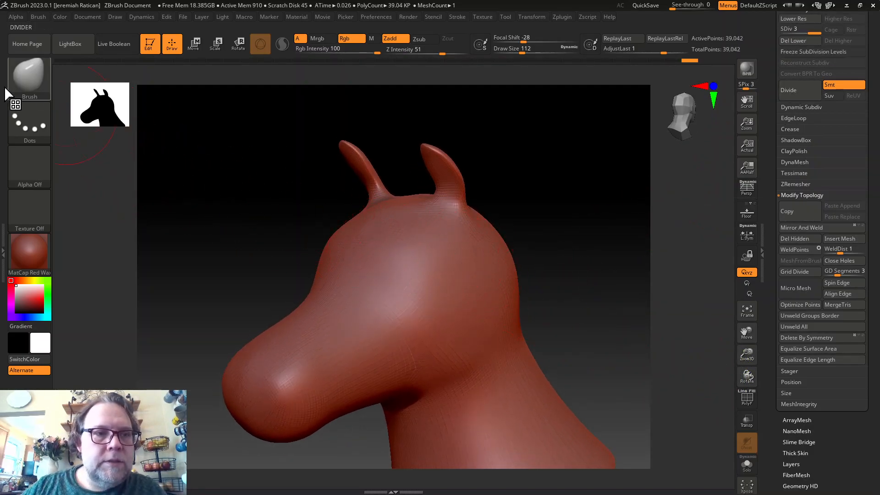
Build up a curved brow ridge over the eye with the ClayBuildup brush at a draw size of about 51
{"action": "left_click", "coordinate": [29, 77]}
{"action": "left_click", "coordinate": [134, 91]}
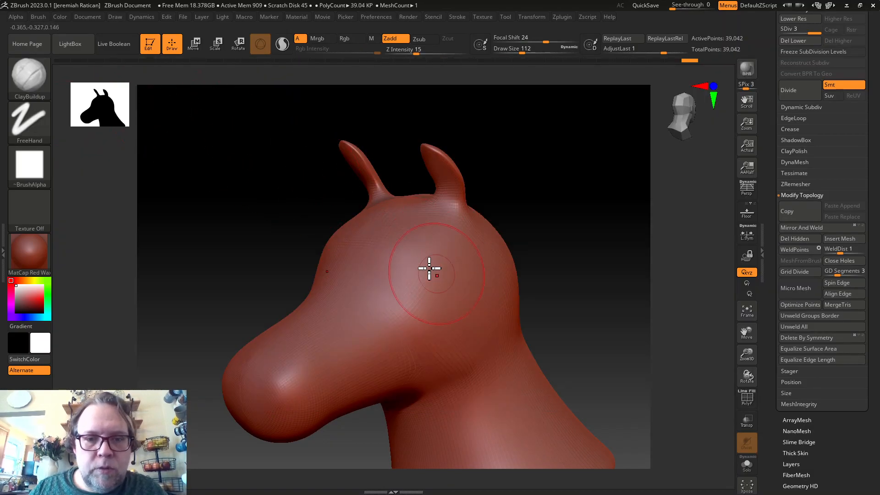
{"action": "left_click_drag", "start_coordinate": [528, 55], "coordinate": [513, 53]}
{"action": "mouse_move", "coordinate": [388, 264]}
{"action": "left_mouse_down"}
{"action": "mouse_move", "coordinate": [420, 255]}
{"action": "mouse_move", "coordinate": [405, 249]}
{"action": "mouse_move", "coordinate": [390, 259]}
{"action": "mouse_move", "coordinate": [390, 277]}
{"action": "left_mouse_up"}
{"action": "mouse_move", "coordinate": [553, 255]}
{"action": "left_mouse_down"}
{"action": "mouse_move", "coordinate": [577, 248]}
{"action": "mouse_move", "coordinate": [403, 334]}
{"action": "left_mouse_up"}
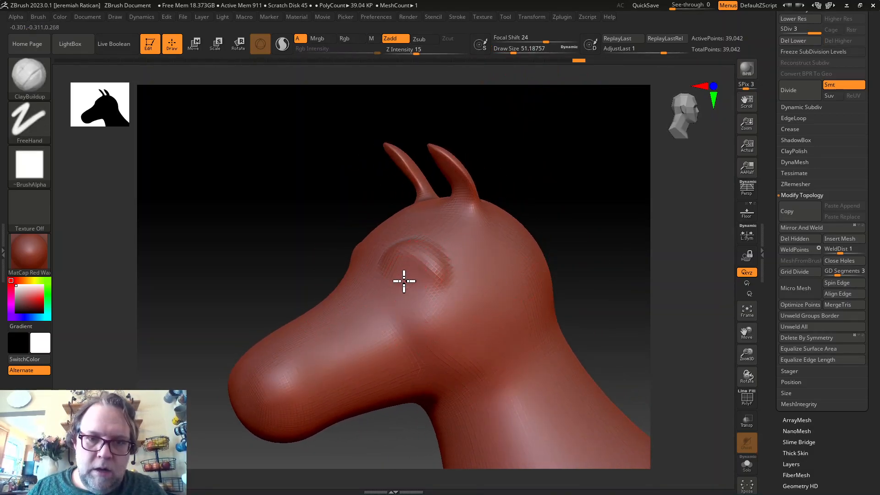
Shape and smooth the eye sockets, and define the horse's cheek and jaw with the ClayBuildup brush
{"action": "mouse_move", "coordinate": [609, 212]}
{"action": "left_mouse_down"}
{"action": "mouse_move", "coordinate": [396, 288]}
{"action": "mouse_move", "coordinate": [388, 266]}
{"action": "mouse_move", "coordinate": [370, 275]}
{"action": "mouse_move", "coordinate": [418, 283]}
{"action": "mouse_move", "coordinate": [378, 275]}
{"action": "left_mouse_up"}
{"action": "mouse_move", "coordinate": [568, 245]}
{"action": "left_mouse_down"}
{"action": "mouse_move", "coordinate": [561, 233]}
{"action": "mouse_move", "coordinate": [602, 245]}
{"action": "mouse_move", "coordinate": [396, 282]}
{"action": "mouse_move", "coordinate": [389, 293]}
{"action": "left_mouse_up"}
{"action": "left_click_drag", "start_coordinate": [364, 260], "coordinate": [321, 277], "text": "shift"}
{"action": "left_click_drag", "start_coordinate": [605, 263], "coordinate": [548, 253]}
{"action": "mouse_move", "coordinate": [436, 346]}
{"action": "left_mouse_down"}
{"action": "mouse_move", "coordinate": [471, 351]}
{"action": "mouse_move", "coordinate": [514, 338]}
{"action": "mouse_move", "coordinate": [477, 352]}
{"action": "left_mouse_up"}
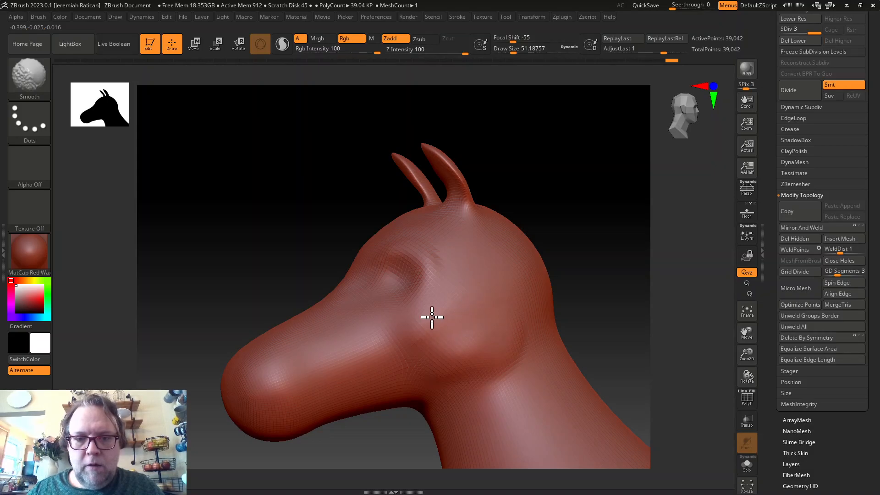
{"action": "mouse_move", "coordinate": [603, 269]}
{"action": "left_mouse_down"}
{"action": "mouse_move", "coordinate": [634, 261]}
{"action": "mouse_move", "coordinate": [581, 257]}
{"action": "mouse_move", "coordinate": [598, 270]}
{"action": "left_mouse_up"}
Sculpt the front of the muzzle, carve in its sides with ClayBuildup, and smooth the strokes
{"action": "left_click_drag", "start_coordinate": [191, 310], "coordinate": [282, 322]}
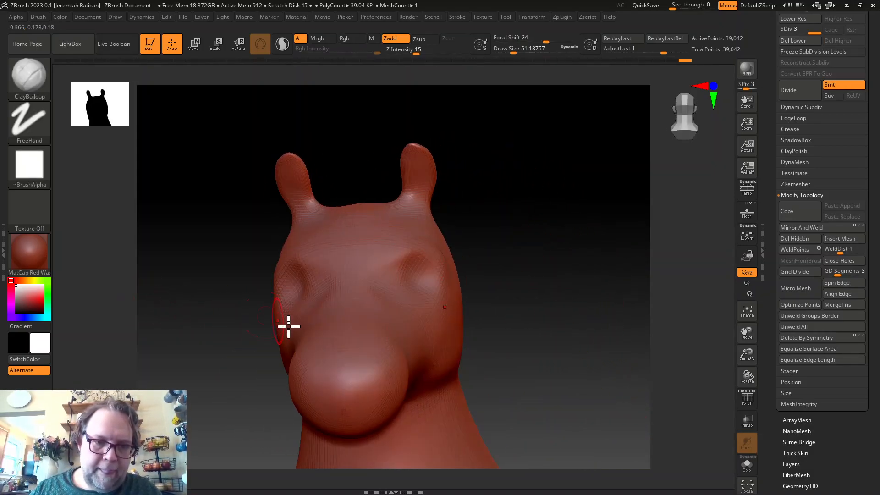
{"action": "mouse_move", "coordinate": [356, 386]}
{"action": "left_mouse_down"}
{"action": "mouse_move", "coordinate": [383, 389]}
{"action": "mouse_move", "coordinate": [350, 400]}
{"action": "left_mouse_up"}
{"action": "mouse_move", "coordinate": [630, 300]}
{"action": "left_mouse_down"}
{"action": "mouse_move", "coordinate": [620, 285]}
{"action": "mouse_move", "coordinate": [609, 293]}
{"action": "left_mouse_up"}
{"action": "left_click_drag", "start_coordinate": [353, 423], "coordinate": [430, 396], "text": "alt"}
{"action": "left_click_drag", "start_coordinate": [372, 389], "coordinate": [423, 377], "text": "alt"}
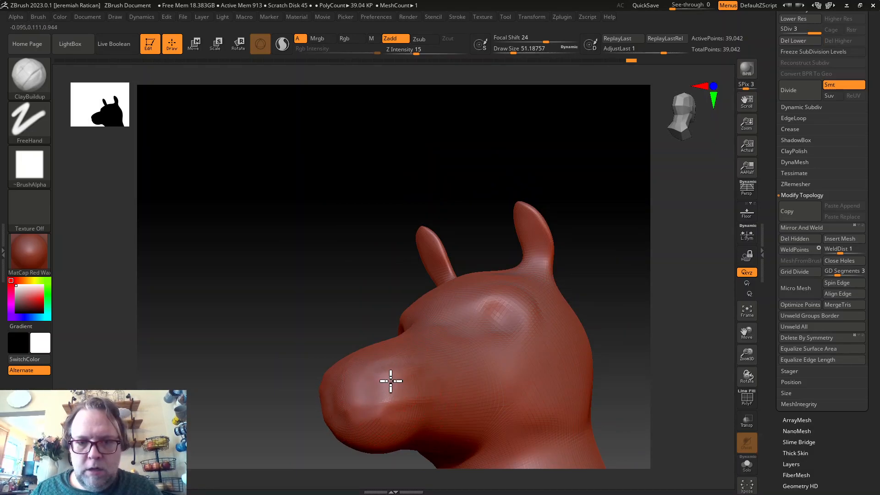
{"action": "key", "text": "shift"}
Carve the side of the muzzle deeper between the nose and the cheek, and smooth it
{"action": "mouse_move", "coordinate": [357, 310]}
{"action": "left_mouse_down"}
{"action": "mouse_move", "coordinate": [326, 330]}
{"action": "mouse_move", "coordinate": [351, 339]}
{"action": "left_mouse_up"}
{"action": "left_click_drag", "start_coordinate": [361, 379], "coordinate": [452, 330], "text": "alt"}
{"action": "left_click_drag", "start_coordinate": [384, 370], "coordinate": [436, 363], "text": "alt"}
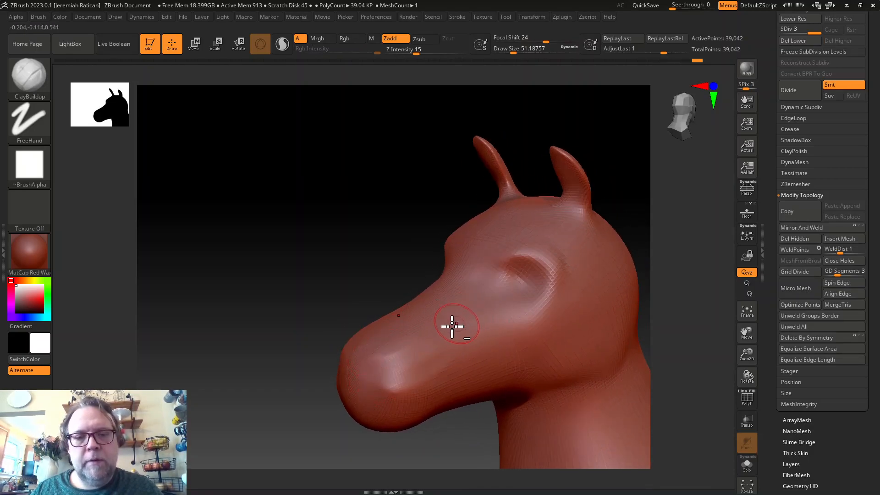
{"action": "key", "text": "shift"}
{"action": "mouse_move", "coordinate": [337, 294]}
{"action": "left_mouse_down"}
{"action": "mouse_move", "coordinate": [326, 269]}
{"action": "mouse_move", "coordinate": [342, 263]}
{"action": "mouse_move", "coordinate": [294, 277]}
{"action": "left_mouse_up"}
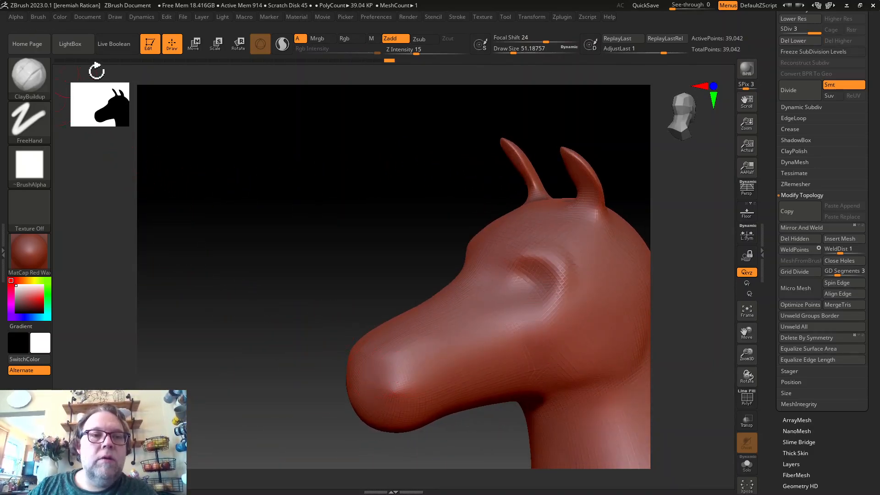
Sculpt the curved nostril rims on the muzzle with the Standard brush at a draw size of about 23
{"action": "left_click", "coordinate": [30, 75]}
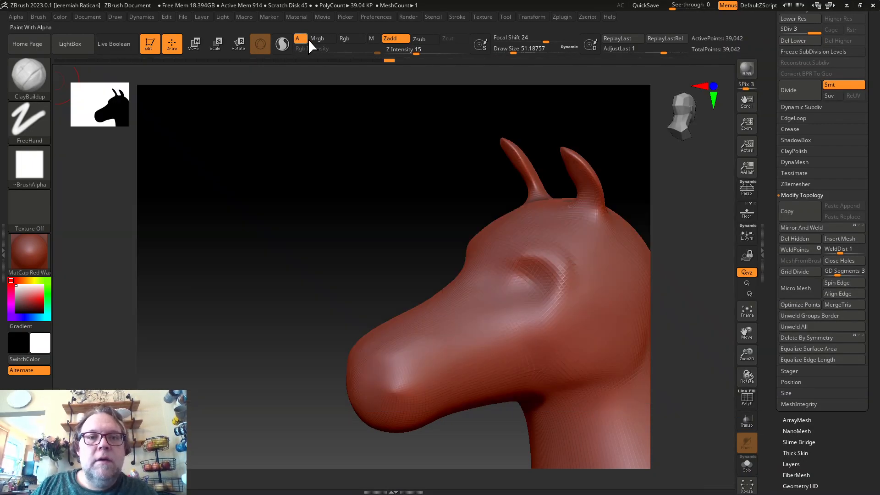
{"action": "left_click", "coordinate": [35, 86]}
{"action": "left_click", "coordinate": [349, 92]}
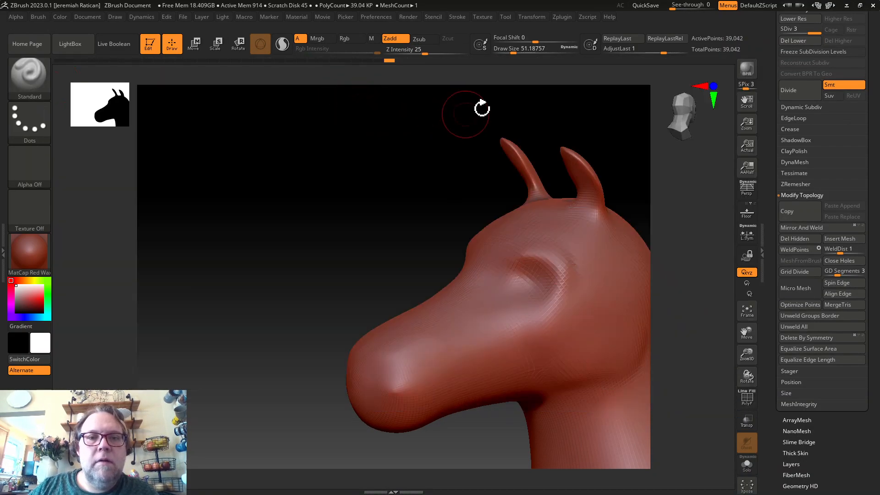
{"action": "left_click_drag", "start_coordinate": [514, 50], "coordinate": [504, 50]}
{"action": "left_click_drag", "start_coordinate": [418, 120], "coordinate": [574, 103]}
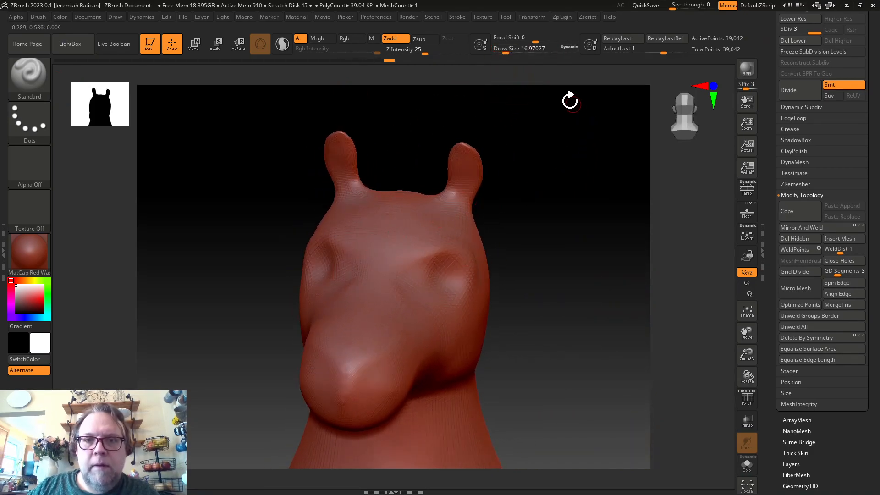
{"action": "left_click_drag", "start_coordinate": [507, 52], "coordinate": [508, 52]}
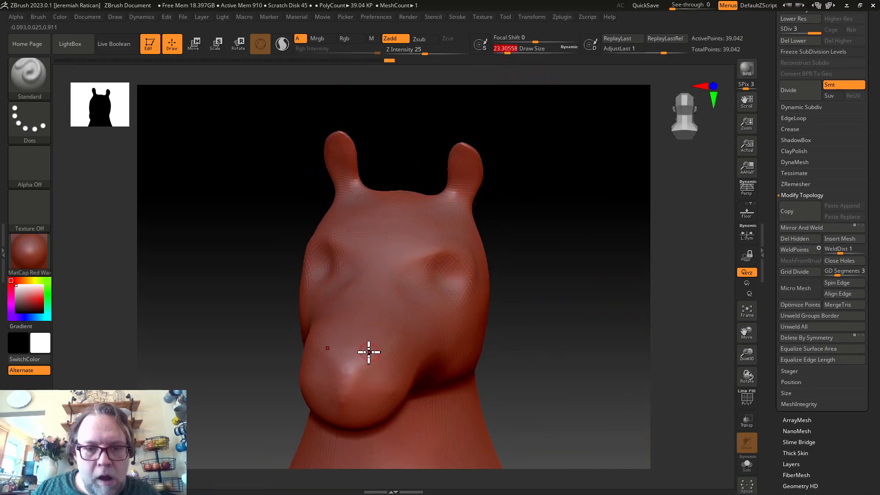
{"action": "mouse_move", "coordinate": [388, 368]}
{"action": "left_mouse_down"}
{"action": "mouse_move", "coordinate": [361, 380]}
{"action": "mouse_move", "coordinate": [345, 408]}
{"action": "left_mouse_up"}
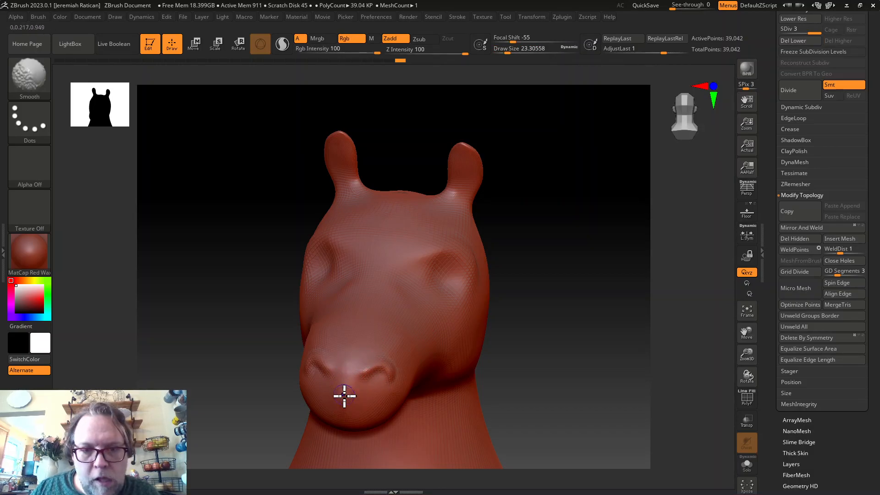
{"action": "left_click_drag", "start_coordinate": [501, 334], "coordinate": [562, 338]}
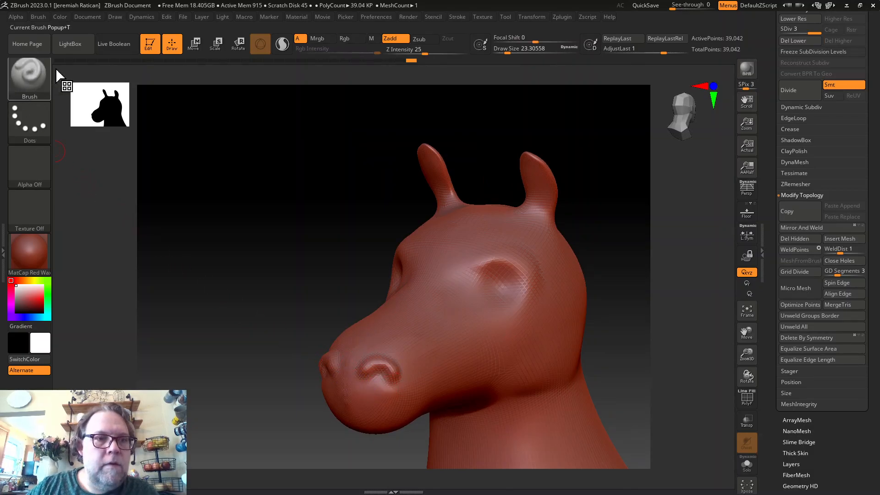
Flatten and soften the nostril rims with the hPolish brush and smoothing
{"action": "key", "text": "b"}
{"action": "key", "text": "h"}
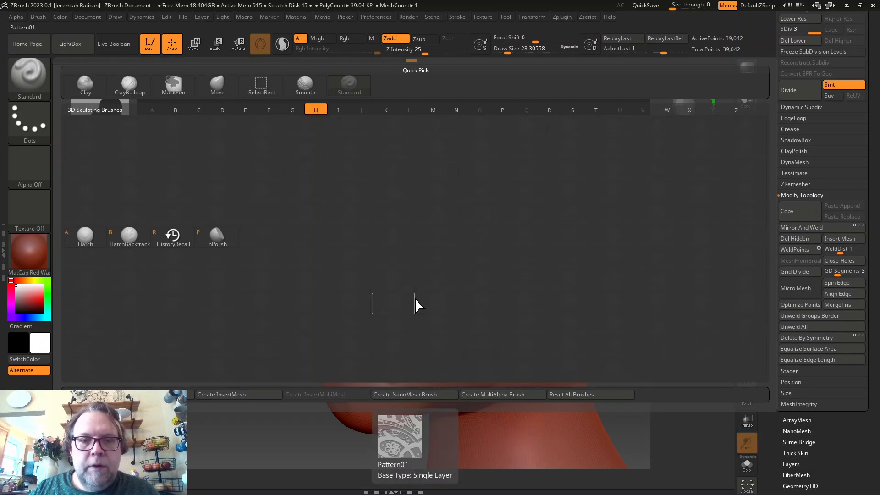
{"action": "key", "text": "p"}
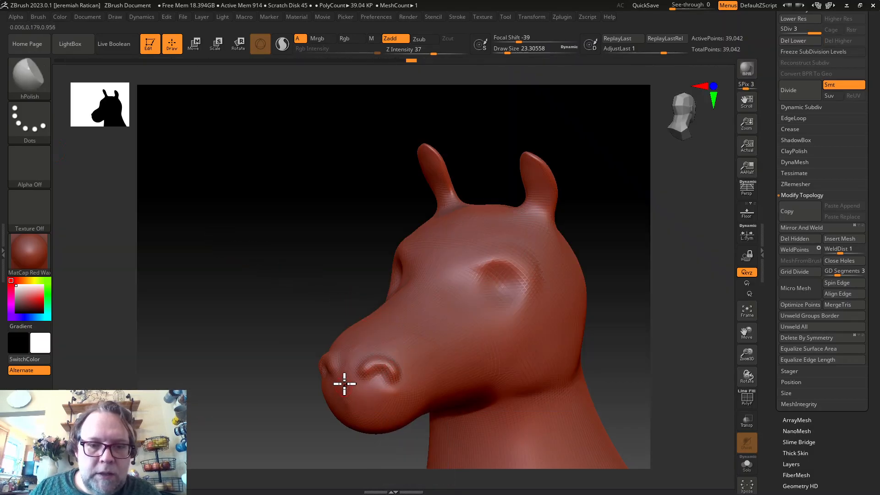
{"action": "left_click_drag", "start_coordinate": [291, 448], "coordinate": [397, 366], "text": "shift"}
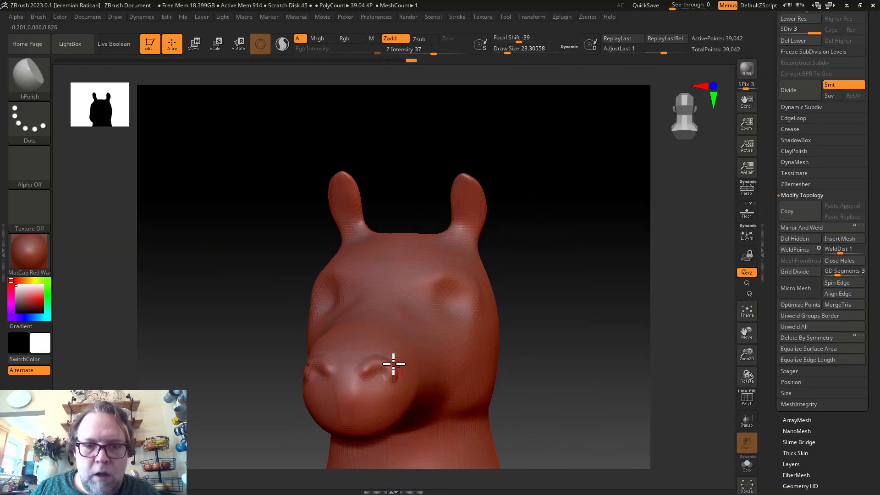
{"action": "left_click_drag", "start_coordinate": [592, 349], "coordinate": [522, 351], "text": "shift"}
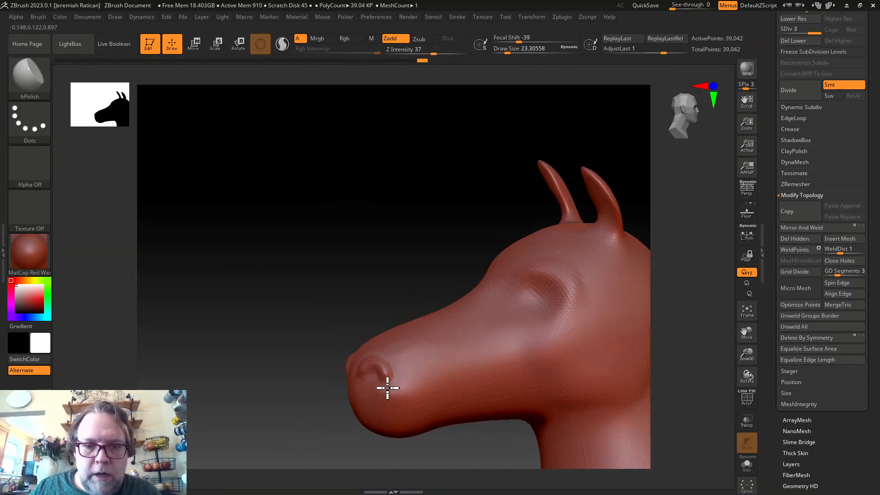
{"action": "key", "text": "shift"}
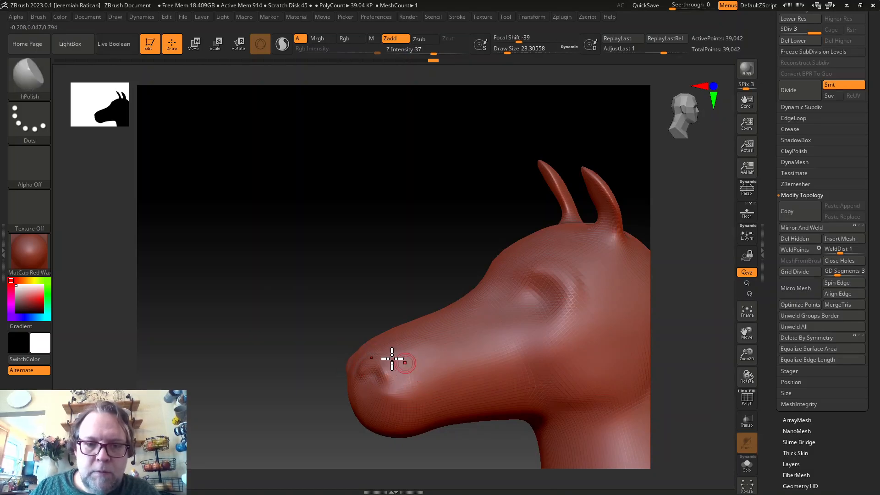
{"action": "left_click_drag", "start_coordinate": [250, 311], "coordinate": [274, 298]}
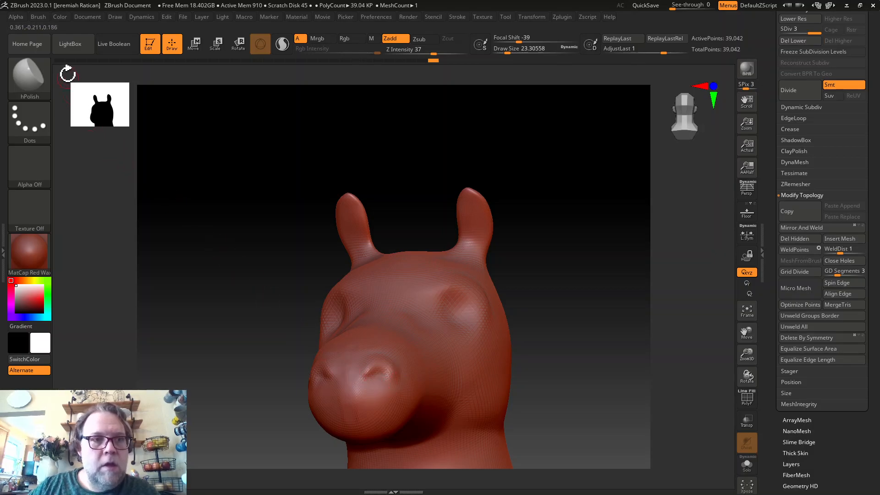
Refine the nostrils and carve the mouth line around the muzzle with the Standard brush, smoothing the result
{"action": "left_click", "coordinate": [29, 75]}
{"action": "left_click", "coordinate": [390, 86]}
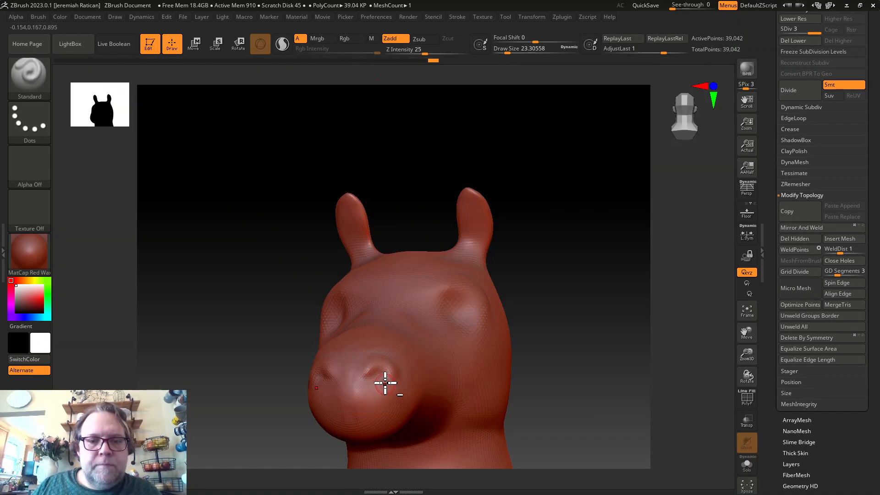
{"action": "left_click_drag", "start_coordinate": [625, 347], "coordinate": [573, 353]}
{"action": "left_click_drag", "start_coordinate": [374, 421], "coordinate": [434, 413]}
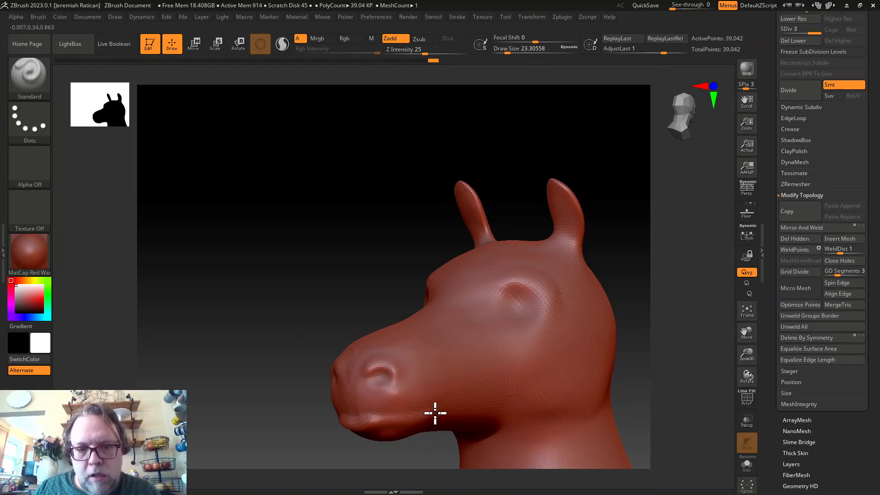
{"action": "key", "text": "shift"}
{"action": "mouse_move", "coordinate": [416, 463]}
{"action": "left_mouse_down"}
{"action": "mouse_move", "coordinate": [401, 429]}
{"action": "mouse_move", "coordinate": [479, 425]}
{"action": "left_mouse_up"}
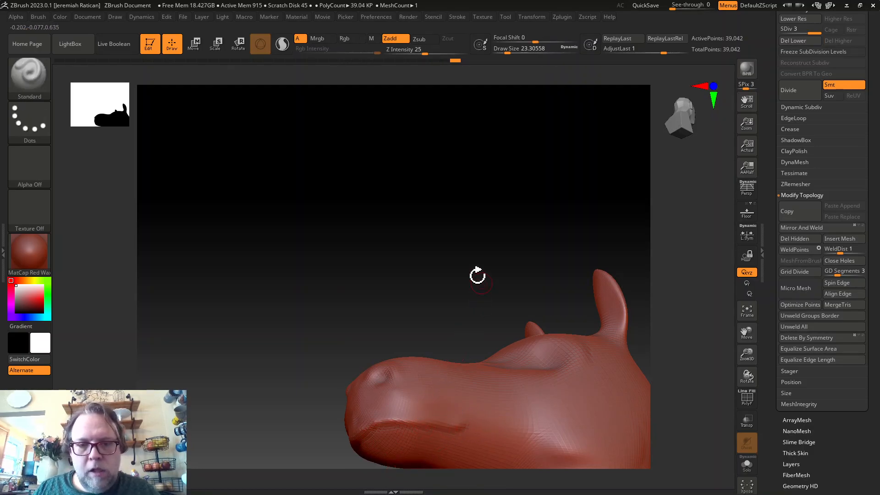
Sculpt the lower lip and a line along the lower jaw towards the cheek, and smooth the strokes
{"action": "left_click_drag", "start_coordinate": [481, 276], "coordinate": [559, 374]}
{"action": "left_click_drag", "start_coordinate": [748, 334], "coordinate": [735, 291]}
{"action": "left_click_drag", "start_coordinate": [326, 320], "coordinate": [377, 315]}
{"action": "left_click_drag", "start_coordinate": [162, 225], "coordinate": [212, 355]}
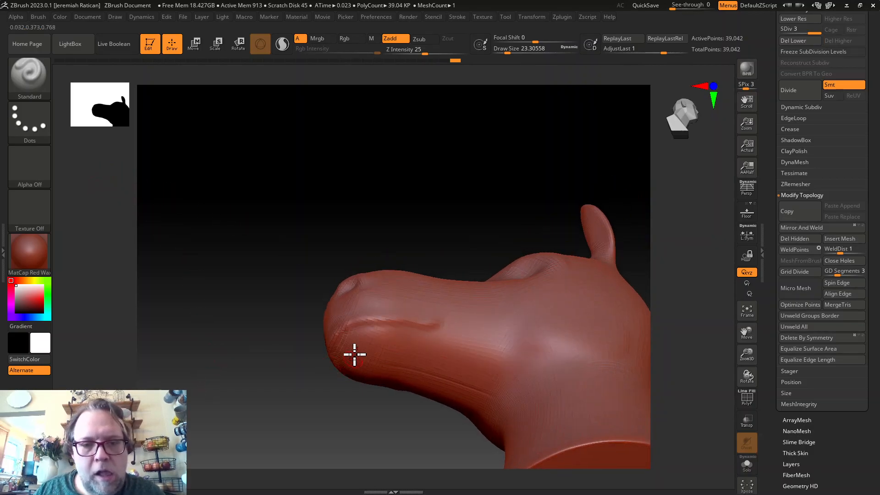
{"action": "mouse_move", "coordinate": [355, 342]}
{"action": "left_mouse_down"}
{"action": "mouse_move", "coordinate": [405, 338]}
{"action": "mouse_move", "coordinate": [401, 351]}
{"action": "mouse_move", "coordinate": [524, 344]}
{"action": "mouse_move", "coordinate": [520, 363]}
{"action": "left_mouse_up"}
{"action": "key", "text": "shift"}
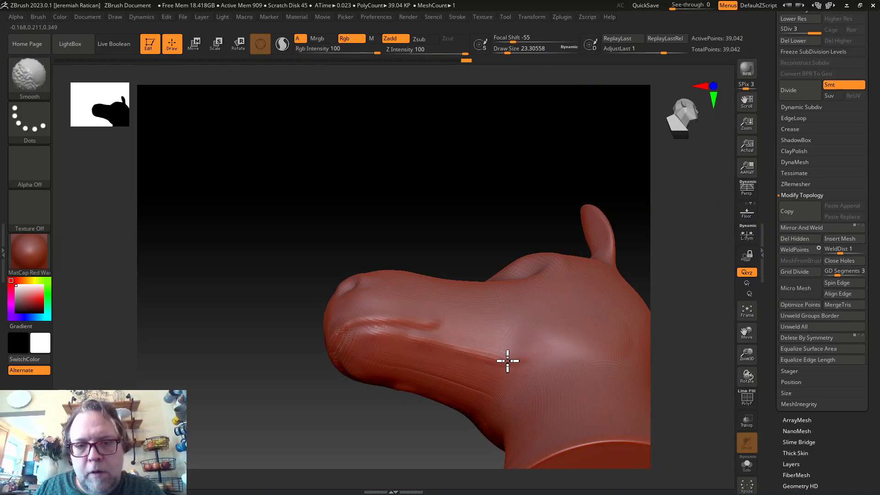
Smooth the underside of the jaw, the mouth line and the front of the muzzle
{"action": "left_click_drag", "start_coordinate": [379, 389], "coordinate": [342, 424]}
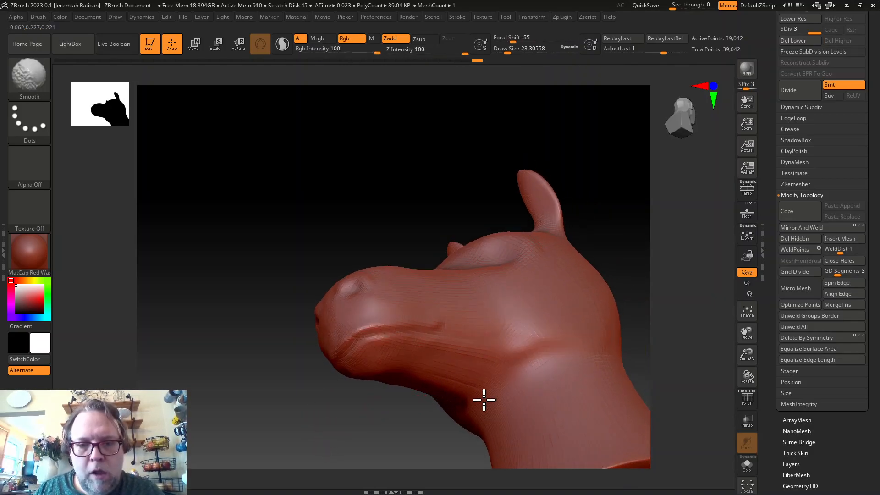
{"action": "mouse_move", "coordinate": [393, 196]}
{"action": "left_mouse_down"}
{"action": "mouse_move", "coordinate": [373, 232]}
{"action": "mouse_move", "coordinate": [381, 211]}
{"action": "left_mouse_up"}
{"action": "key", "text": "shift"}
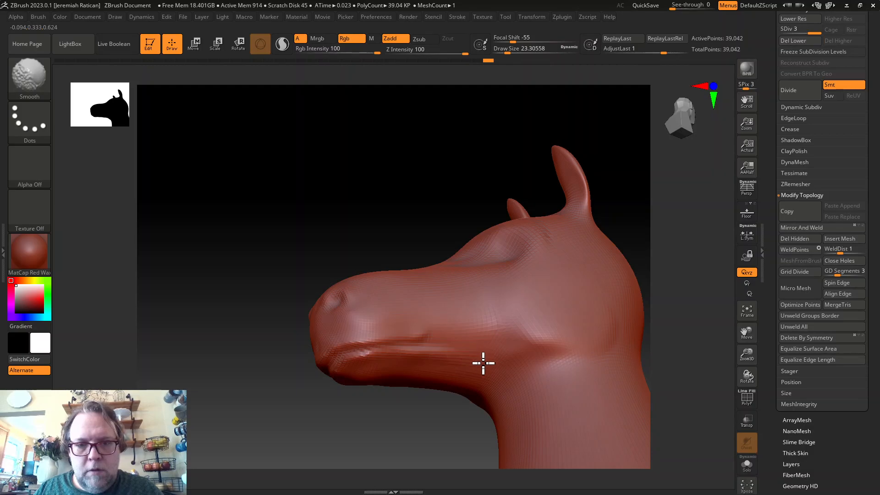
{"action": "mouse_move", "coordinate": [291, 210]}
{"action": "left_mouse_down"}
{"action": "mouse_move", "coordinate": [304, 271]}
{"action": "mouse_move", "coordinate": [304, 260]}
{"action": "left_mouse_up"}
{"action": "key", "text": "shift"}
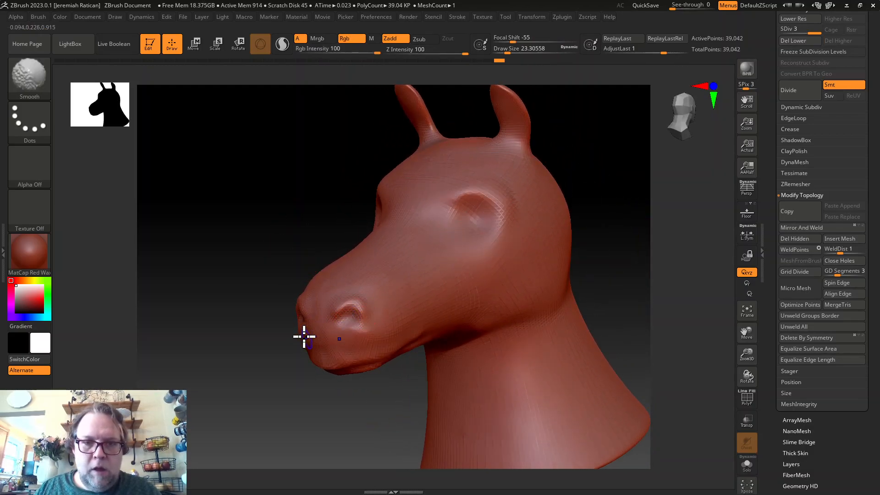
Sculpt the brow ridges above the eyes with the Standard brush, smooth them, and touch up the mouth line
{"action": "mouse_move", "coordinate": [250, 224]}
{"action": "left_mouse_down"}
{"action": "mouse_move", "coordinate": [387, 202]}
{"action": "mouse_move", "coordinate": [340, 202]}
{"action": "left_mouse_up"}
{"action": "left_click_drag", "start_coordinate": [480, 193], "coordinate": [393, 219]}
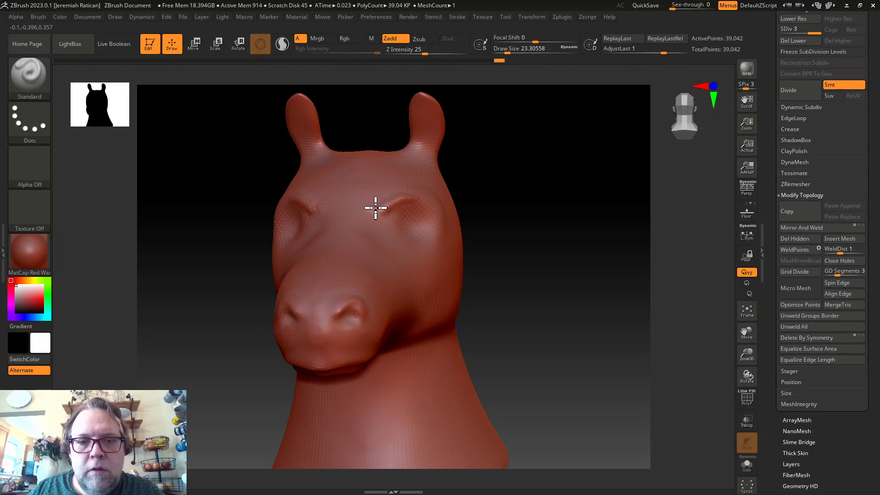
{"action": "key", "text": "shift"}
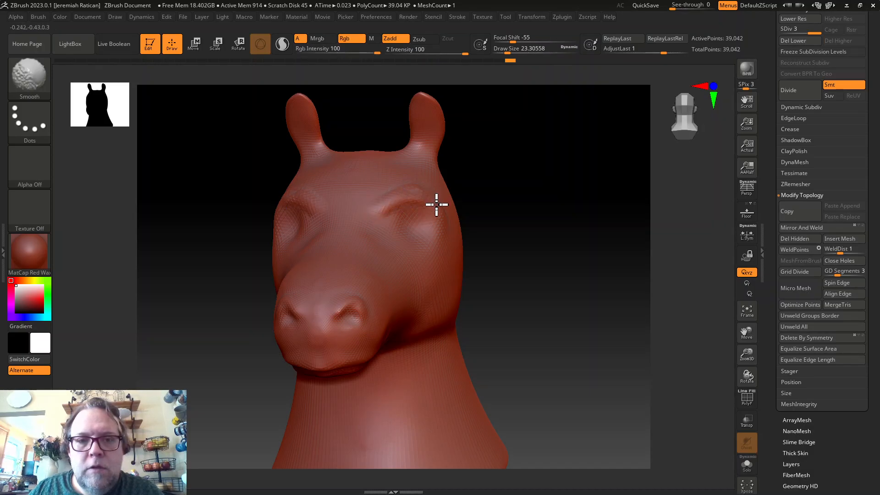
{"action": "mouse_move", "coordinate": [583, 222]}
{"action": "left_mouse_down"}
{"action": "mouse_move", "coordinate": [548, 212]}
{"action": "mouse_move", "coordinate": [559, 218]}
{"action": "left_mouse_up"}
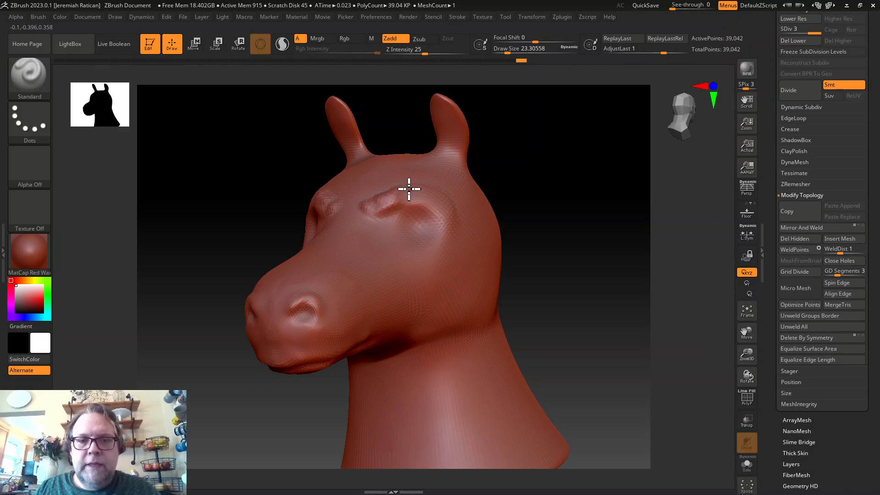
{"action": "key", "text": "shift"}
{"action": "mouse_move", "coordinate": [566, 201]}
{"action": "left_mouse_down"}
{"action": "mouse_move", "coordinate": [559, 197]}
{"action": "mouse_move", "coordinate": [549, 216]}
{"action": "mouse_move", "coordinate": [562, 222]}
{"action": "left_mouse_up"}
{"action": "mouse_move", "coordinate": [345, 368]}
{"action": "left_mouse_down"}
{"action": "mouse_move", "coordinate": [357, 365]}
{"action": "mouse_move", "coordinate": [349, 373]}
{"action": "left_mouse_up"}
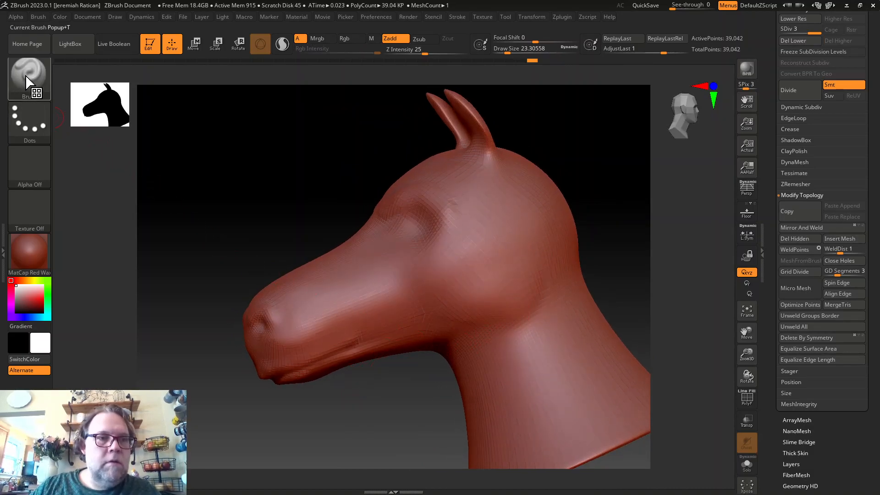
Cut two short grooves behind the jaw at the top of the neck with the Slash3 brush, and smooth them
{"action": "key", "text": "b"}
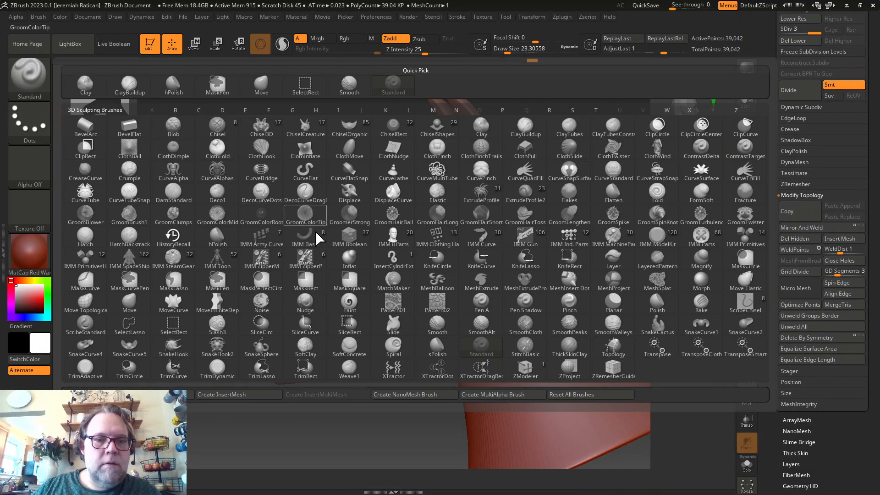
{"action": "left_click", "coordinate": [217, 326]}
{"action": "left_click_drag", "start_coordinate": [463, 327], "coordinate": [529, 338]}
{"action": "left_click_drag", "start_coordinate": [486, 301], "coordinate": [516, 311]}
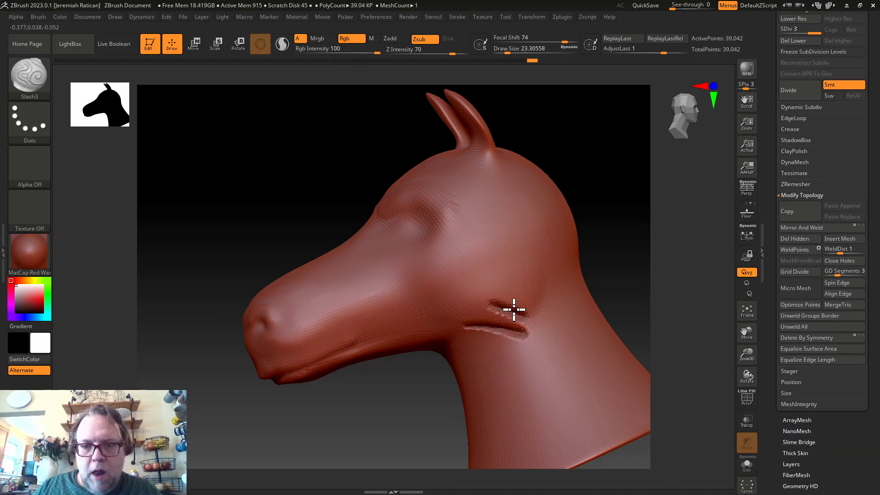
{"action": "left_click_drag", "start_coordinate": [618, 288], "coordinate": [625, 226]}
{"action": "mouse_move", "coordinate": [491, 321]}
{"action": "left_mouse_down", "text": "shift"}
{"action": "mouse_move", "coordinate": [520, 334]}
{"action": "mouse_move", "coordinate": [485, 298]}
{"action": "left_mouse_up", "text": "shift"}
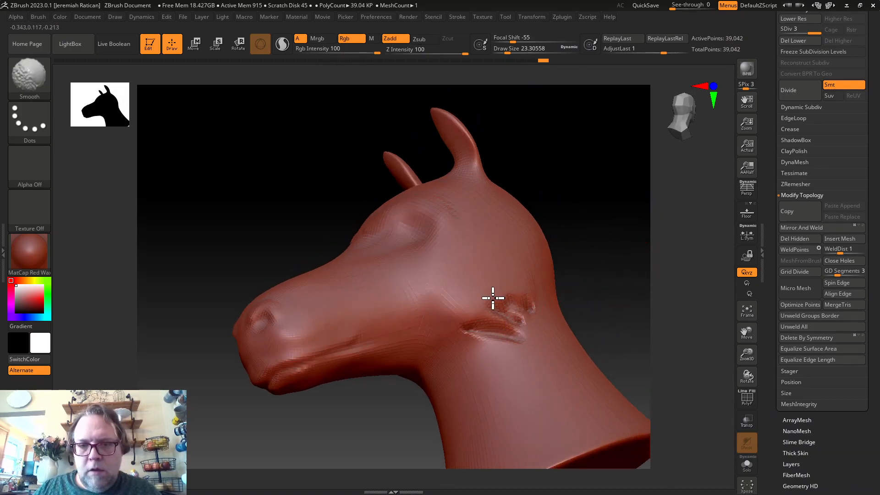
{"action": "left_click_drag", "start_coordinate": [491, 329], "coordinate": [532, 301], "text": "shift"}
{"action": "mouse_move", "coordinate": [634, 253]}
{"action": "left_mouse_down"}
{"action": "mouse_move", "coordinate": [589, 287]}
{"action": "mouse_move", "coordinate": [638, 277]}
{"action": "mouse_move", "coordinate": [621, 297]}
{"action": "mouse_move", "coordinate": [611, 287]}
{"action": "mouse_move", "coordinate": [585, 288]}
{"action": "left_mouse_up"}
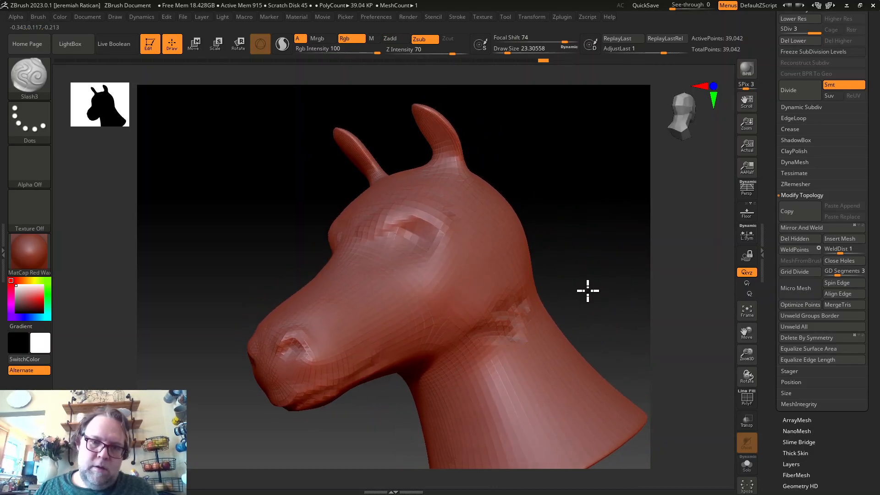
Subdivide the head to level 4 and carve hair furrows behind the jaw with the Rake brush at draw size 56.467
{"action": "left_click", "coordinate": [28, 74]}
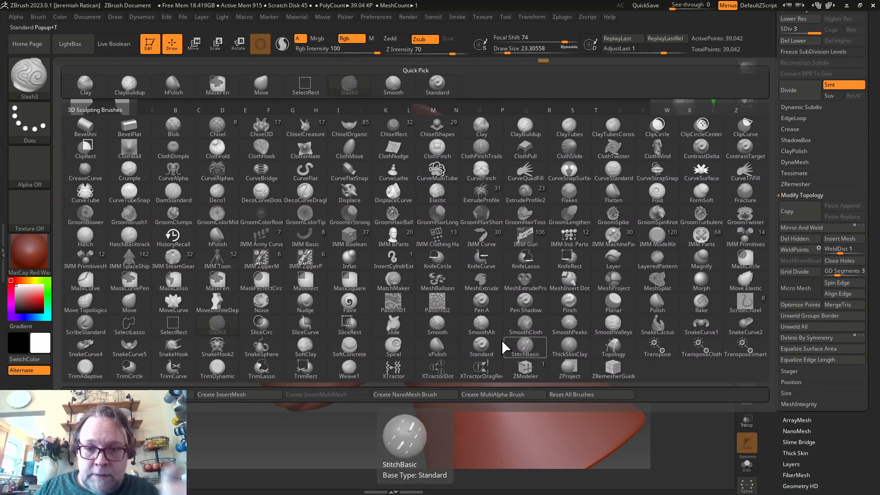
{"action": "key", "text": "r"}
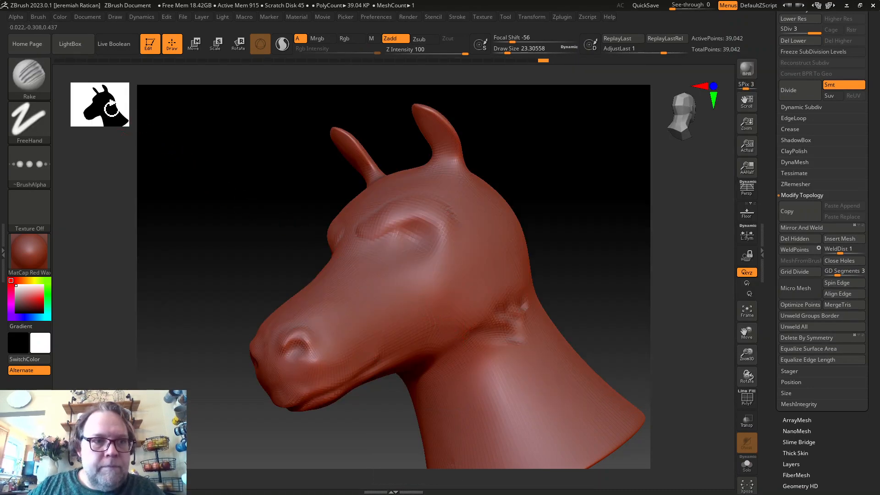
{"action": "left_click_drag", "start_coordinate": [507, 51], "coordinate": [514, 51]}
{"action": "left_click_drag", "start_coordinate": [615, 306], "coordinate": [573, 303]}
{"action": "mouse_move", "coordinate": [476, 312]}
{"action": "left_mouse_down"}
{"action": "mouse_move", "coordinate": [541, 298]}
{"action": "mouse_move", "coordinate": [450, 318]}
{"action": "mouse_move", "coordinate": [496, 291]}
{"action": "mouse_move", "coordinate": [497, 317]}
{"action": "mouse_move", "coordinate": [509, 325]}
{"action": "left_mouse_up"}
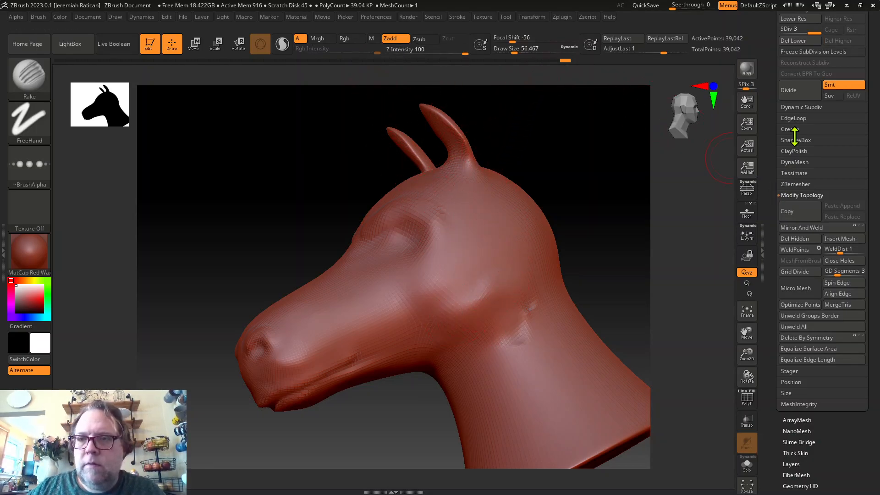
{"action": "left_click", "coordinate": [796, 97]}
{"action": "mouse_move", "coordinate": [451, 317]}
{"action": "left_mouse_down"}
{"action": "mouse_move", "coordinate": [506, 328]}
{"action": "mouse_move", "coordinate": [471, 296]}
{"action": "mouse_move", "coordinate": [538, 304]}
{"action": "mouse_move", "coordinate": [519, 289]}
{"action": "left_mouse_up"}
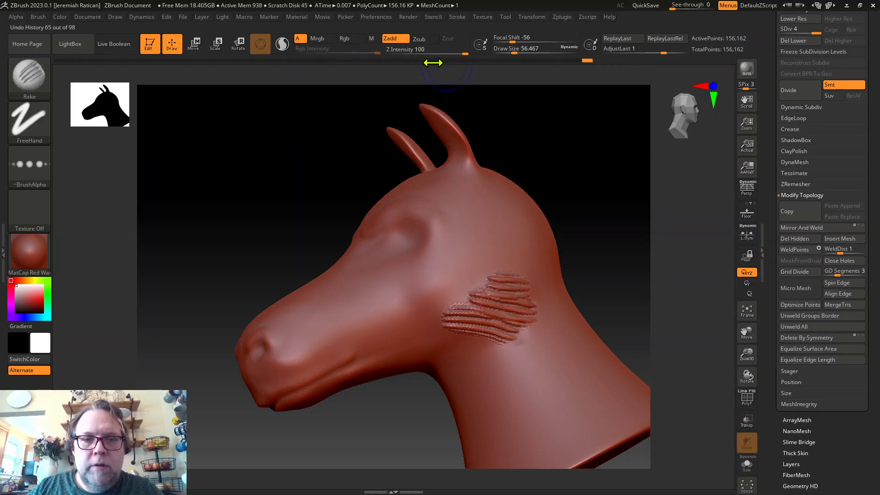
Set the Smooth brush's Z intensity to 25, then soften the furrows behind the jaw and rake over them again
{"action": "left_click", "coordinate": [444, 49], "text": "shift"}
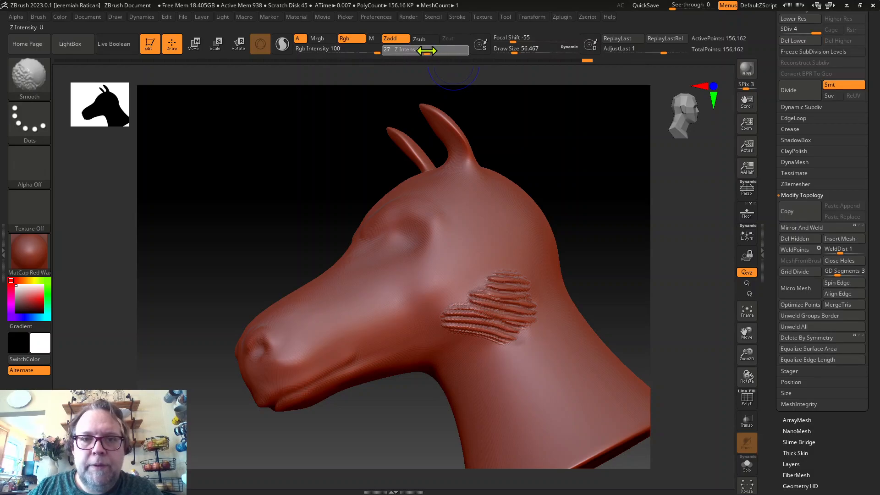
{"action": "left_click_drag", "start_coordinate": [426, 50], "coordinate": [424, 50]}
{"action": "mouse_move", "coordinate": [494, 307]}
{"action": "left_mouse_down", "text": "shift"}
{"action": "mouse_move", "coordinate": [432, 311]}
{"action": "mouse_move", "coordinate": [514, 342]}
{"action": "mouse_move", "coordinate": [506, 260]}
{"action": "left_mouse_up", "text": "shift"}
{"action": "left_click_drag", "start_coordinate": [615, 234], "coordinate": [578, 259]}
{"action": "mouse_move", "coordinate": [496, 276]}
{"action": "left_mouse_down"}
{"action": "mouse_move", "coordinate": [505, 281]}
{"action": "mouse_move", "coordinate": [491, 300]}
{"action": "mouse_move", "coordinate": [484, 290]}
{"action": "left_mouse_up"}
{"action": "key", "text": "shift"}
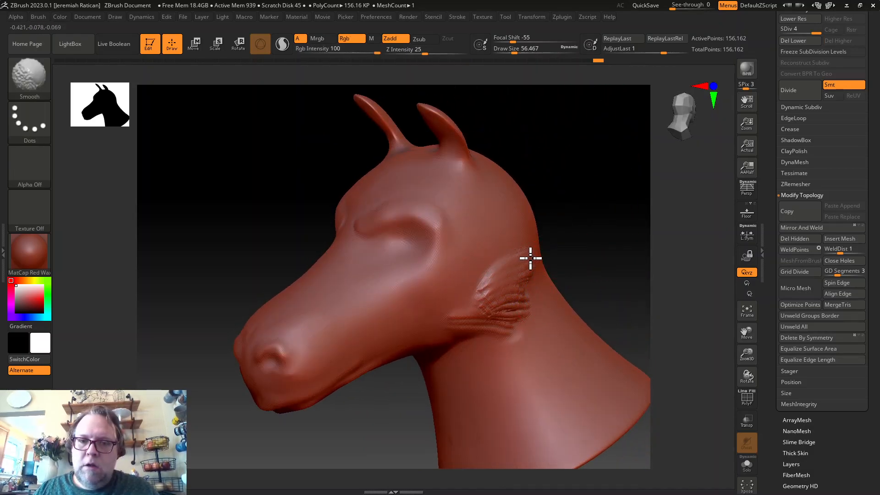
{"action": "mouse_move", "coordinate": [615, 240]}
{"action": "left_mouse_down"}
{"action": "mouse_move", "coordinate": [589, 233]}
{"action": "mouse_move", "coordinate": [584, 246]}
{"action": "left_mouse_up"}
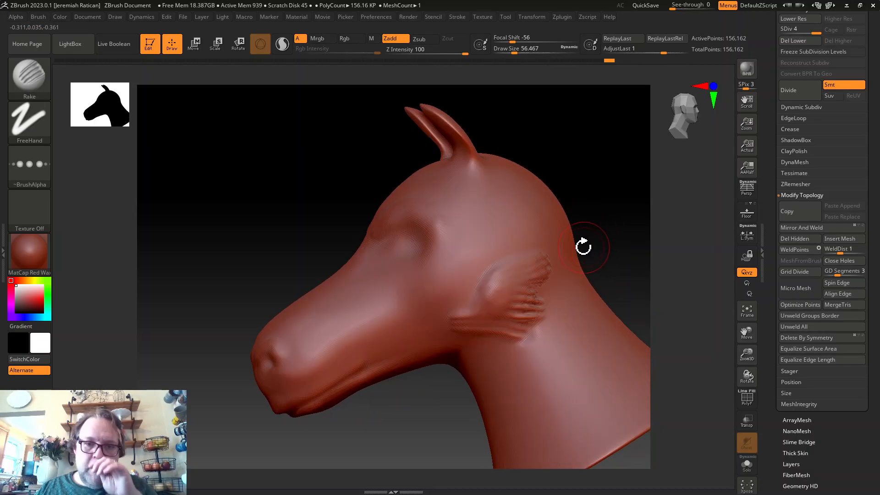
Undo the last two strokes, and rake hair strokes from the back of the jaw up towards the ear
{"action": "key", "text": "ctrl+z"}
{"action": "key", "text": "ctrl+z"}
{"action": "left_click_drag", "start_coordinate": [502, 281], "coordinate": [501, 200]}
{"action": "key", "text": "shift"}
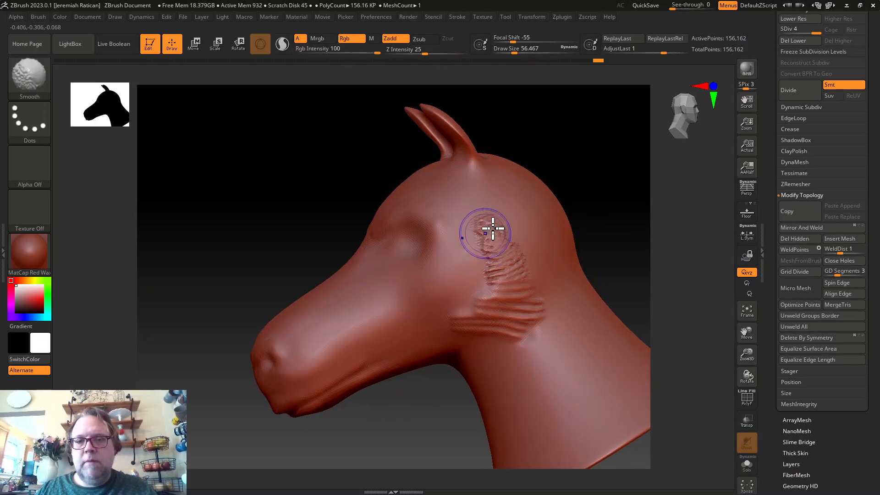
{"action": "mouse_move", "coordinate": [570, 178]}
{"action": "left_mouse_down"}
{"action": "mouse_move", "coordinate": [612, 152]}
{"action": "mouse_move", "coordinate": [590, 148]}
{"action": "left_mouse_up"}
Build up volume in the hair tuft behind the jaw with the ClayBuildup brush
{"action": "left_click", "coordinate": [29, 76]}
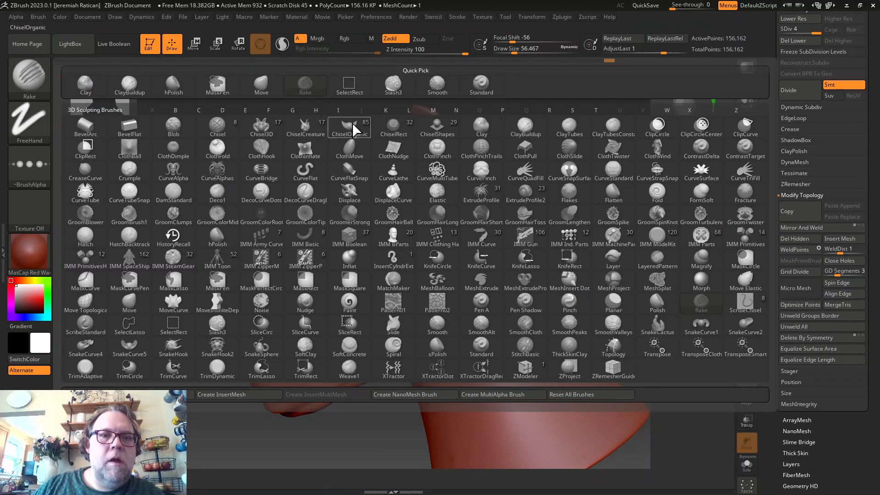
{"action": "left_click", "coordinate": [129, 84]}
{"action": "mouse_move", "coordinate": [497, 304]}
{"action": "left_mouse_down"}
{"action": "mouse_move", "coordinate": [511, 318]}
{"action": "mouse_move", "coordinate": [493, 310]}
{"action": "mouse_move", "coordinate": [510, 279]}
{"action": "mouse_move", "coordinate": [510, 243]}
{"action": "left_mouse_up"}
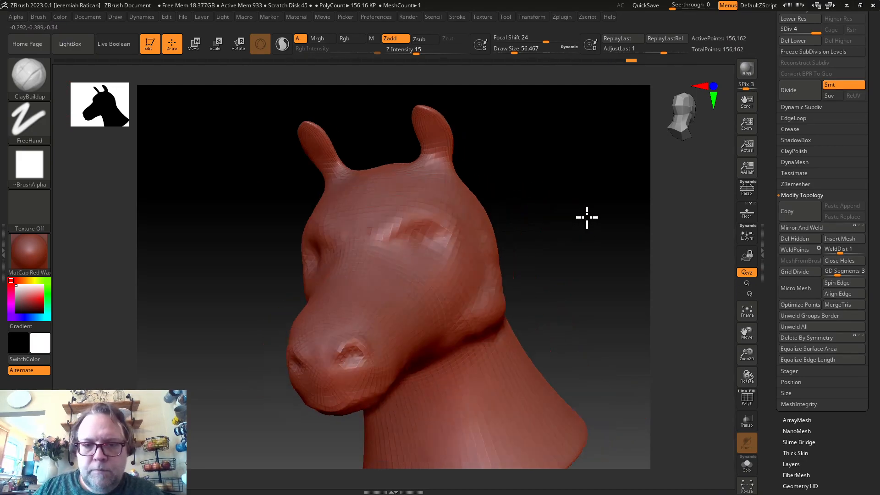
{"action": "left_click_drag", "start_coordinate": [587, 218], "coordinate": [564, 226]}
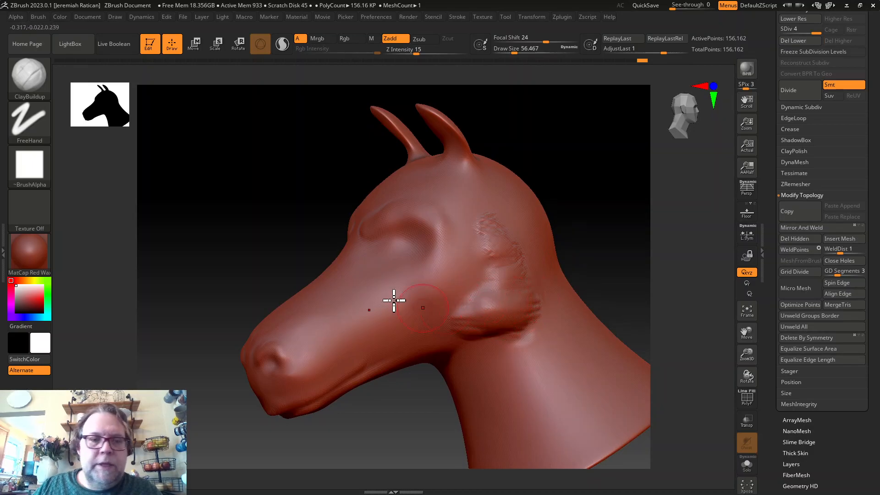
{"action": "key", "text": "b"}
{"action": "key", "text": "r"}
{"action": "key", "text": "a"}
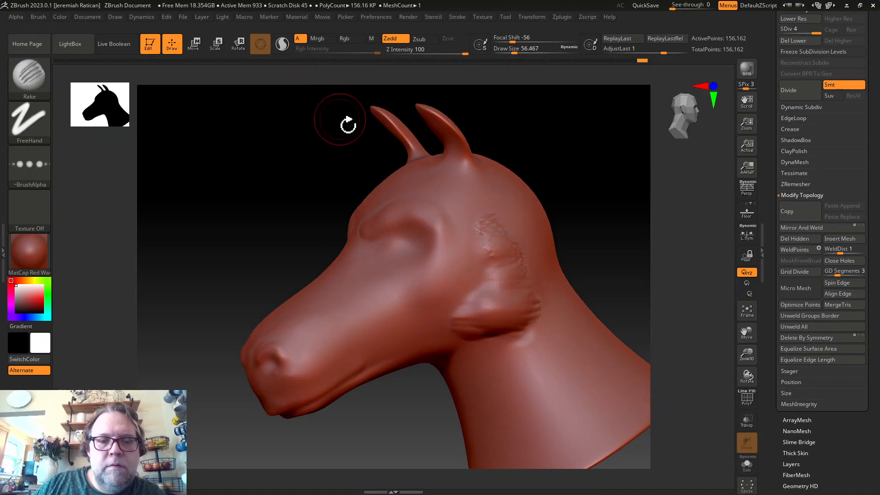
Cut shallow grooves into the hair tuft behind the jaw with the Slash3 brush at Z intensity 13 and draw size 32.7
{"action": "left_click", "coordinate": [30, 75]}
{"action": "left_click", "coordinate": [384, 90]}
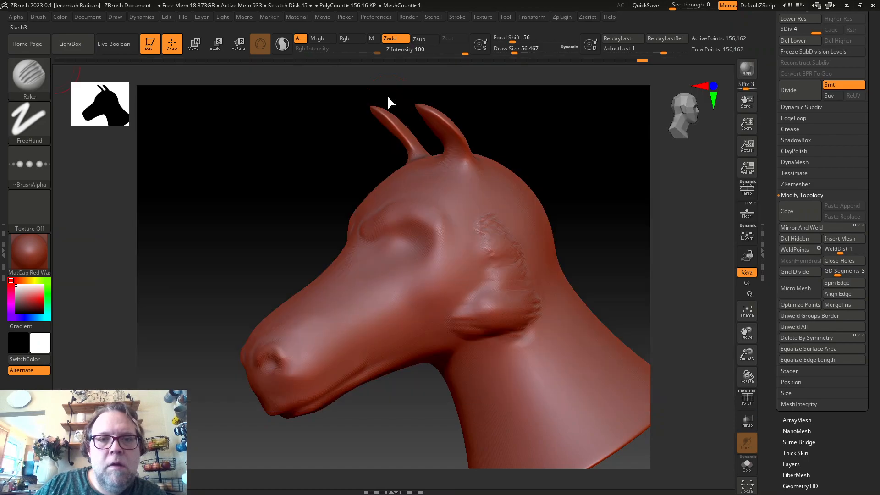
{"action": "left_click_drag", "start_coordinate": [468, 316], "coordinate": [530, 310]}
{"action": "key", "text": "ctrl+z"}
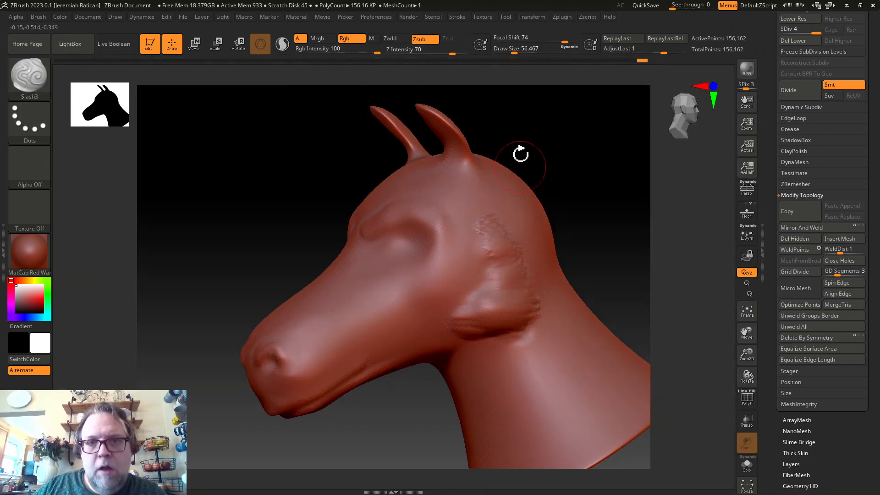
{"action": "left_click_drag", "start_coordinate": [427, 51], "coordinate": [413, 51]}
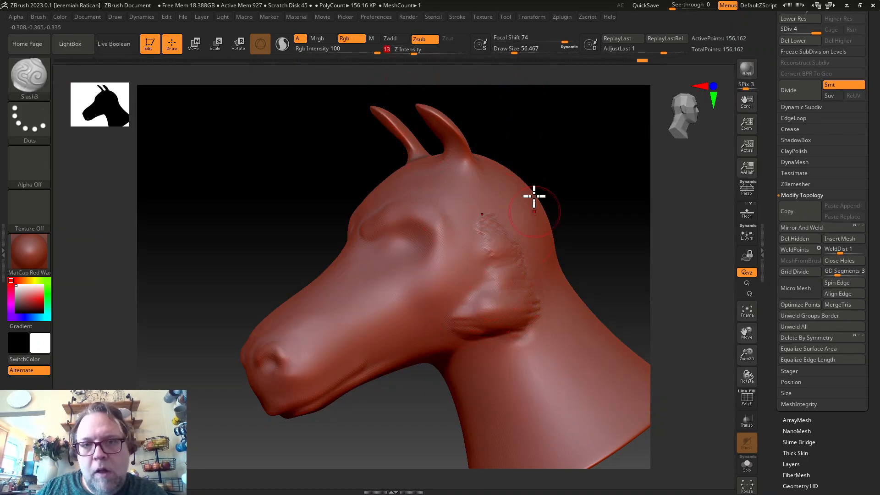
{"action": "left_click_drag", "start_coordinate": [518, 47], "coordinate": [509, 54]}
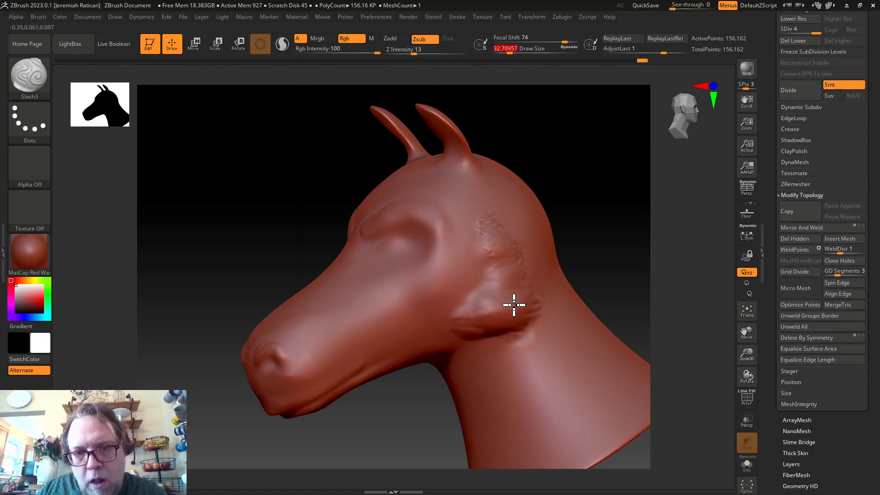
{"action": "left_click_drag", "start_coordinate": [585, 282], "coordinate": [477, 349]}
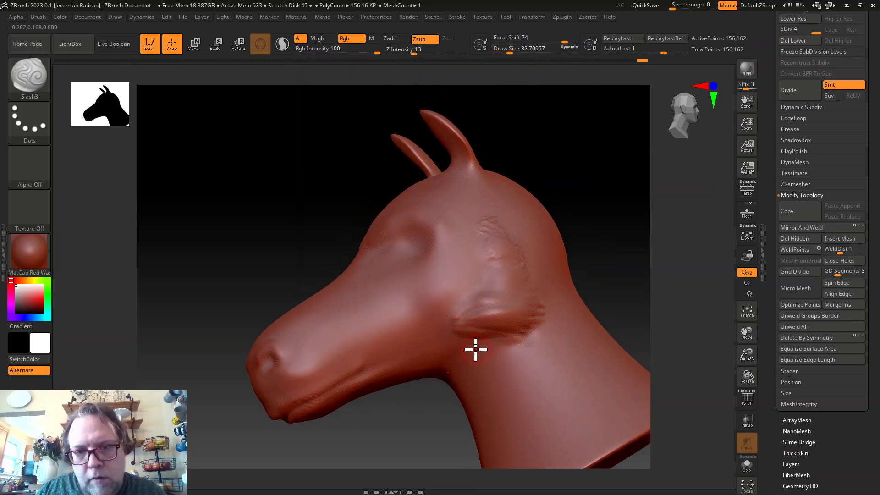
{"action": "left_click_drag", "start_coordinate": [500, 258], "coordinate": [479, 286]}
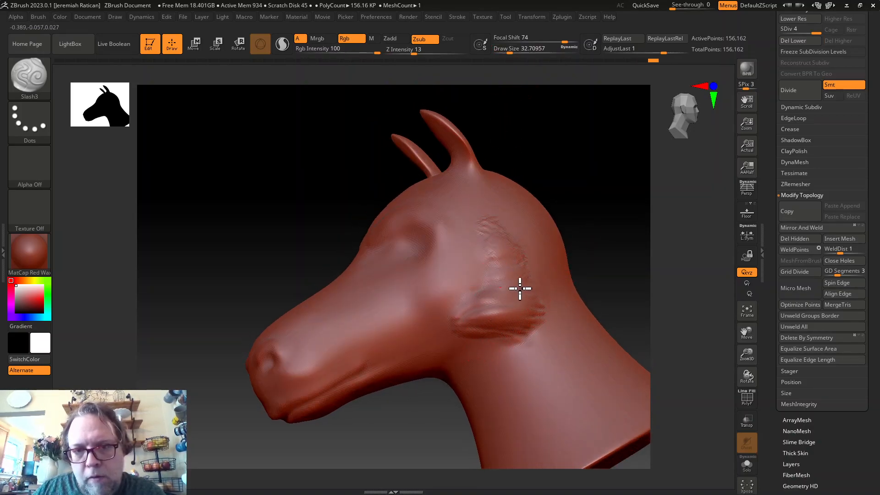
Raise the Slash3 Z intensity to 31 and cut deeper curved grooves through the hair tuft up towards the ear
{"action": "left_click_drag", "start_coordinate": [597, 186], "coordinate": [607, 208]}
{"action": "left_click", "coordinate": [429, 50]}
{"action": "mouse_move", "coordinate": [476, 294]}
{"action": "left_mouse_down"}
{"action": "mouse_move", "coordinate": [517, 235]}
{"action": "mouse_move", "coordinate": [577, 240]}
{"action": "mouse_move", "coordinate": [563, 256]}
{"action": "left_mouse_up"}
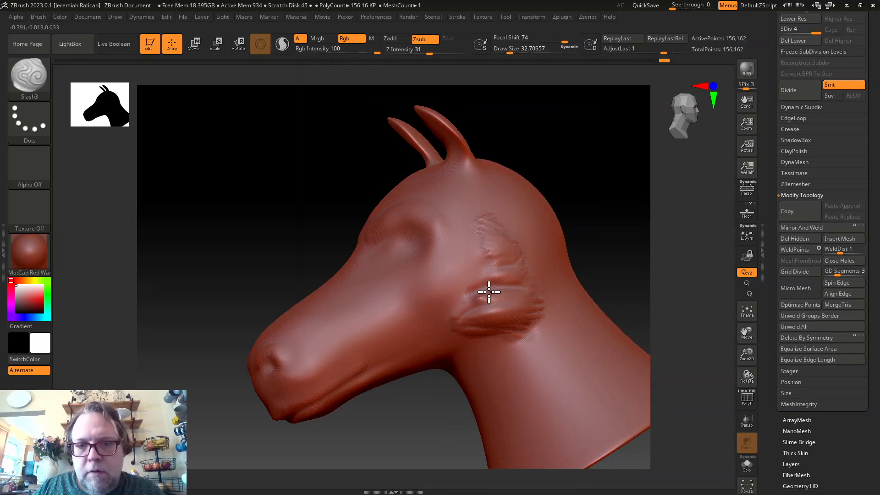
{"action": "left_click_drag", "start_coordinate": [466, 320], "coordinate": [549, 295]}
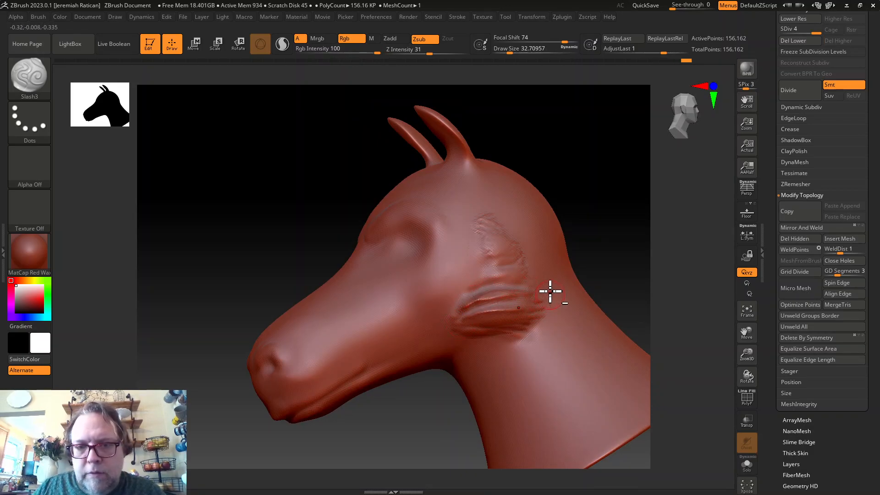
{"action": "left_click_drag", "start_coordinate": [481, 274], "coordinate": [538, 278]}
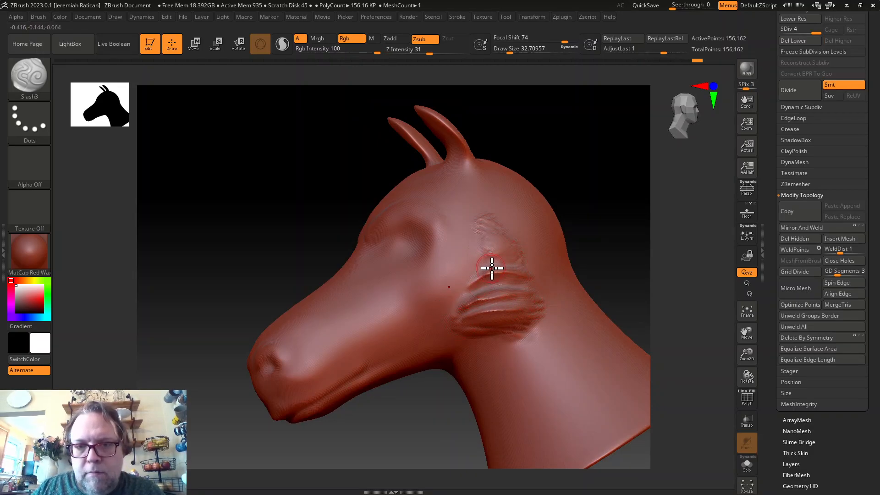
{"action": "key", "text": "shift"}
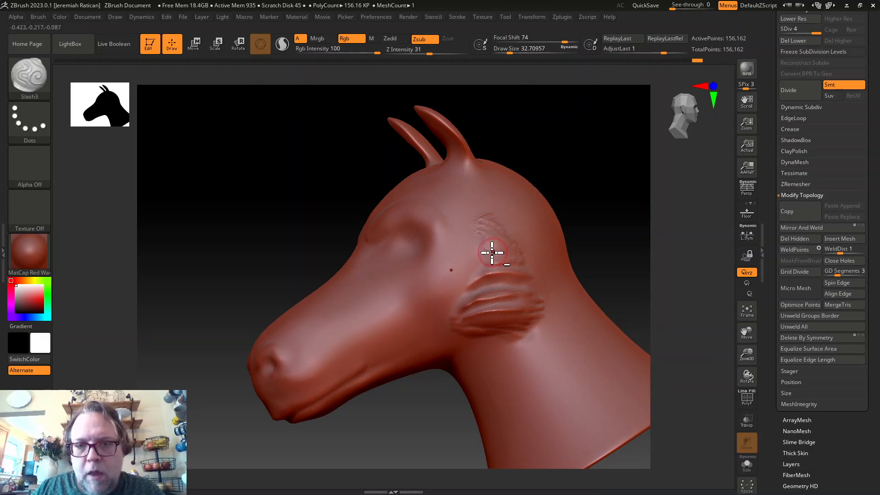
{"action": "mouse_move", "coordinate": [601, 204]}
{"action": "left_mouse_down"}
{"action": "mouse_move", "coordinate": [573, 241]}
{"action": "mouse_move", "coordinate": [570, 268]}
{"action": "mouse_move", "coordinate": [560, 244]}
{"action": "left_mouse_up"}
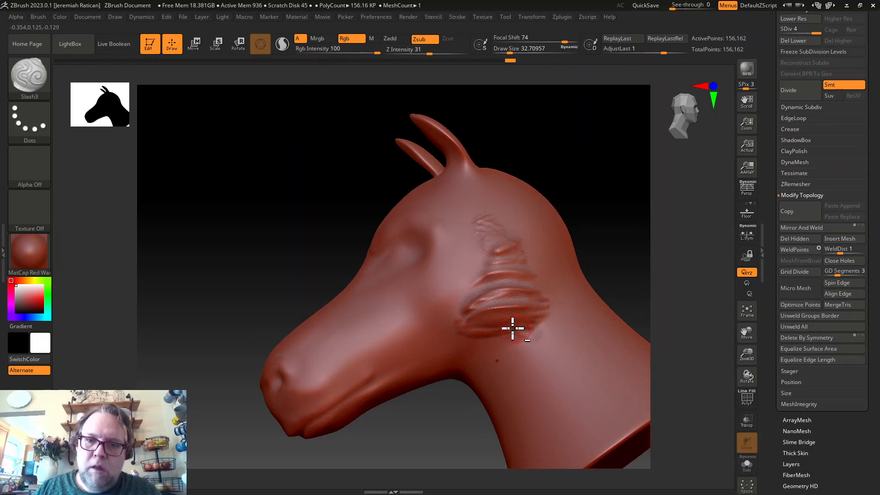
Rake fine hair strands over the grooves behind the jaw, and smooth their upper part
{"action": "left_click", "coordinate": [29, 76]}
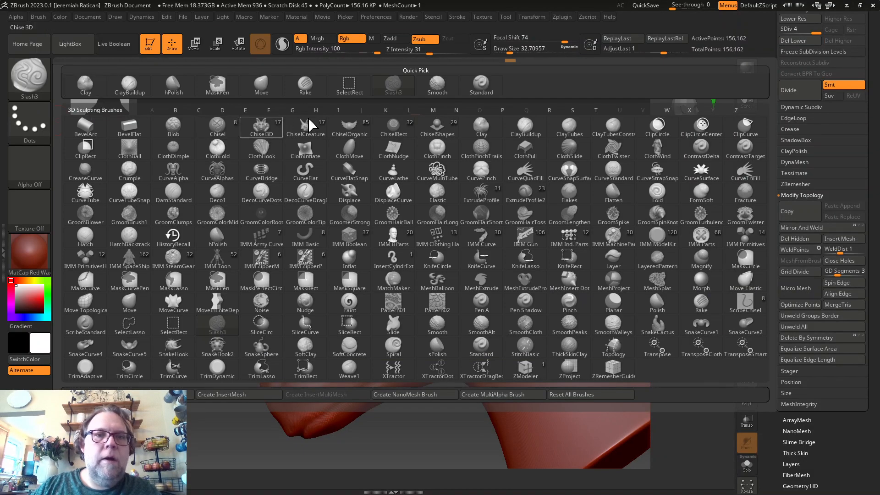
{"action": "left_click", "coordinate": [293, 90]}
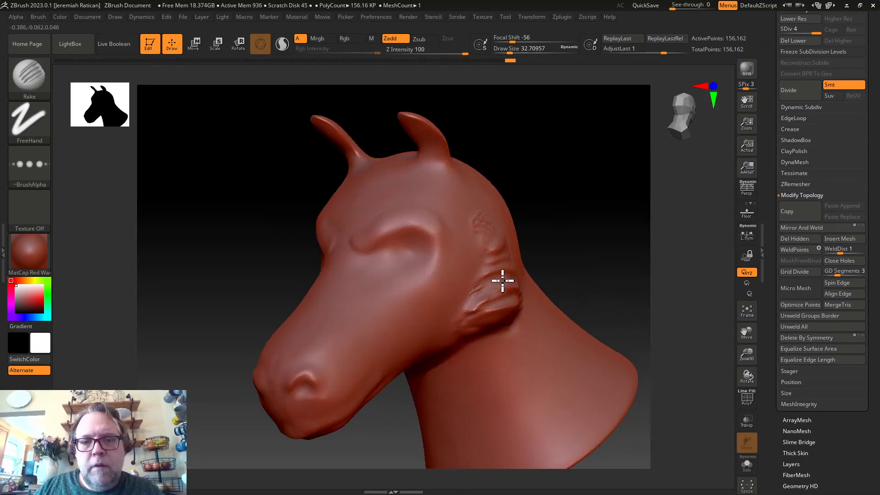
{"action": "left_click_drag", "start_coordinate": [603, 271], "coordinate": [506, 309]}
{"action": "key", "text": "shift"}
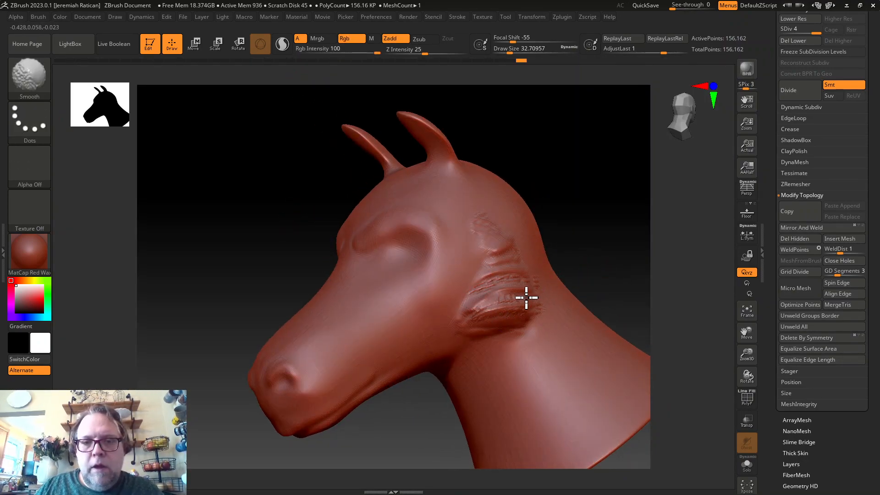
{"action": "left_click_drag", "start_coordinate": [503, 266], "coordinate": [478, 291], "text": "shift"}
Enlarge the Rake brush to draw size 64.88, rake hair behind the ears, and smooth the strokes
{"action": "mouse_move", "coordinate": [600, 219]}
{"action": "left_mouse_down"}
{"action": "mouse_move", "coordinate": [591, 204]}
{"action": "mouse_move", "coordinate": [567, 198]}
{"action": "mouse_move", "coordinate": [586, 196]}
{"action": "mouse_move", "coordinate": [570, 222]}
{"action": "mouse_move", "coordinate": [583, 197]}
{"action": "left_mouse_up"}
{"action": "left_click_drag", "start_coordinate": [509, 47], "coordinate": [514, 47]}
{"action": "mouse_move", "coordinate": [536, 139]}
{"action": "left_mouse_down"}
{"action": "mouse_move", "coordinate": [493, 157]}
{"action": "mouse_move", "coordinate": [501, 147]}
{"action": "left_mouse_up"}
{"action": "mouse_move", "coordinate": [611, 172]}
{"action": "left_mouse_down"}
{"action": "mouse_move", "coordinate": [566, 167]}
{"action": "mouse_move", "coordinate": [504, 136]}
{"action": "mouse_move", "coordinate": [583, 186]}
{"action": "mouse_move", "coordinate": [552, 159]}
{"action": "mouse_move", "coordinate": [624, 217]}
{"action": "left_mouse_up"}
{"action": "mouse_move", "coordinate": [548, 159]}
{"action": "left_mouse_down", "text": "shift"}
{"action": "mouse_move", "coordinate": [542, 111]}
{"action": "mouse_move", "coordinate": [613, 208]}
{"action": "mouse_move", "coordinate": [452, 134]}
{"action": "left_mouse_up", "text": "shift"}
{"action": "mouse_move", "coordinate": [357, 183]}
{"action": "left_mouse_down"}
{"action": "mouse_move", "coordinate": [364, 283]}
{"action": "mouse_move", "coordinate": [381, 271]}
{"action": "left_mouse_up"}
{"action": "left_click_drag", "start_coordinate": [557, 167], "coordinate": [575, 164]}
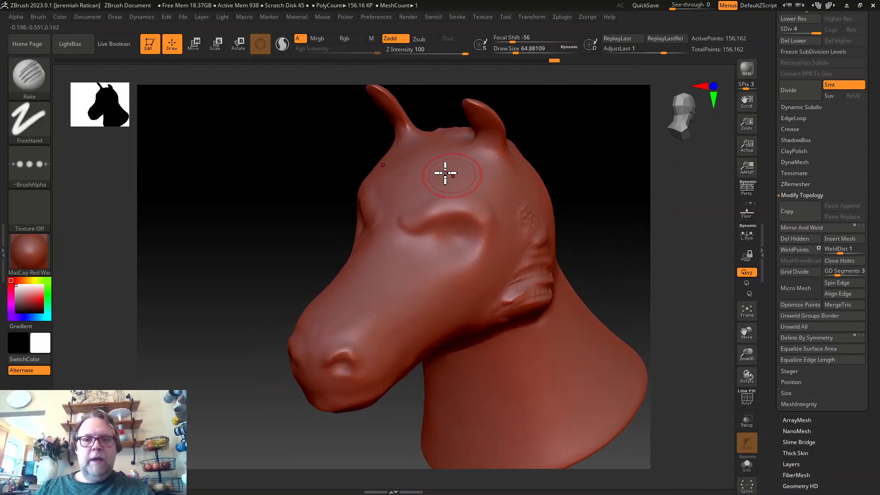
Rake forelock strands across the top of the head between and beside the ears, and smooth their lower ends
{"action": "mouse_move", "coordinate": [440, 144]}
{"action": "left_mouse_down"}
{"action": "mouse_move", "coordinate": [427, 172]}
{"action": "mouse_move", "coordinate": [524, 159]}
{"action": "mouse_move", "coordinate": [495, 177]}
{"action": "mouse_move", "coordinate": [515, 170]}
{"action": "left_mouse_up"}
{"action": "mouse_move", "coordinate": [412, 159]}
{"action": "left_mouse_down"}
{"action": "mouse_move", "coordinate": [469, 137]}
{"action": "mouse_move", "coordinate": [445, 131]}
{"action": "left_mouse_up"}
{"action": "left_click_drag", "start_coordinate": [485, 164], "coordinate": [420, 185], "text": "shift"}
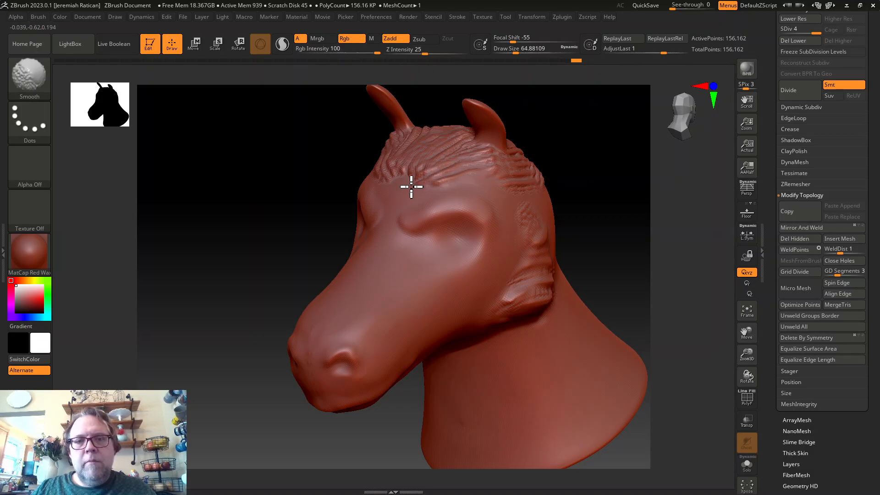
{"action": "mouse_move", "coordinate": [565, 165]}
{"action": "left_mouse_down", "text": "shift"}
{"action": "mouse_move", "coordinate": [601, 157]}
{"action": "mouse_move", "coordinate": [573, 180]}
{"action": "left_mouse_up", "text": "shift"}
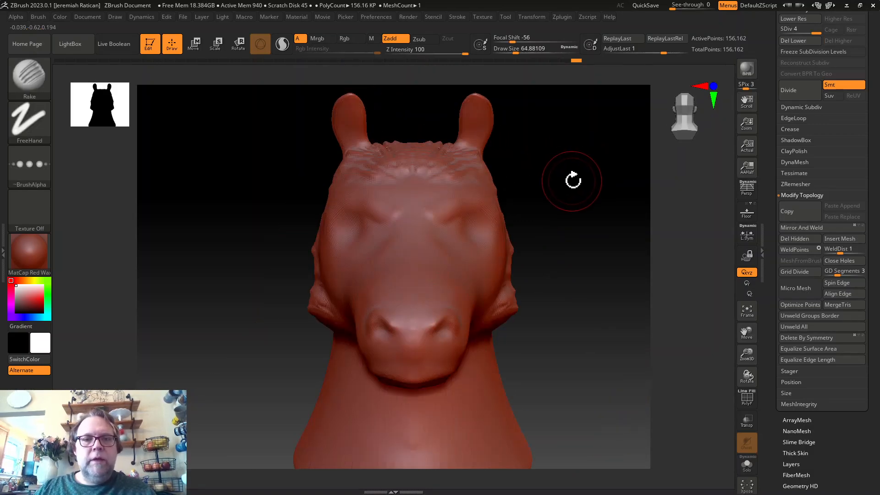
Try ClayBuildup strokes on the forelock, undo them, and set the brush's focal shift to -27
{"action": "key", "text": "b"}
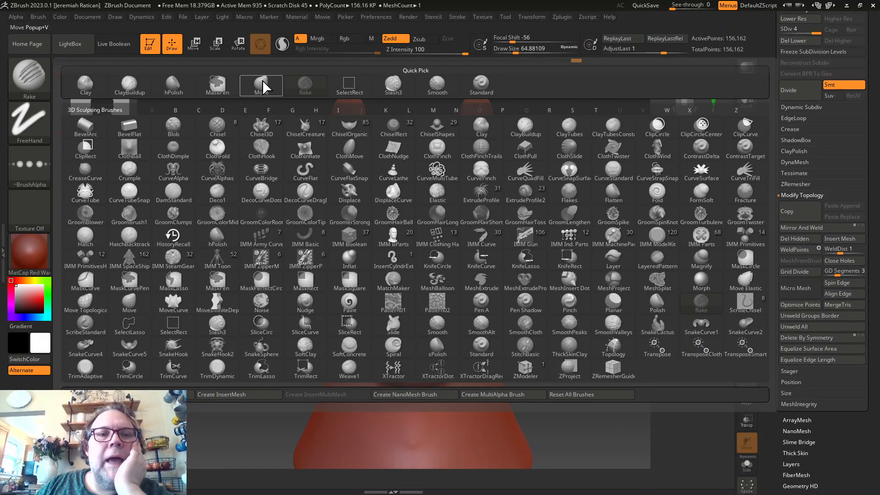
{"action": "left_click", "coordinate": [129, 84]}
{"action": "mouse_move", "coordinate": [591, 183]}
{"action": "left_mouse_down"}
{"action": "mouse_move", "coordinate": [560, 218]}
{"action": "mouse_move", "coordinate": [571, 225]}
{"action": "left_mouse_up"}
{"action": "mouse_move", "coordinate": [417, 152]}
{"action": "left_mouse_down"}
{"action": "mouse_move", "coordinate": [435, 117]}
{"action": "mouse_move", "coordinate": [432, 129]}
{"action": "left_mouse_up"}
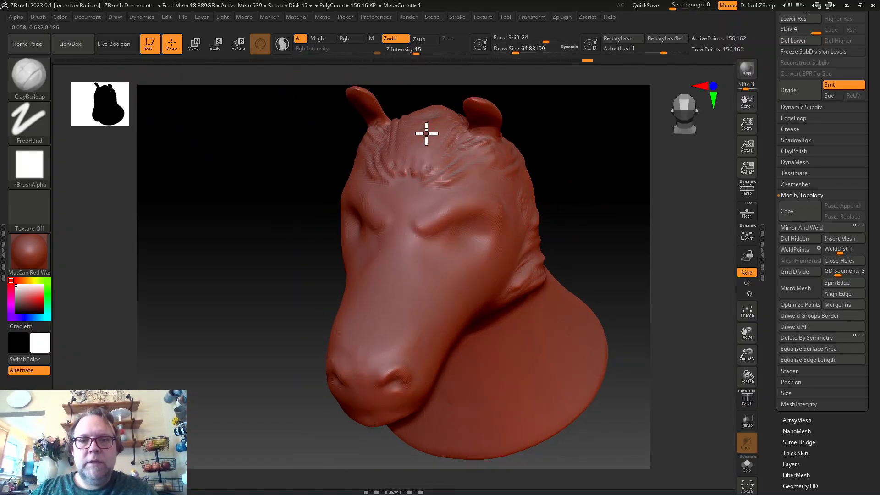
{"action": "key", "text": "ctrl+z"}
{"action": "key", "text": "ctrl+z"}
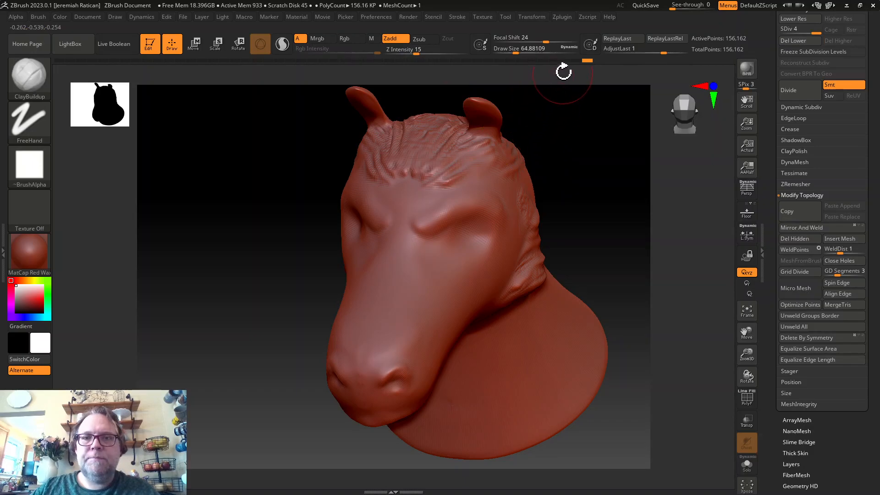
{"action": "left_click_drag", "start_coordinate": [532, 42], "coordinate": [523, 41]}
Build up thick hair locks over the top and back of the head around the ears with ClayBuildup, and smooth them
{"action": "left_click_drag", "start_coordinate": [440, 139], "coordinate": [515, 143]}
{"action": "left_click_drag", "start_coordinate": [591, 153], "coordinate": [536, 147]}
{"action": "mouse_move", "coordinate": [472, 153]}
{"action": "left_mouse_down"}
{"action": "mouse_move", "coordinate": [448, 157]}
{"action": "mouse_move", "coordinate": [556, 167]}
{"action": "mouse_move", "coordinate": [524, 151]}
{"action": "mouse_move", "coordinate": [557, 177]}
{"action": "mouse_move", "coordinate": [573, 175]}
{"action": "mouse_move", "coordinate": [581, 224]}
{"action": "left_mouse_up"}
{"action": "mouse_move", "coordinate": [583, 147]}
{"action": "left_mouse_down"}
{"action": "mouse_move", "coordinate": [616, 134]}
{"action": "mouse_move", "coordinate": [593, 171]}
{"action": "mouse_move", "coordinate": [619, 156]}
{"action": "mouse_move", "coordinate": [589, 157]}
{"action": "mouse_move", "coordinate": [567, 218]}
{"action": "mouse_move", "coordinate": [583, 265]}
{"action": "mouse_move", "coordinate": [436, 151]}
{"action": "left_mouse_up"}
{"action": "key", "text": "shift"}
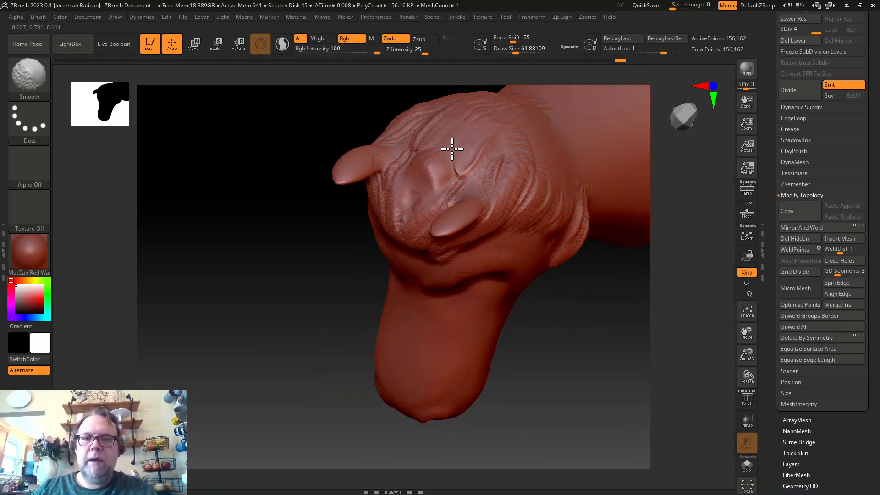
{"action": "left_click_drag", "start_coordinate": [416, 199], "coordinate": [427, 172]}
{"action": "left_click_drag", "start_coordinate": [422, 205], "coordinate": [439, 153]}
{"action": "left_click_drag", "start_coordinate": [357, 266], "coordinate": [251, 289]}
{"action": "left_click_drag", "start_coordinate": [300, 378], "coordinate": [309, 376]}
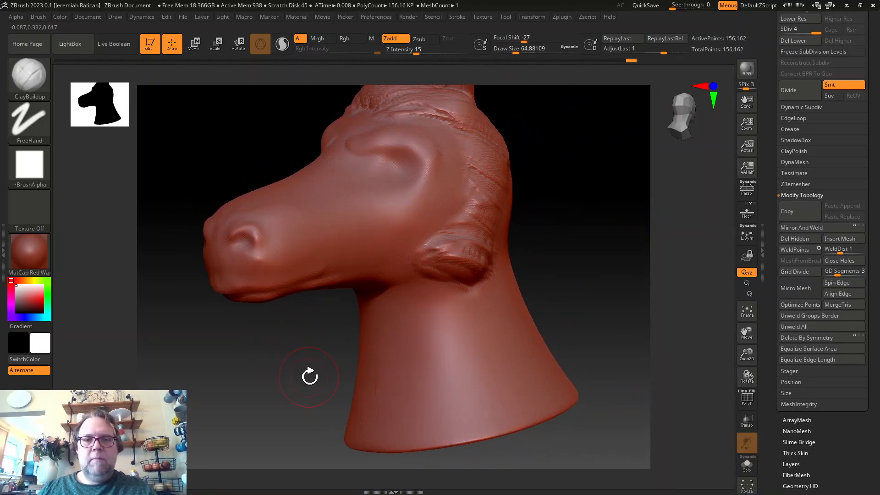
{"action": "left_click_drag", "start_coordinate": [745, 355], "coordinate": [738, 350]}
{"action": "left_click_drag", "start_coordinate": [599, 324], "coordinate": [570, 287]}
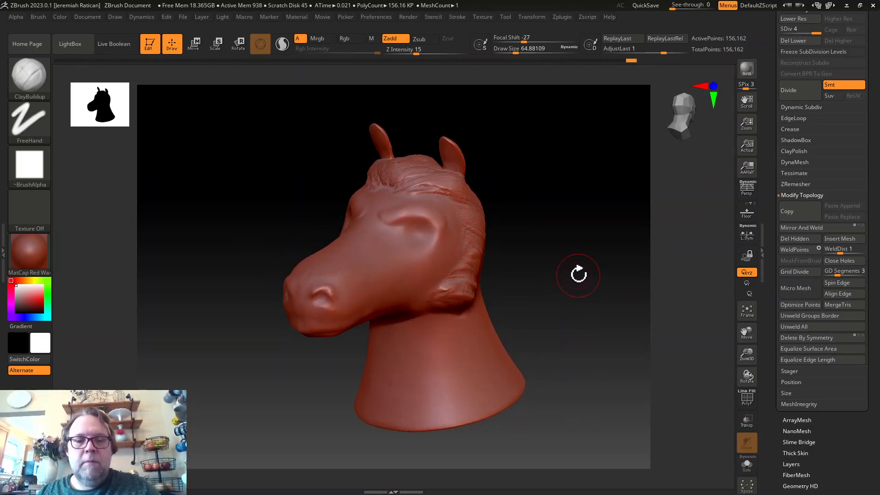
Switch to 3ds Max and examine the original low-poly horse head built from simple shapes
{"action": "key", "text": "super"}
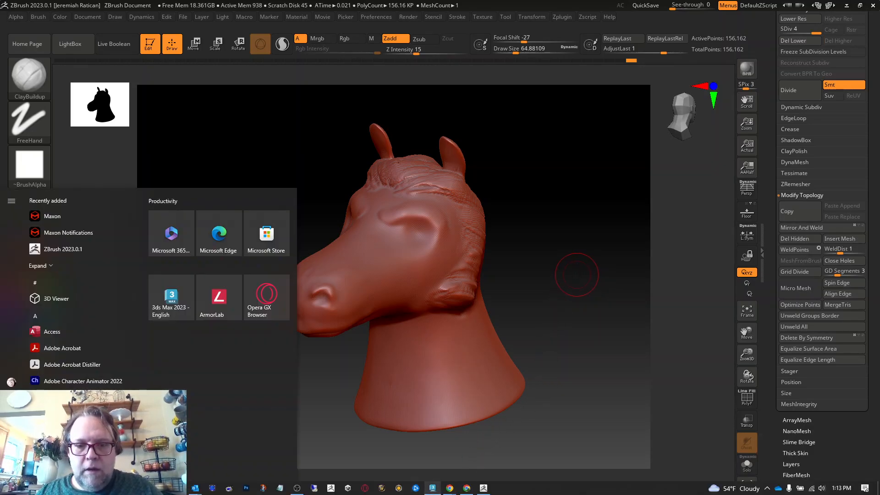
{"action": "left_click", "coordinate": [431, 490]}
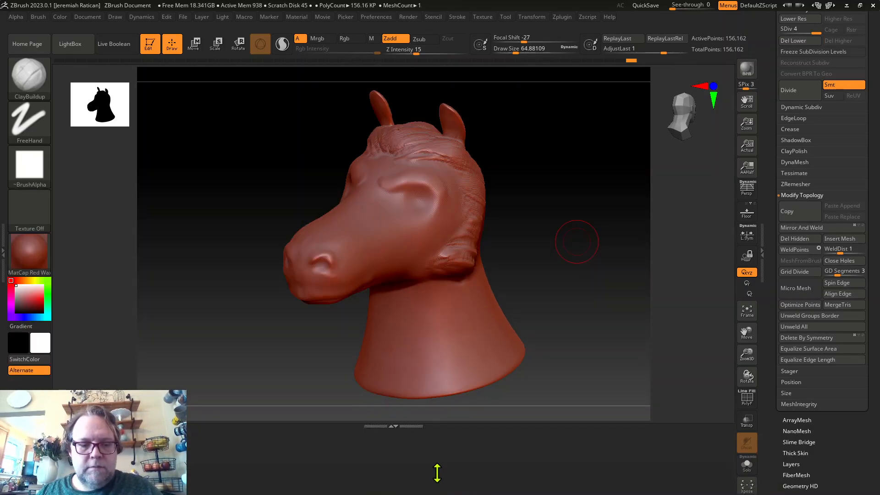
{"action": "key", "text": "super"}
{"action": "left_click", "coordinate": [435, 488]}
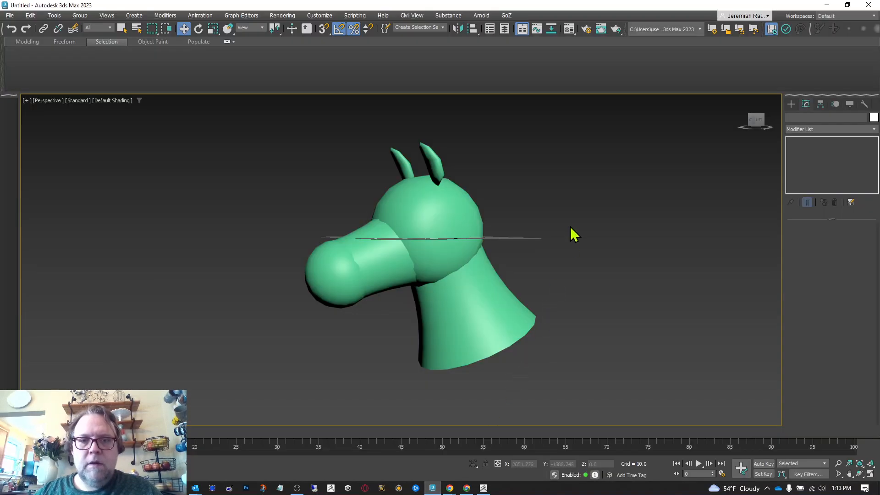
{"action": "left_click_drag", "start_coordinate": [757, 124], "coordinate": [752, 129]}
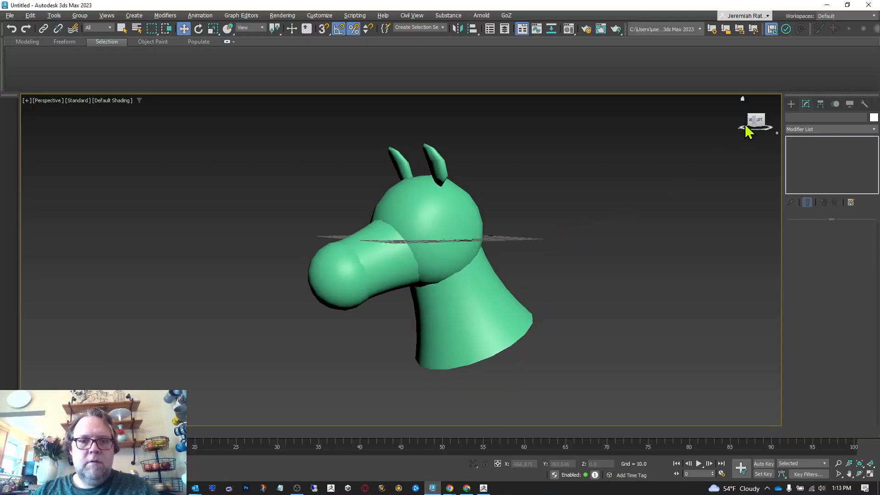
Return to ZBrush, inspect the sculpted horse head from the front, and bring the tool's import and export options into view
{"action": "key", "text": "alt+Tab"}
{"action": "left_click_drag", "start_coordinate": [609, 172], "coordinate": [560, 206]}
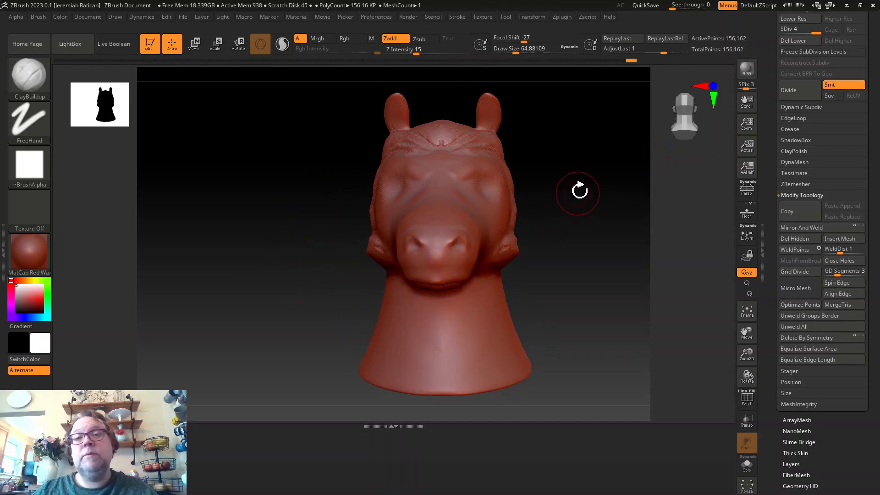
{"action": "left_click_drag", "start_coordinate": [877, 165], "coordinate": [876, 256]}
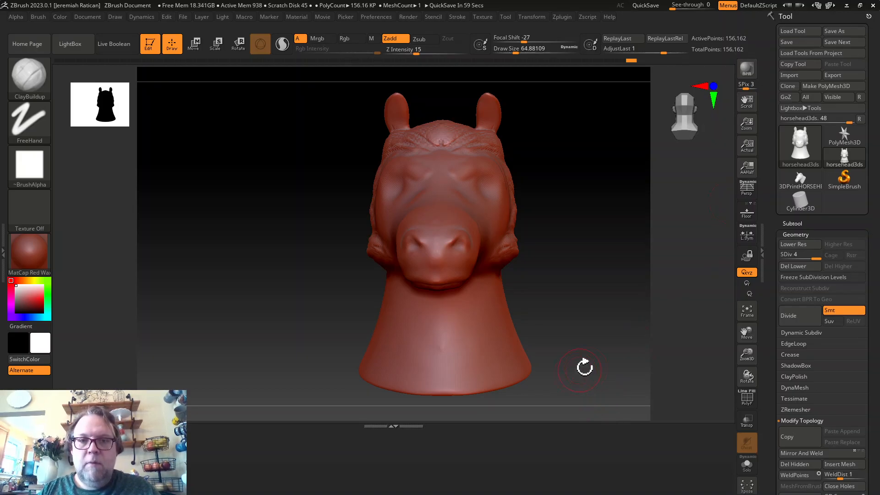
{"action": "key", "text": "super"}
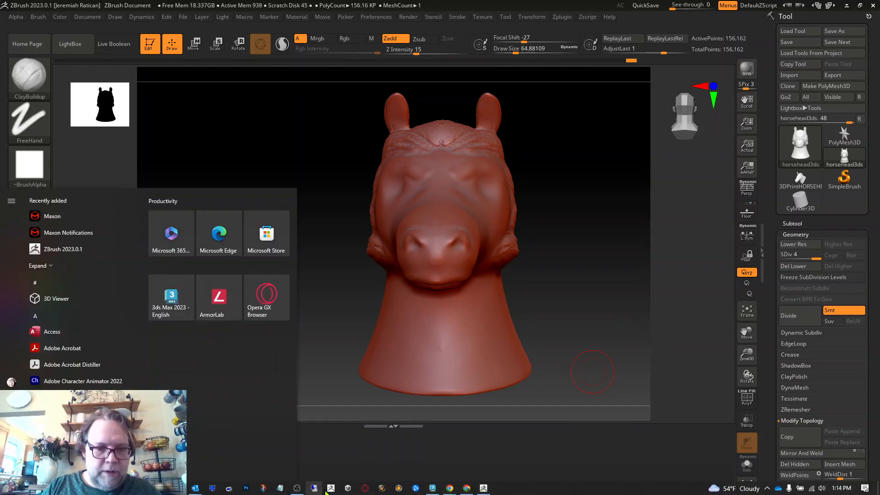
{"action": "left_click", "coordinate": [297, 489]}
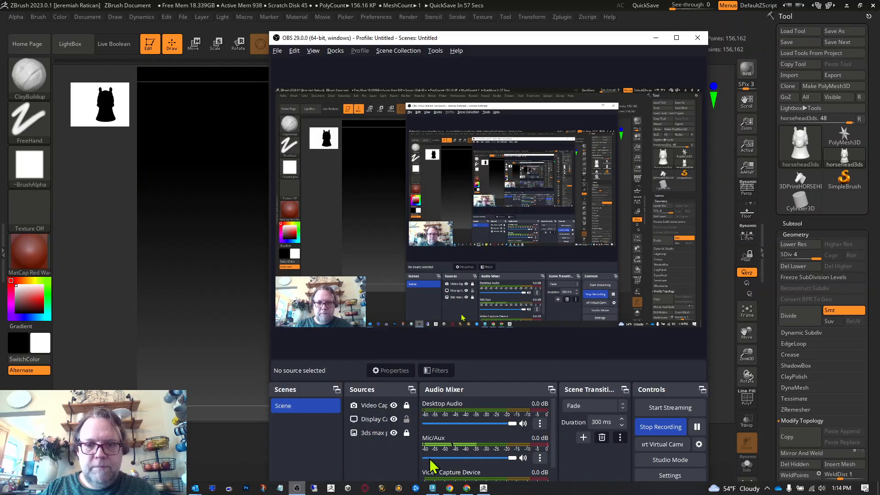